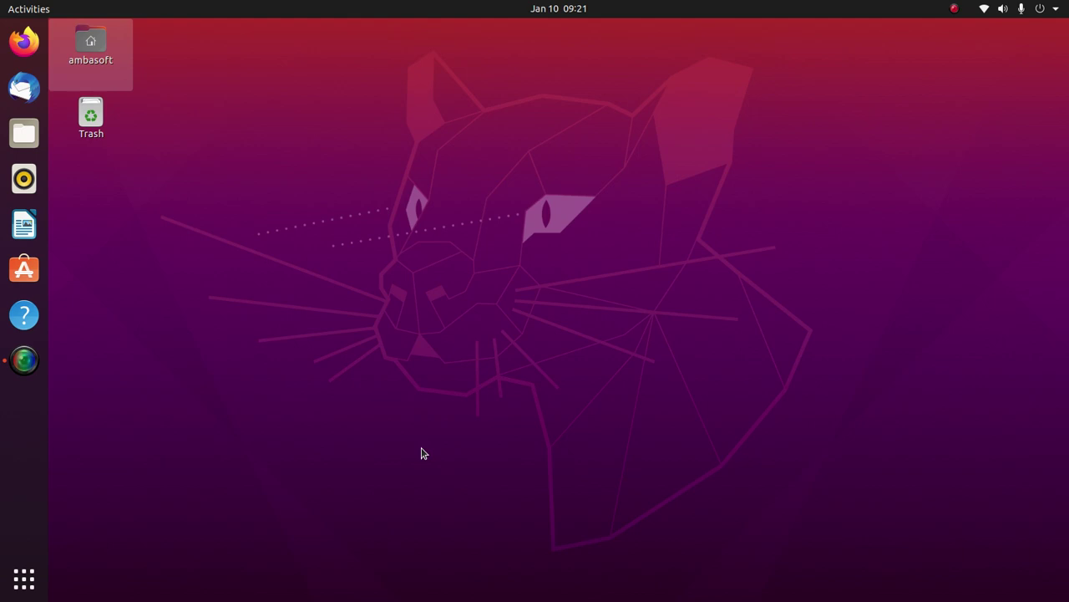
Step: Launch Firefox and load the Garuda Linux | Home page from the 'garuda' address-bar suggestion
click(23, 39)
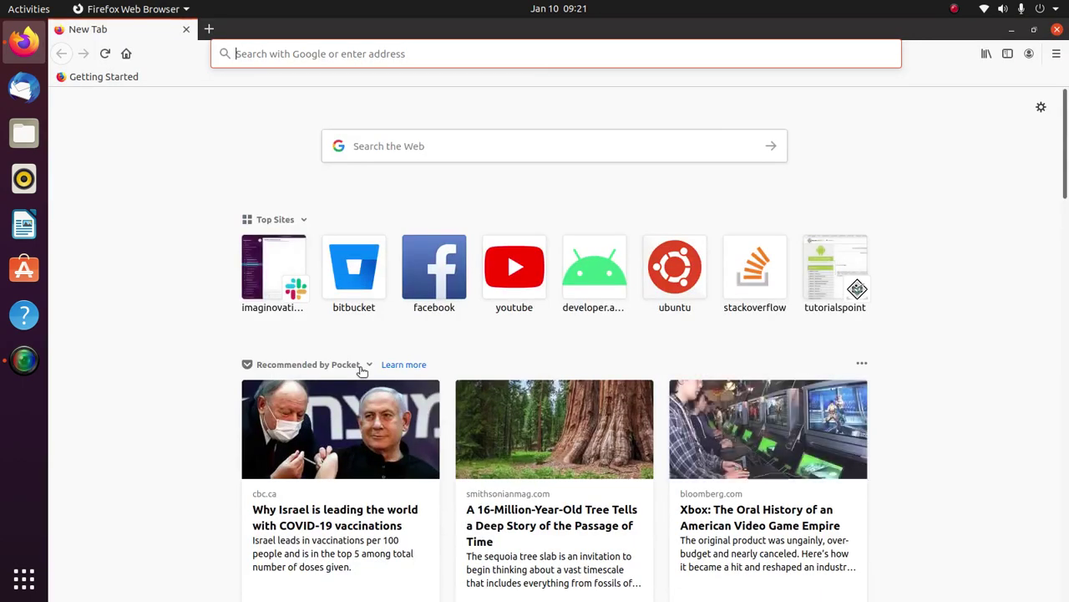
text(gar)
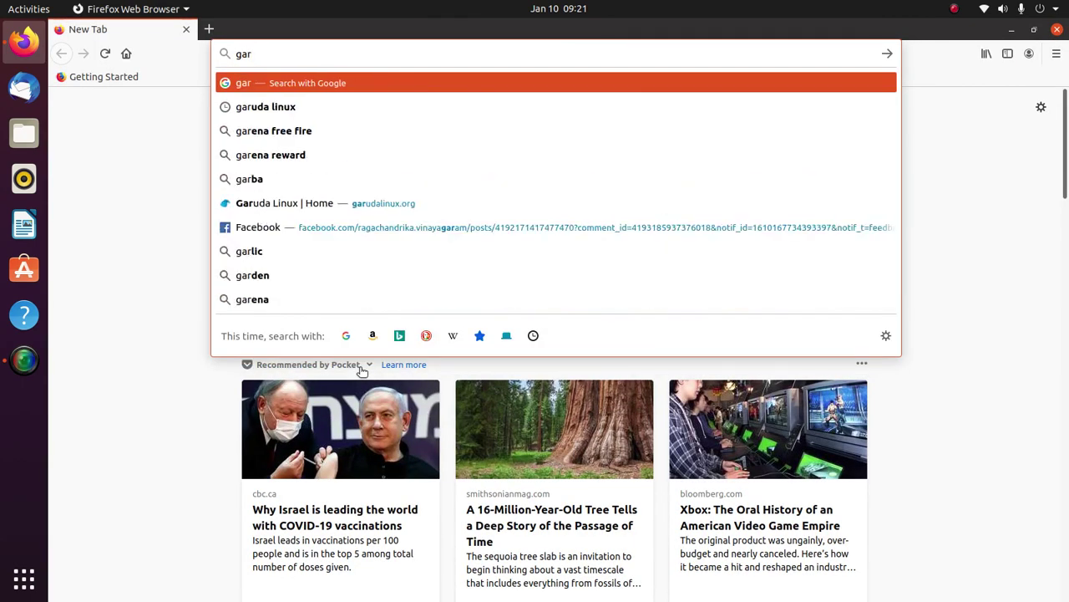
text(uda)
key(Down)
key(Down)
key(Down)
key(Down)
key(Down)
key(Return)
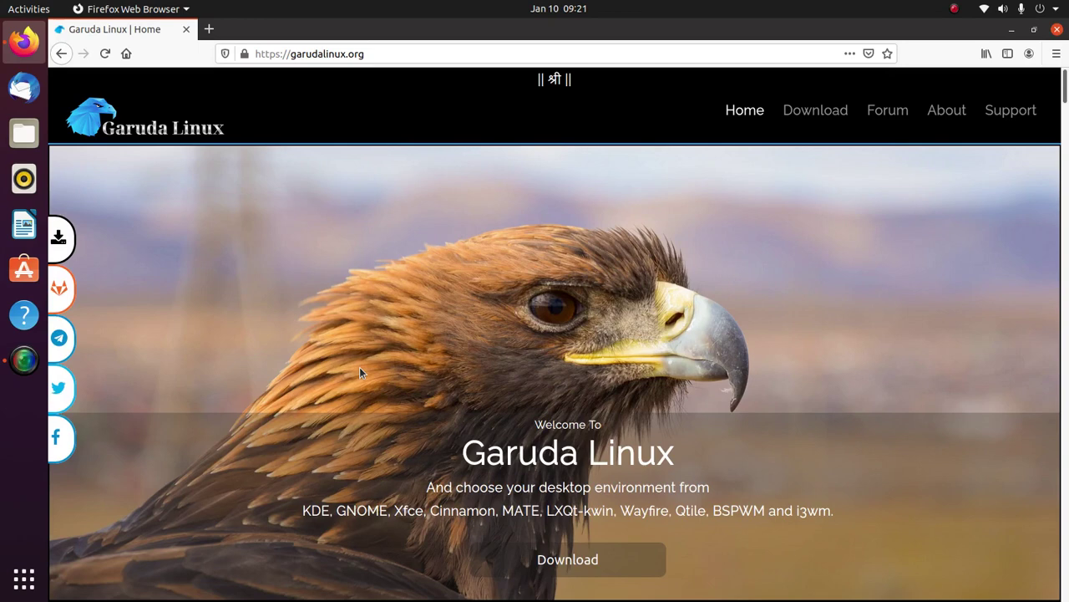
Step: Browse down the Garuda home page, opening and closing the language list without changing it
drag(541, 83, 585, 79)
click(600, 90)
scroll(610, 273, down, 3)
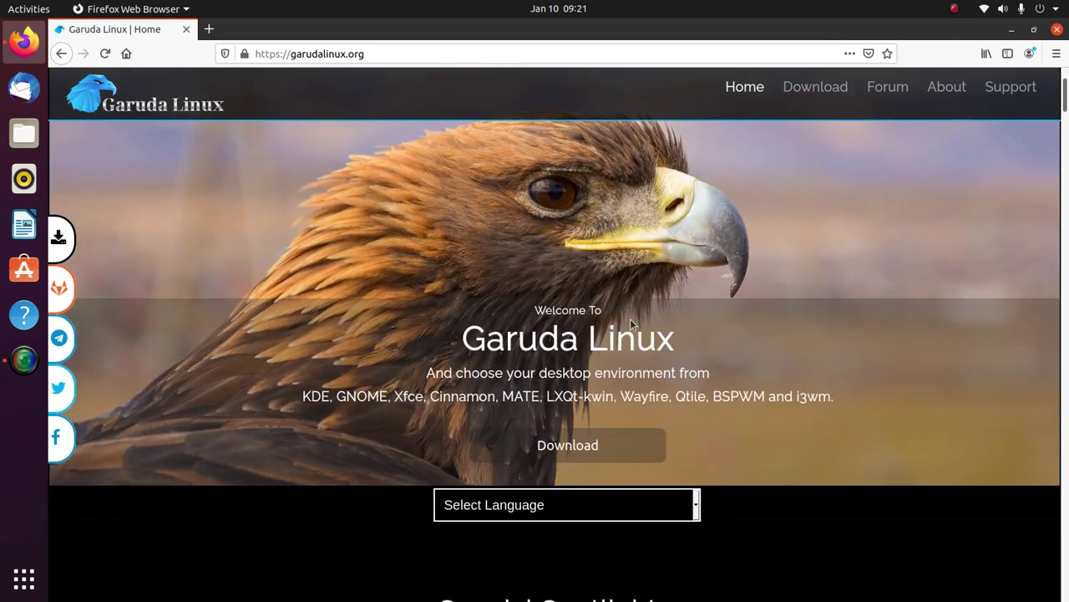
scroll(629, 316, down, 3)
scroll(614, 343, down, 1)
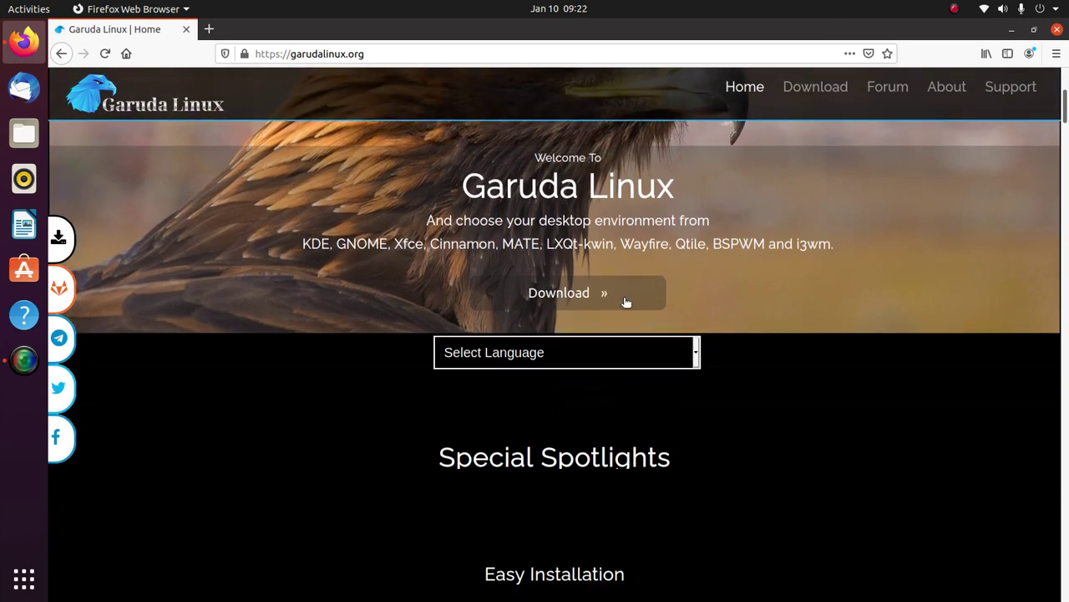
click(596, 353)
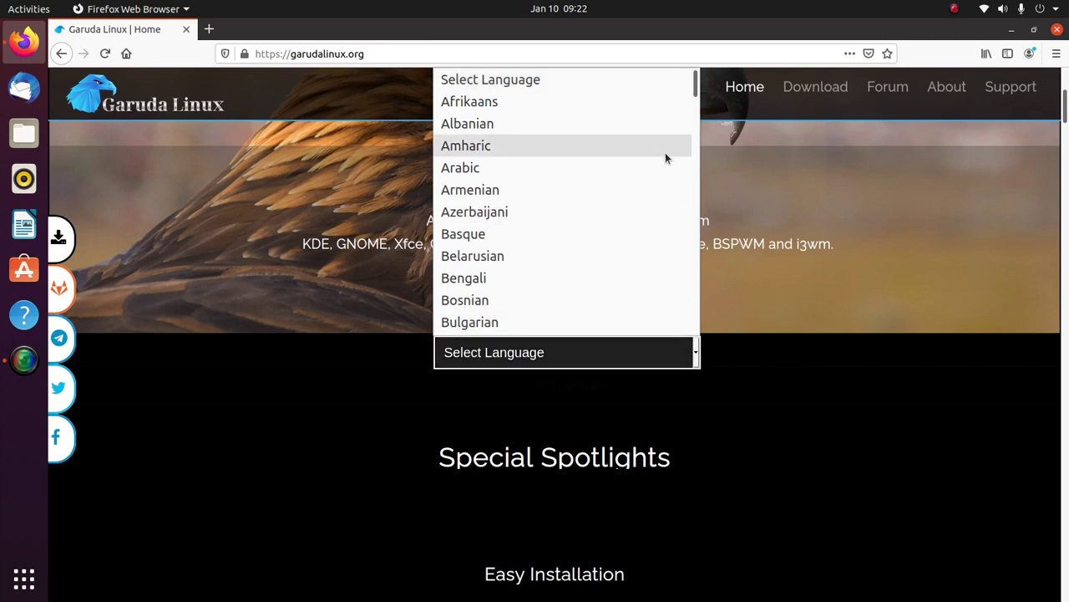
click(775, 354)
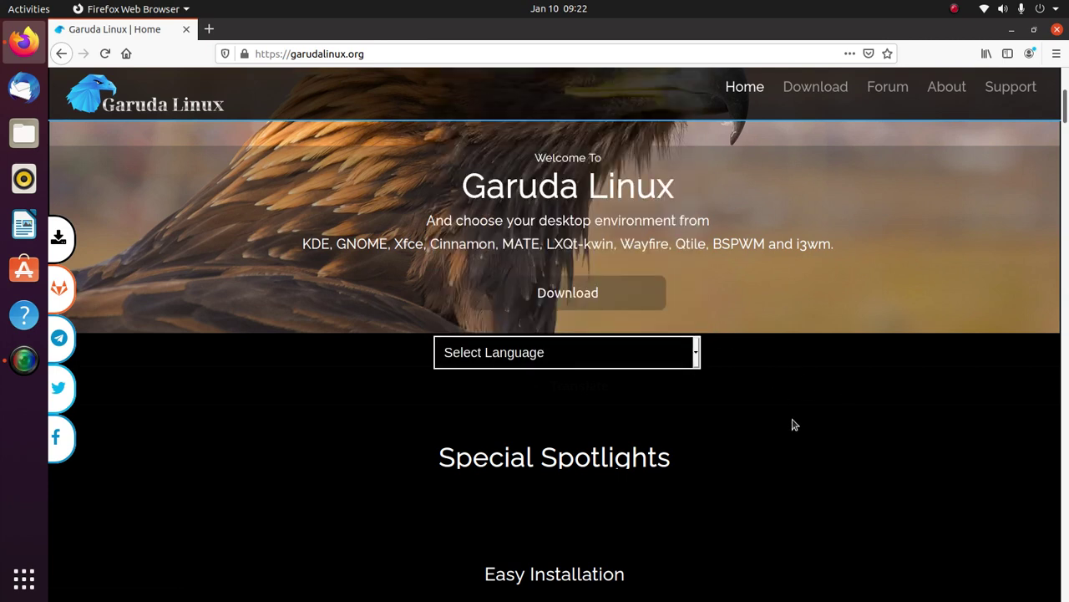
scroll(790, 424, down, 2)
scroll(778, 423, up, 3)
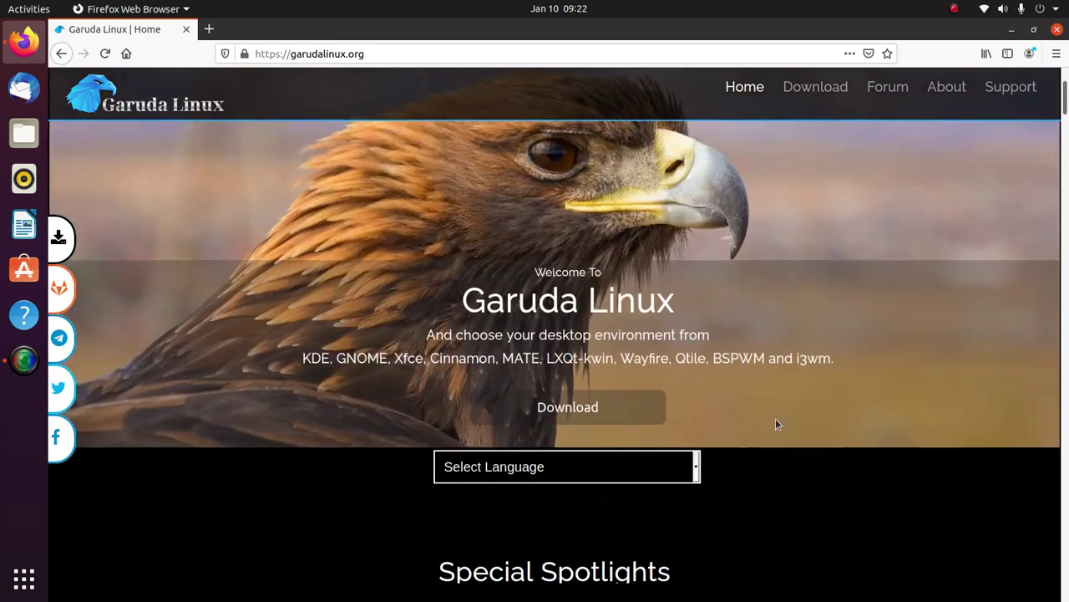
scroll(898, 488, down, 5)
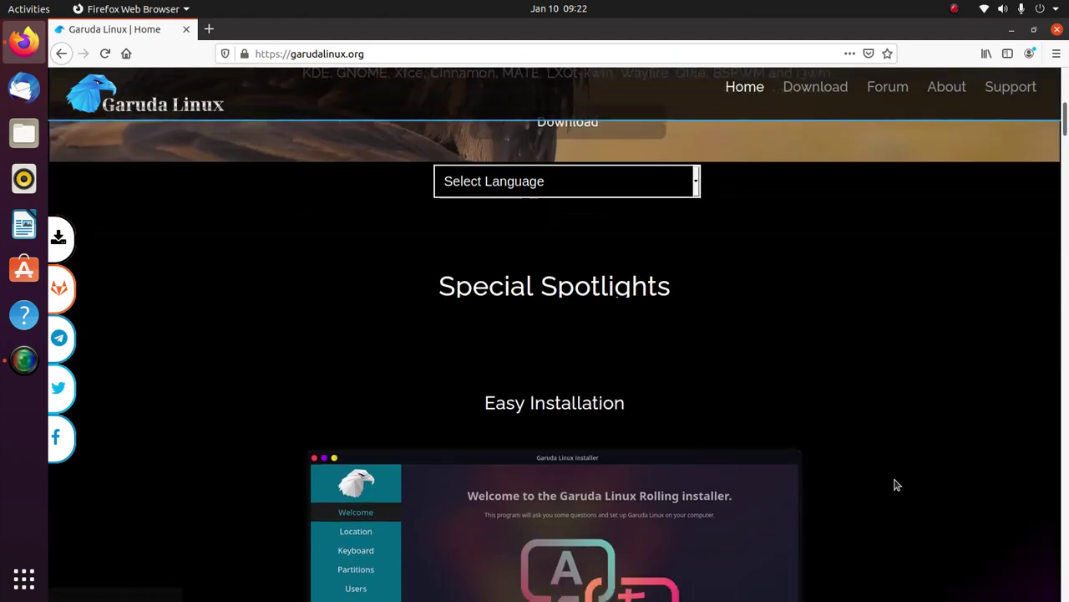
scroll(887, 484, down, 2)
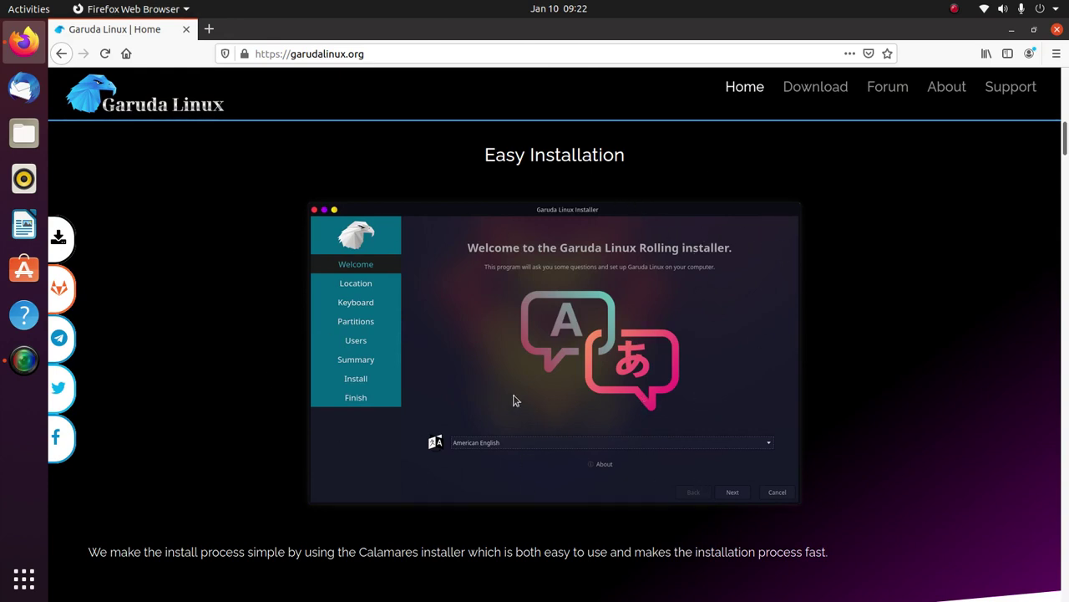
scroll(865, 378, up, 2)
scroll(863, 376, up, 8)
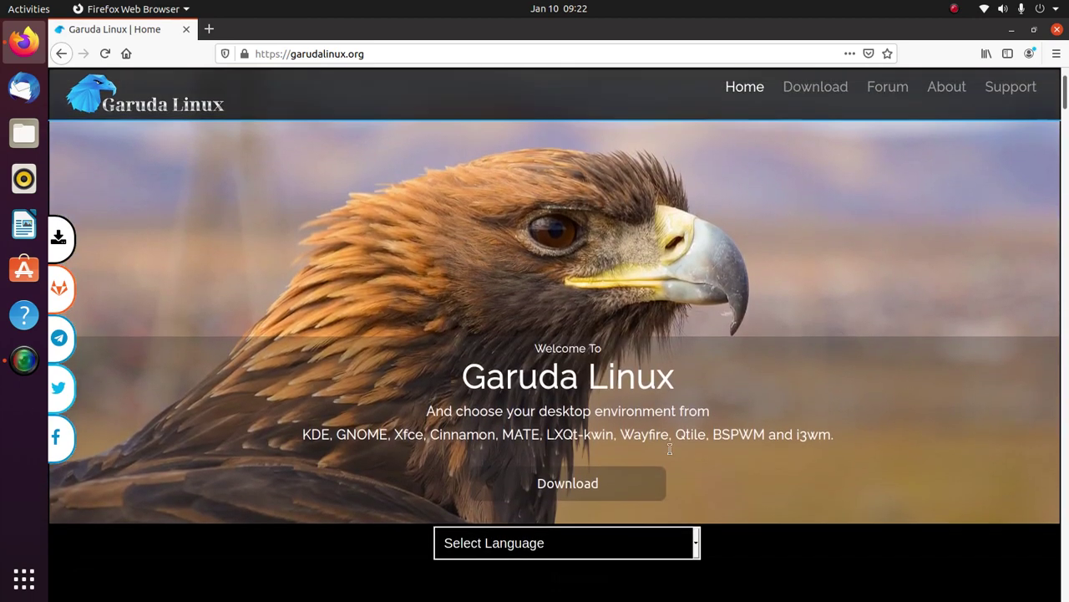
Step: Go to the Garuda downloads page, glance at its language list, and scroll down
click(819, 88)
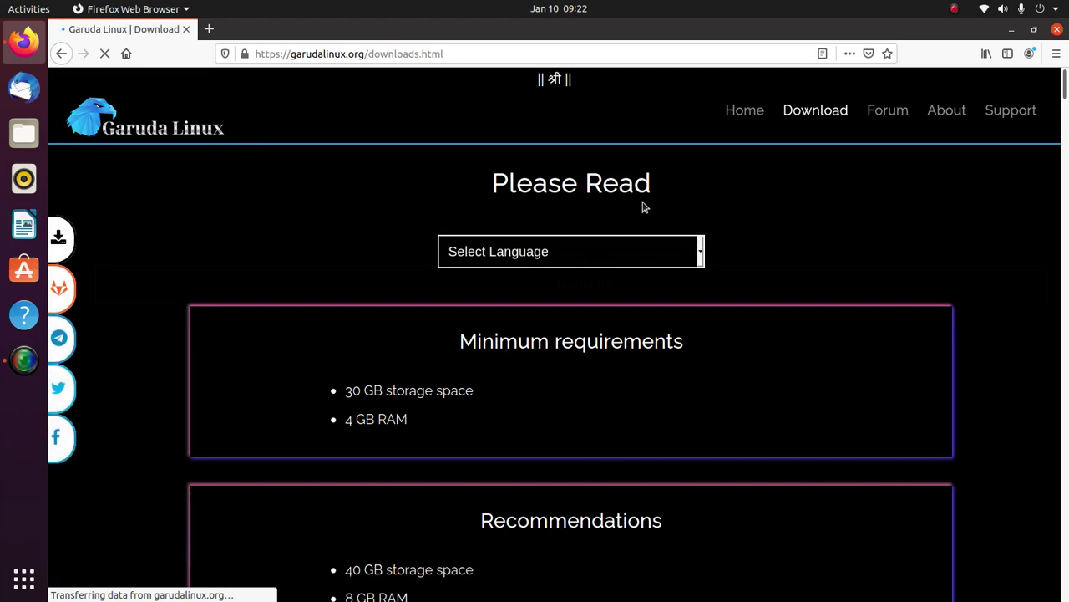
click(648, 244)
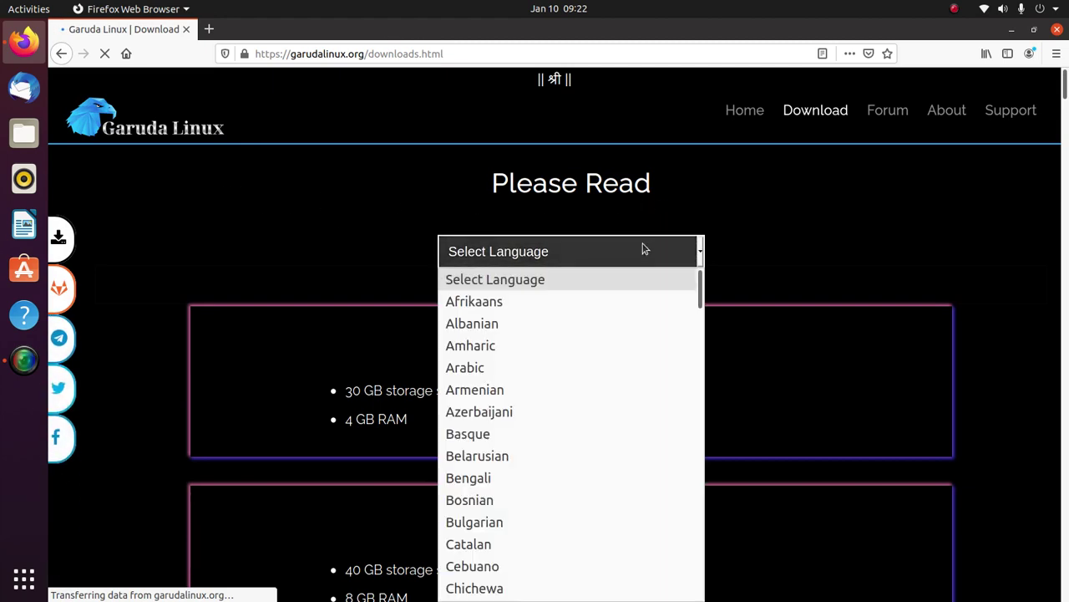
key(e)
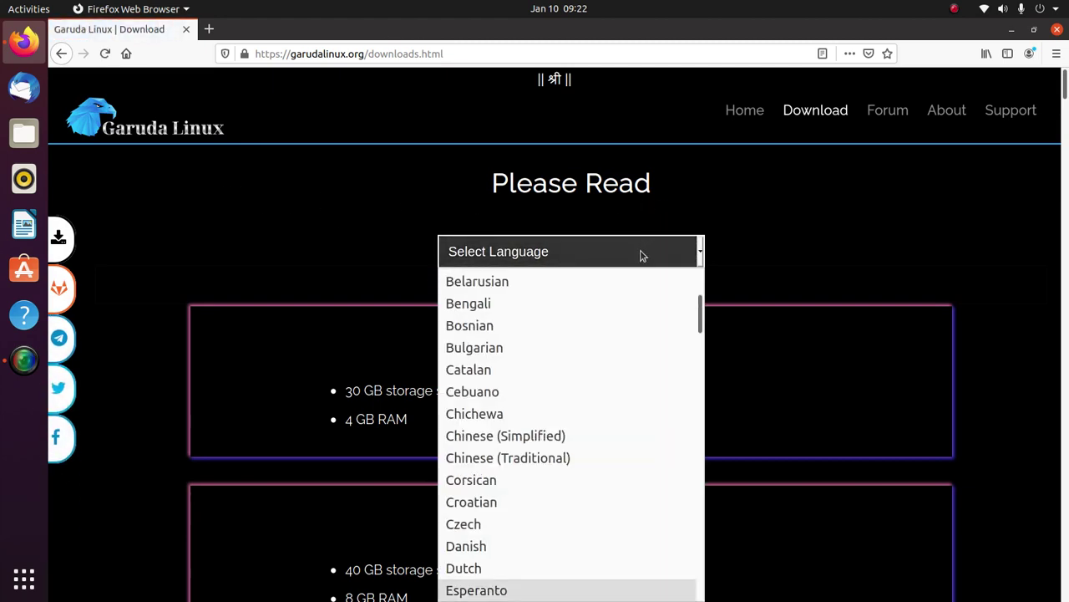
scroll(601, 367, down, 10)
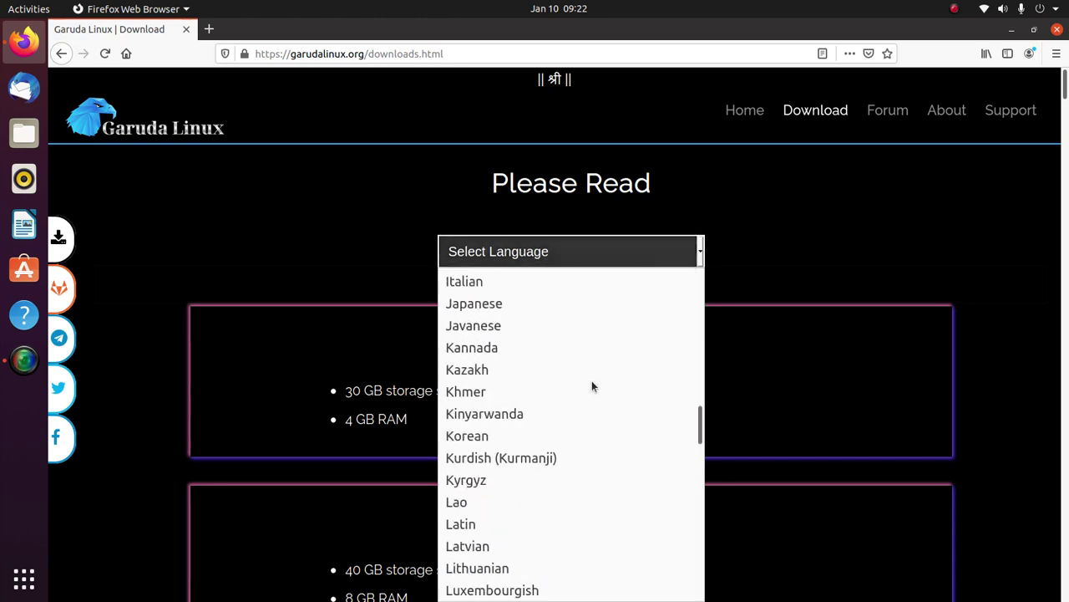
scroll(598, 385, up, 8)
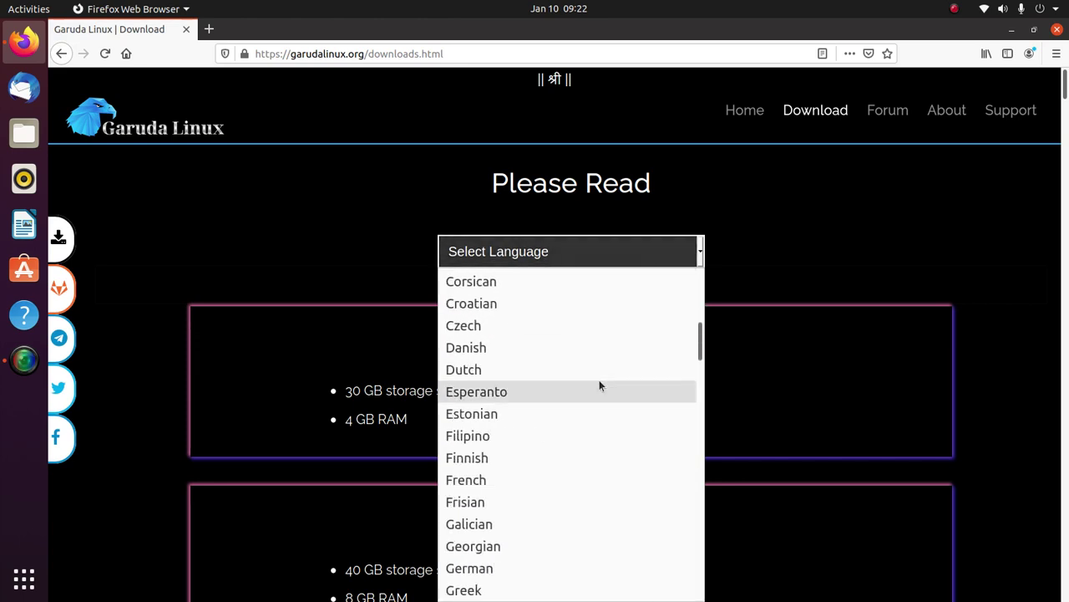
click(812, 232)
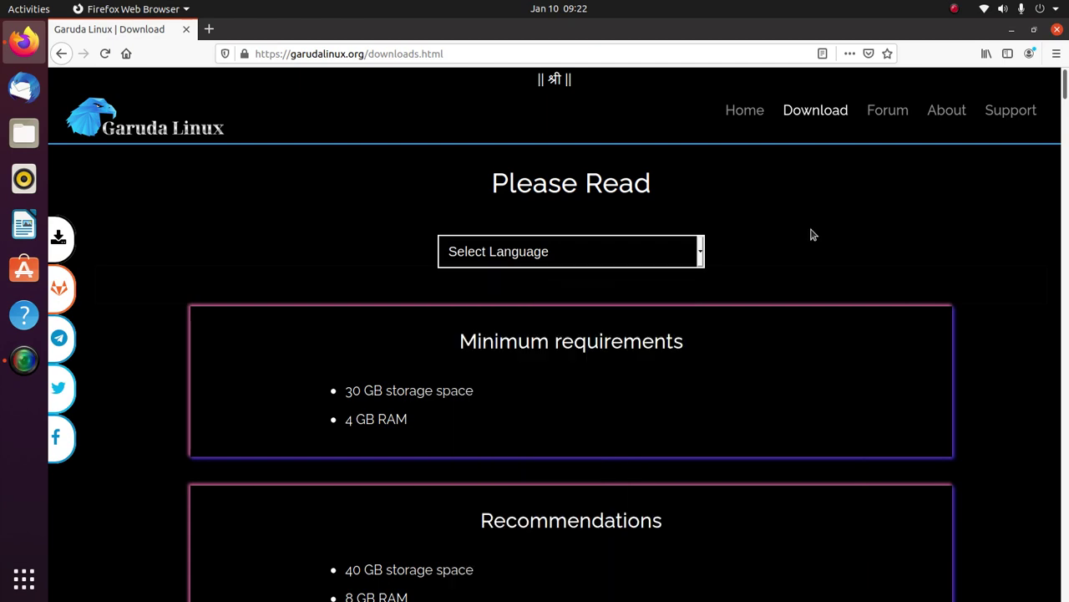
scroll(869, 265, down, 3)
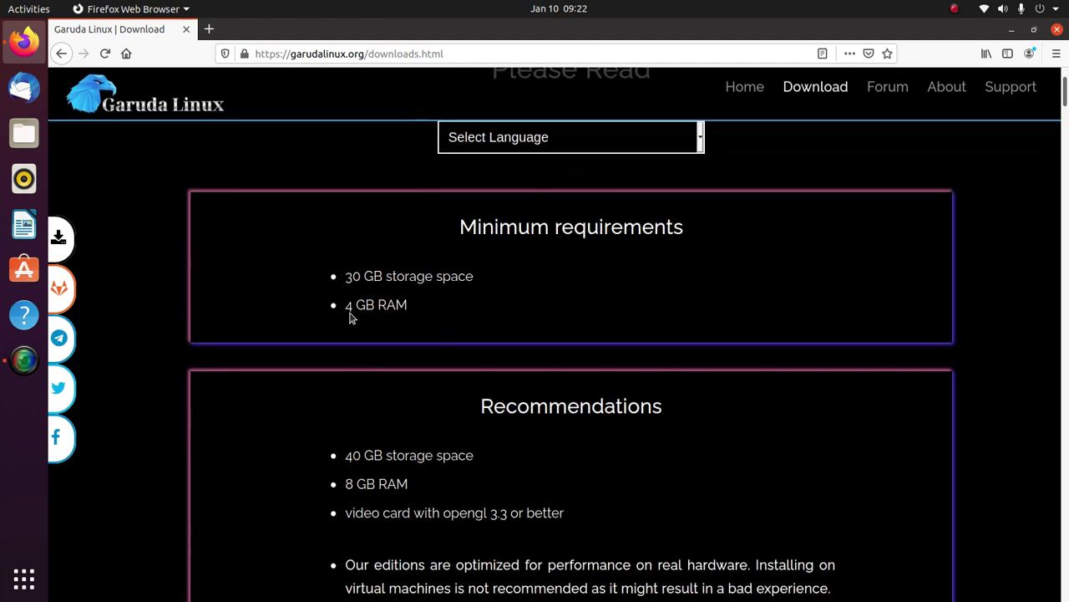
Step: Highlight the 30 GB storage and 4 GB RAM lines and the Minimum requirements heading
drag(344, 304, 473, 306)
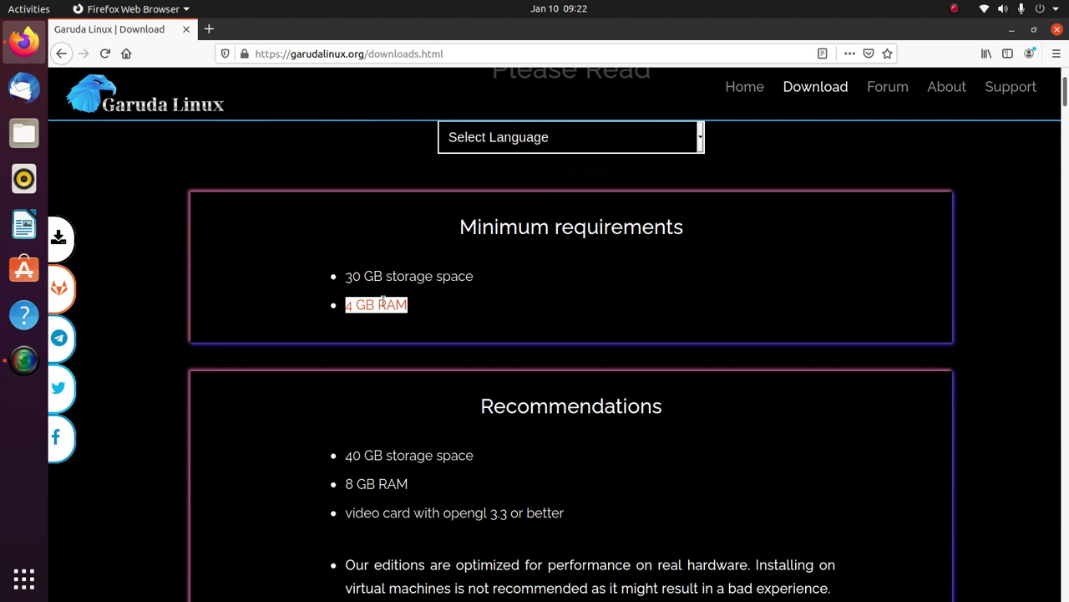
drag(344, 277, 476, 278)
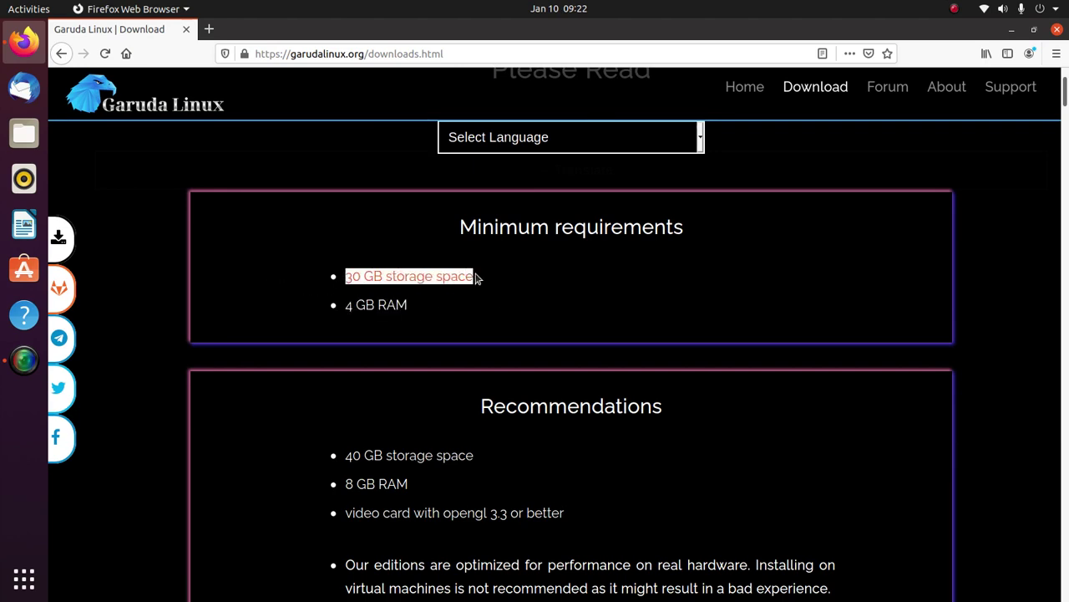
click(520, 316)
drag(345, 276, 487, 282)
click(514, 302)
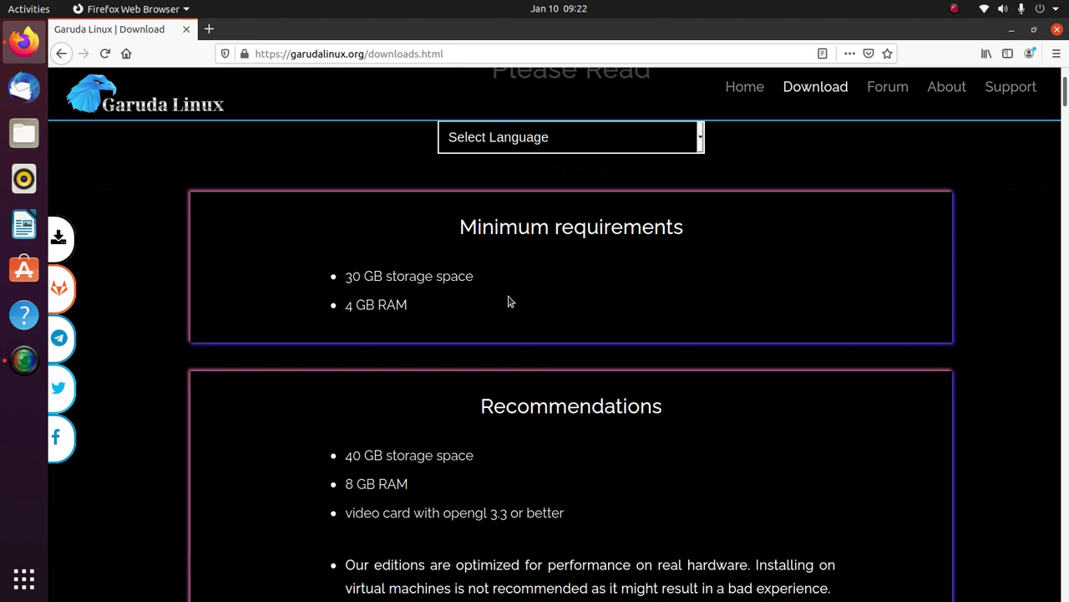
mouse_move(484, 285)
mouse_down()
mouse_move(345, 288)
mouse_move(480, 279)
mouse_move(495, 298)
mouse_up()
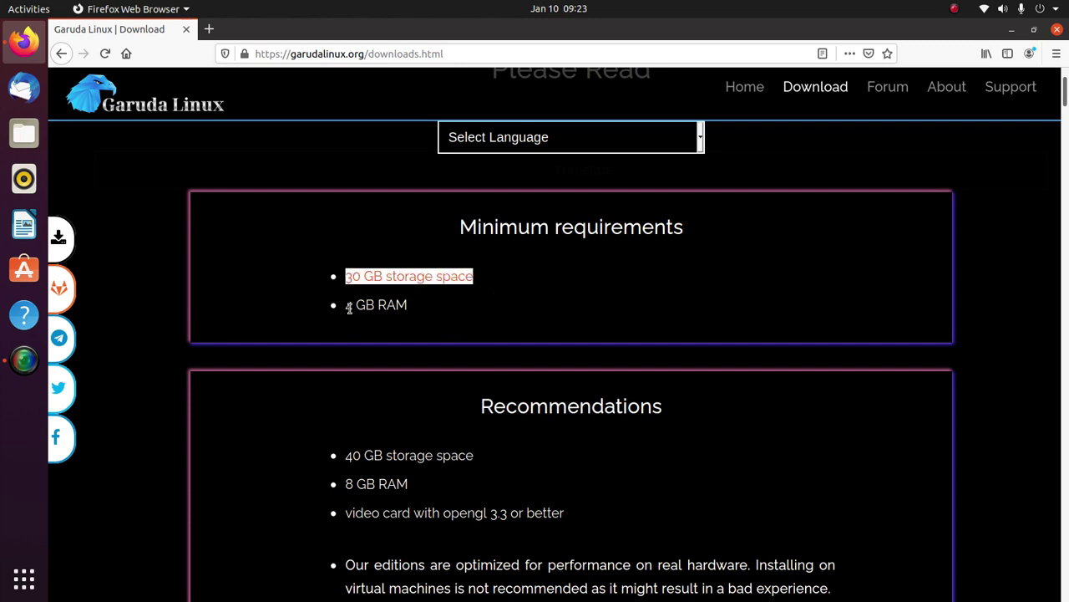
drag(348, 308, 470, 318)
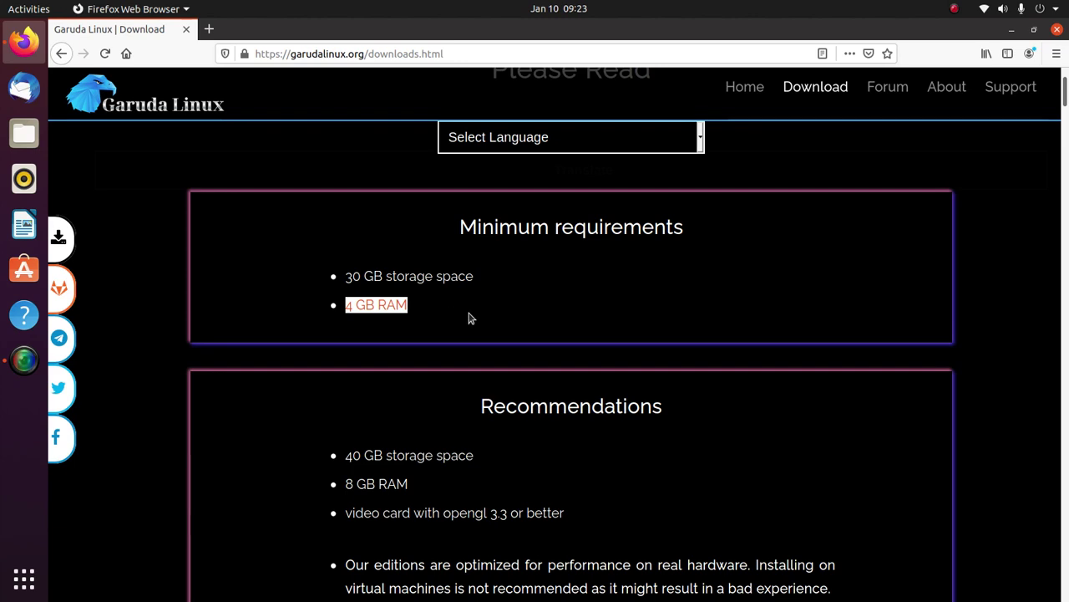
click(348, 306)
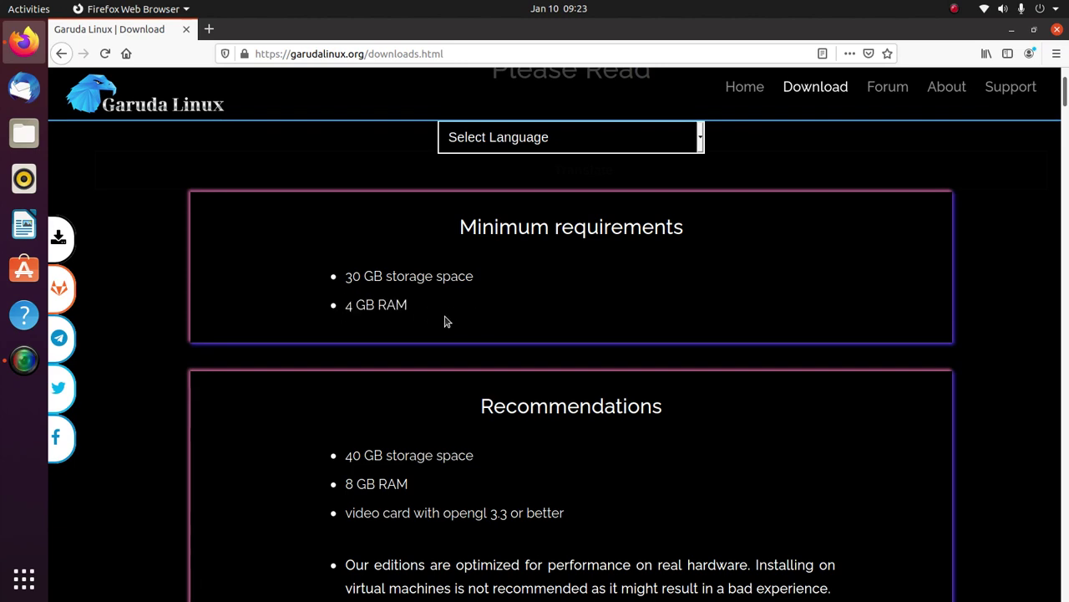
drag(444, 321, 340, 327)
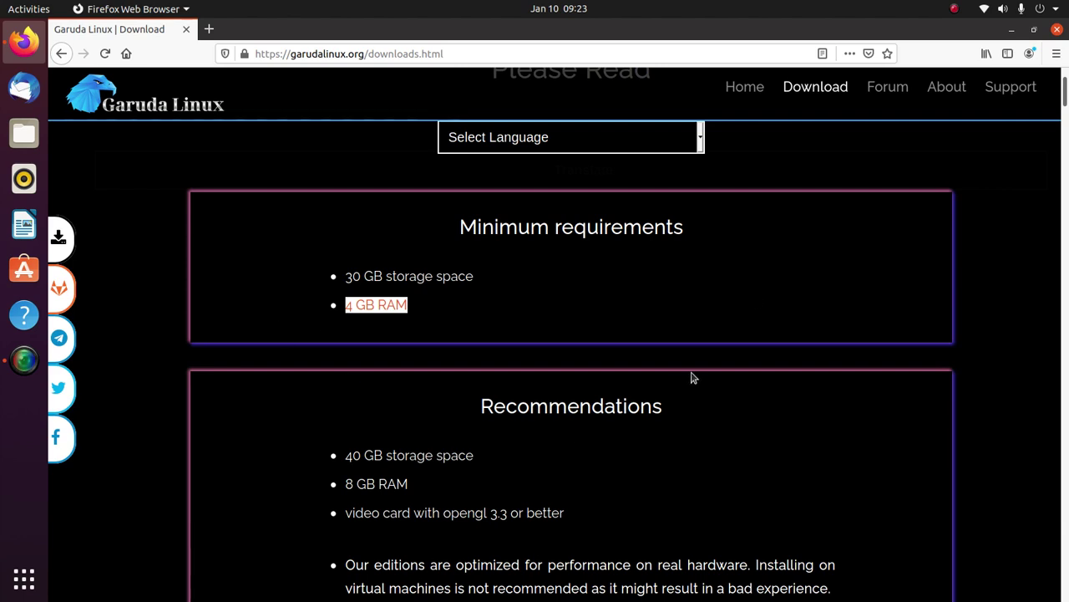
drag(448, 226, 716, 225)
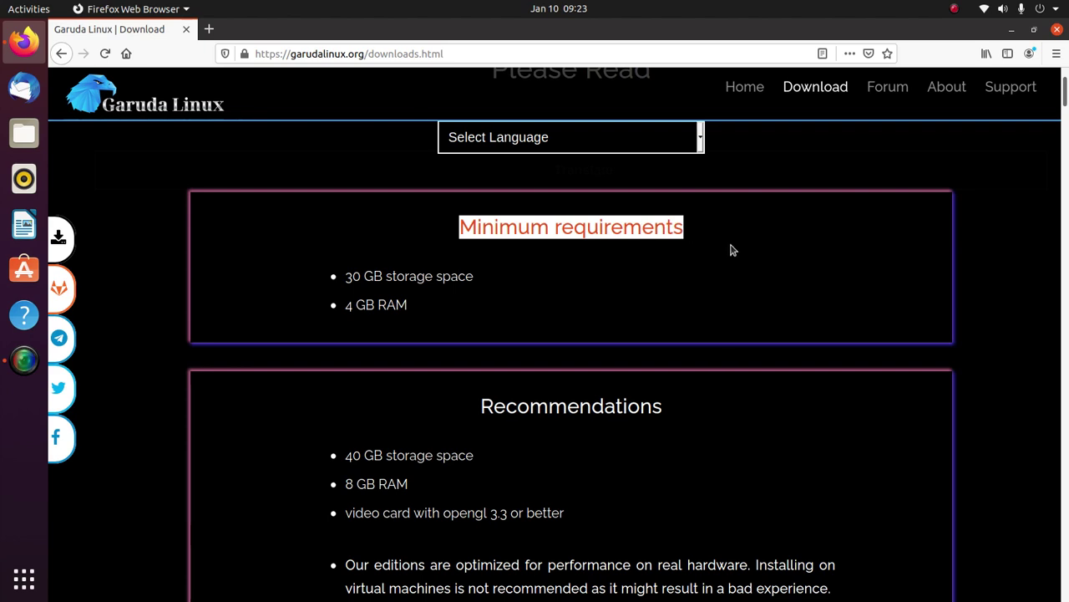
click(736, 271)
Step: Highlight the Recommendations heading and its 40 GB storage and 8 GB RAM lines
scroll(740, 402, down, 3)
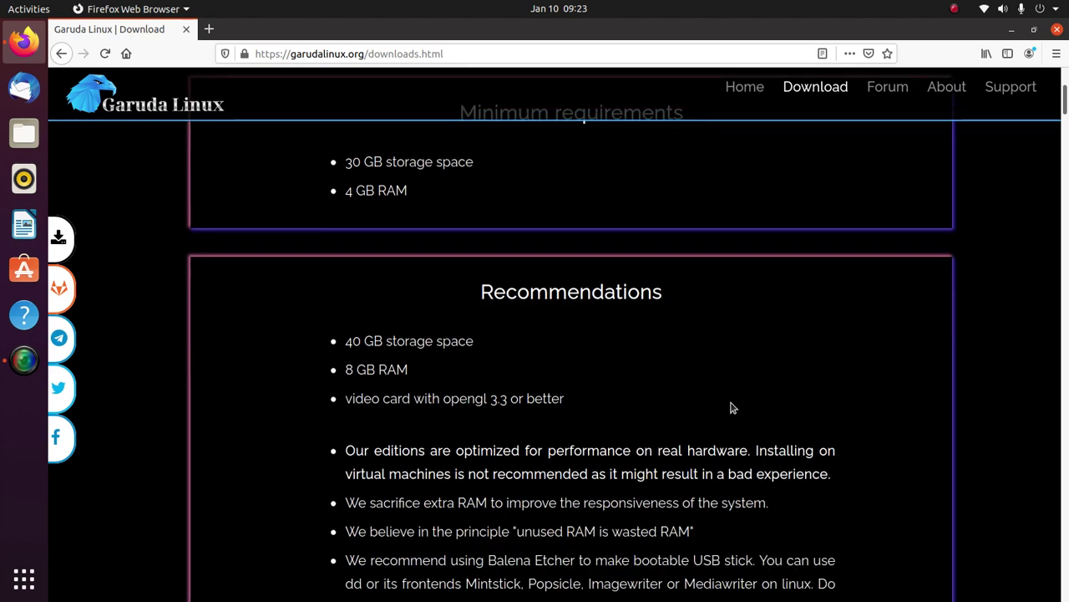
double_click(602, 298)
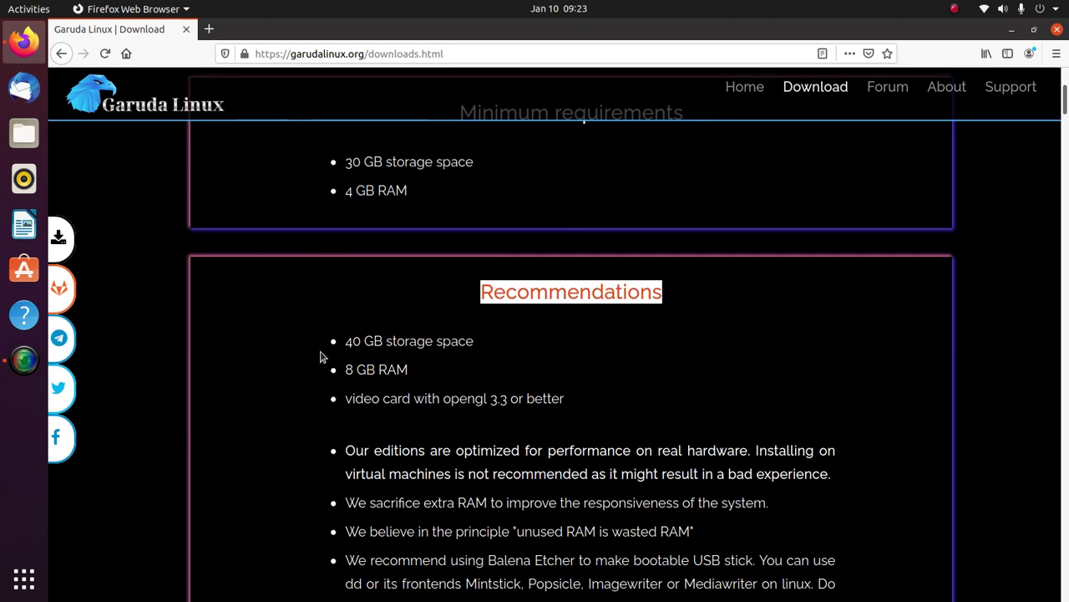
double_click(365, 369)
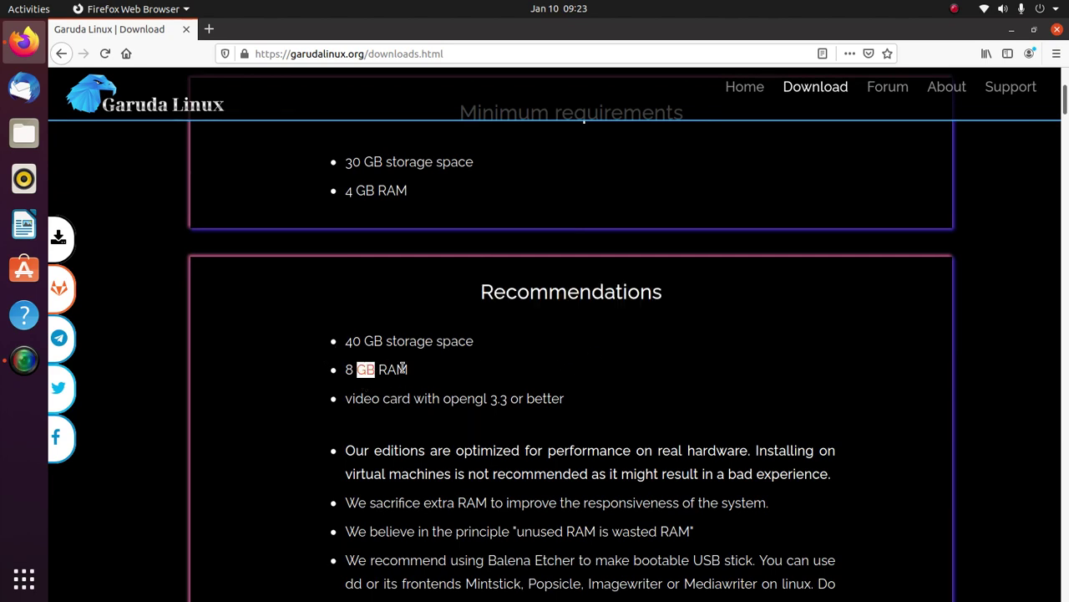
drag(425, 373, 347, 375)
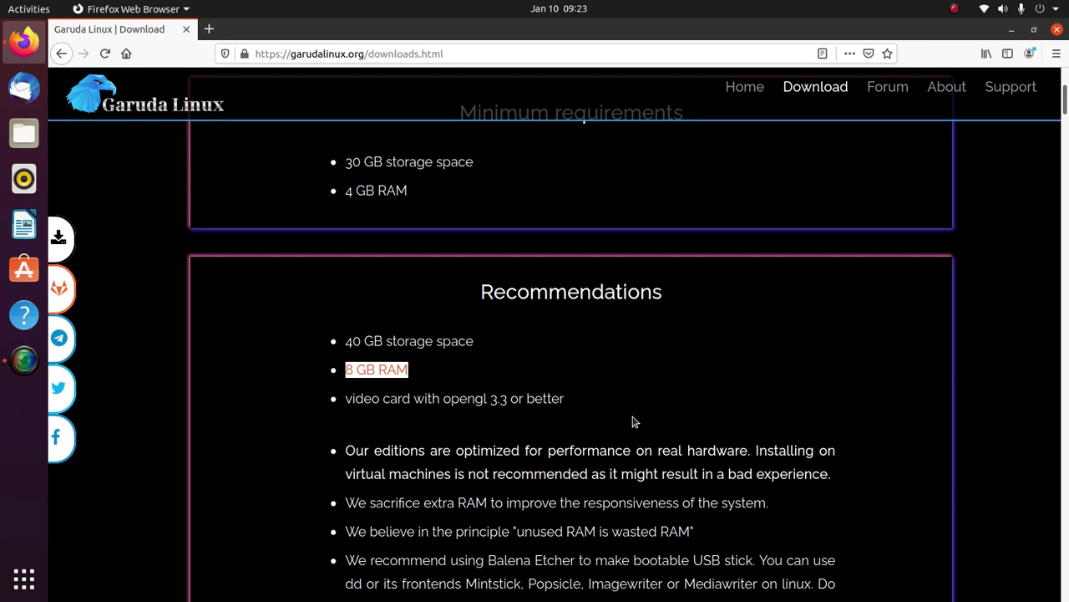
click(503, 394)
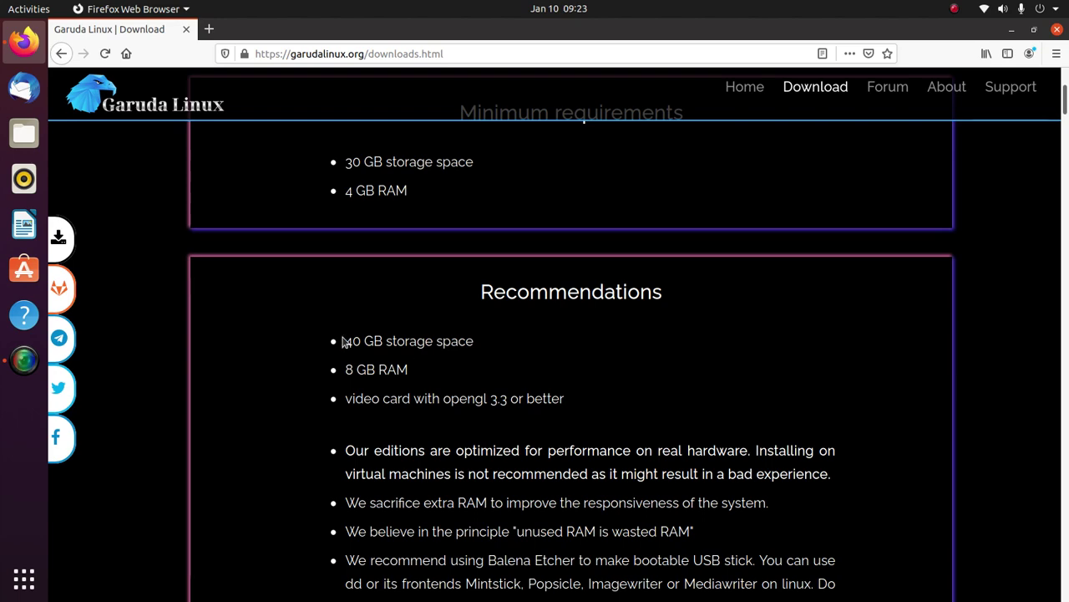
drag(348, 340, 702, 374)
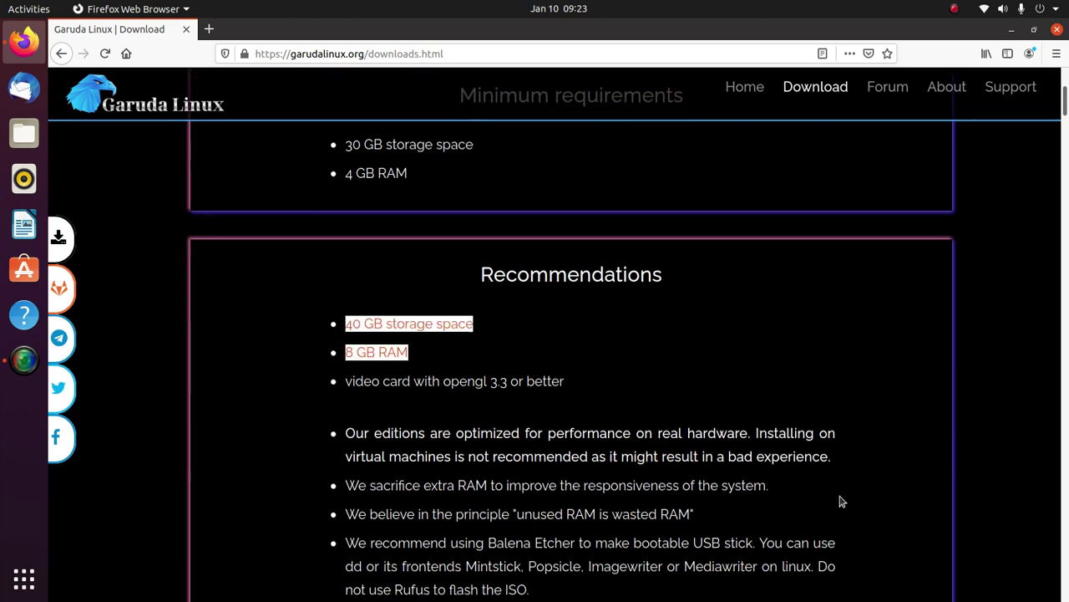
Step: Scroll to the Live session login details and highlight the username and password values
scroll(841, 502, down, 2)
scroll(669, 485, down, 2)
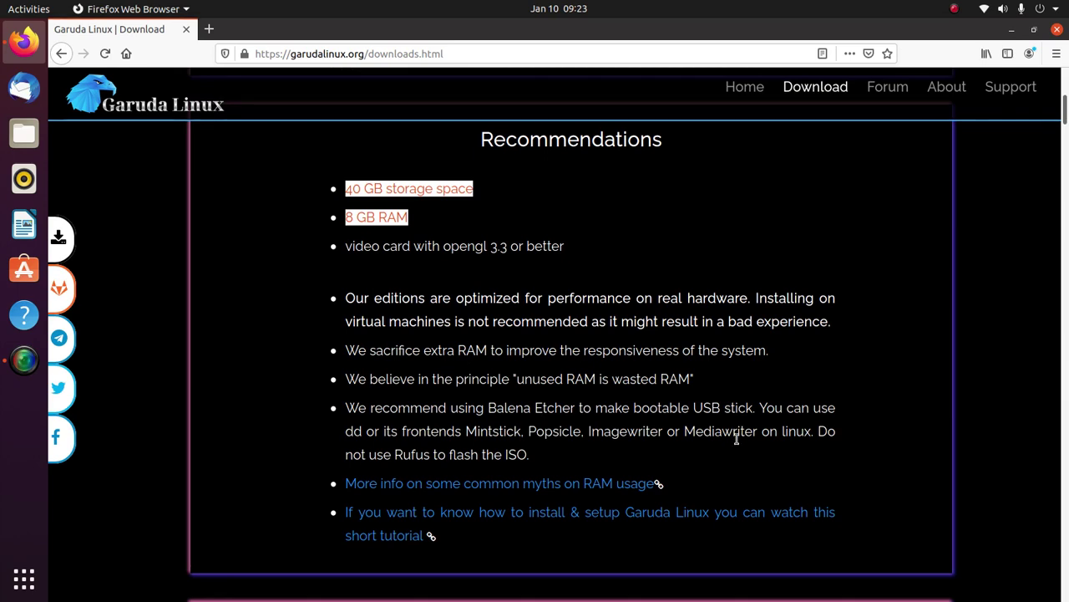
scroll(736, 438, down, 5)
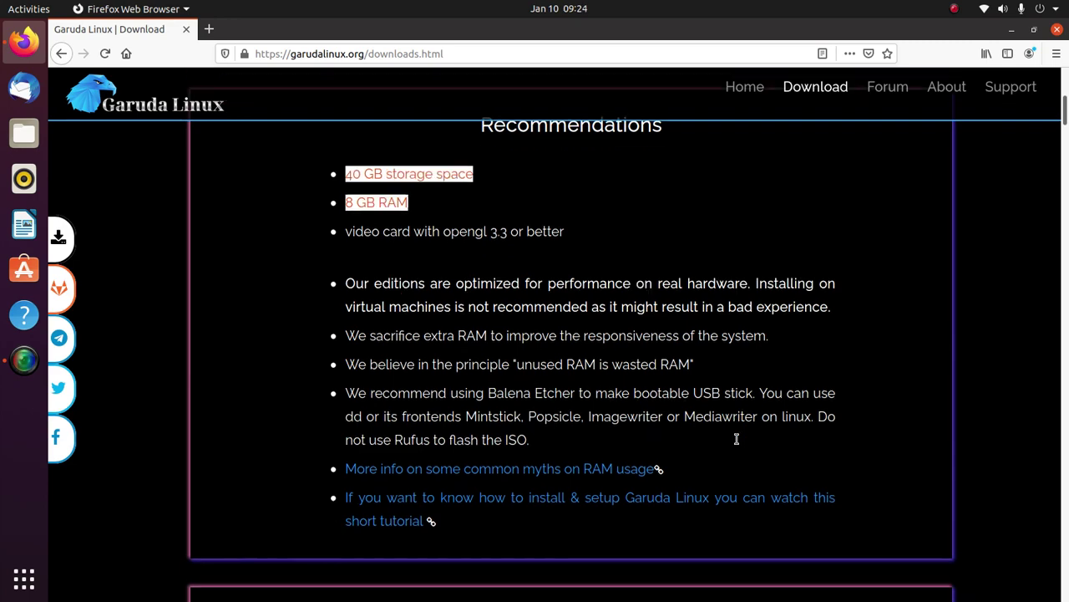
scroll(736, 444, up, 4)
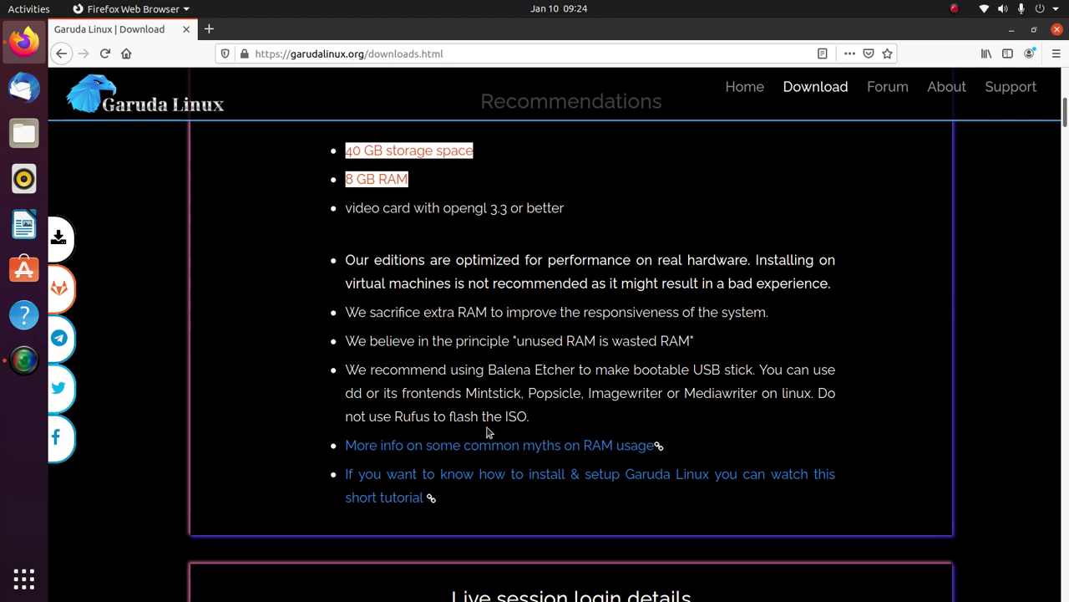
scroll(1022, 349, down, 5)
scroll(1014, 411, up, 2)
scroll(1019, 414, down, 2)
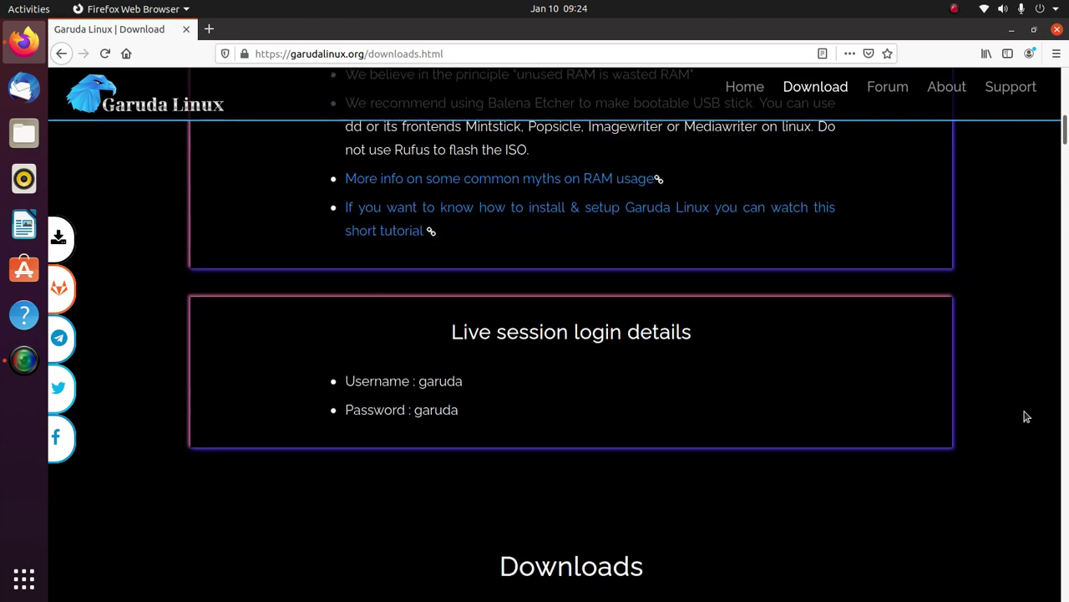
scroll(1027, 416, down, 1)
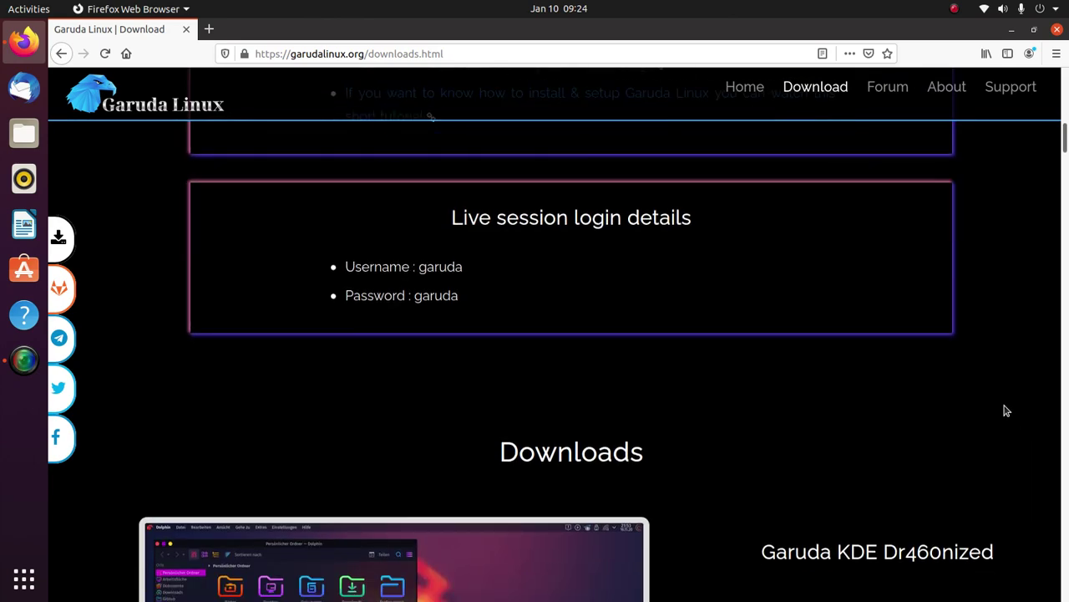
drag(460, 216, 804, 234)
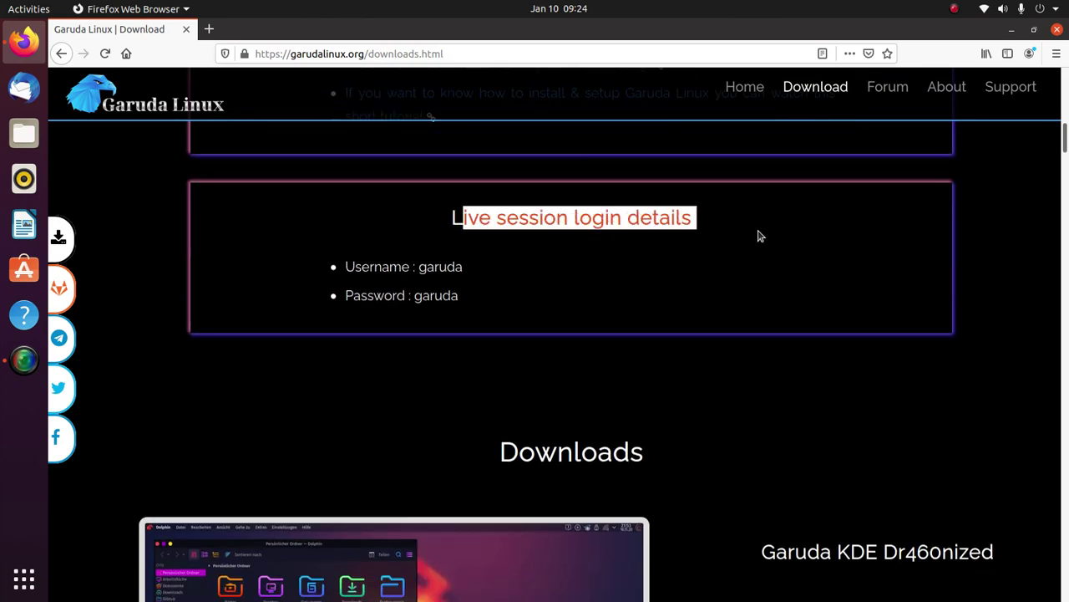
click(427, 266)
double_click(427, 266)
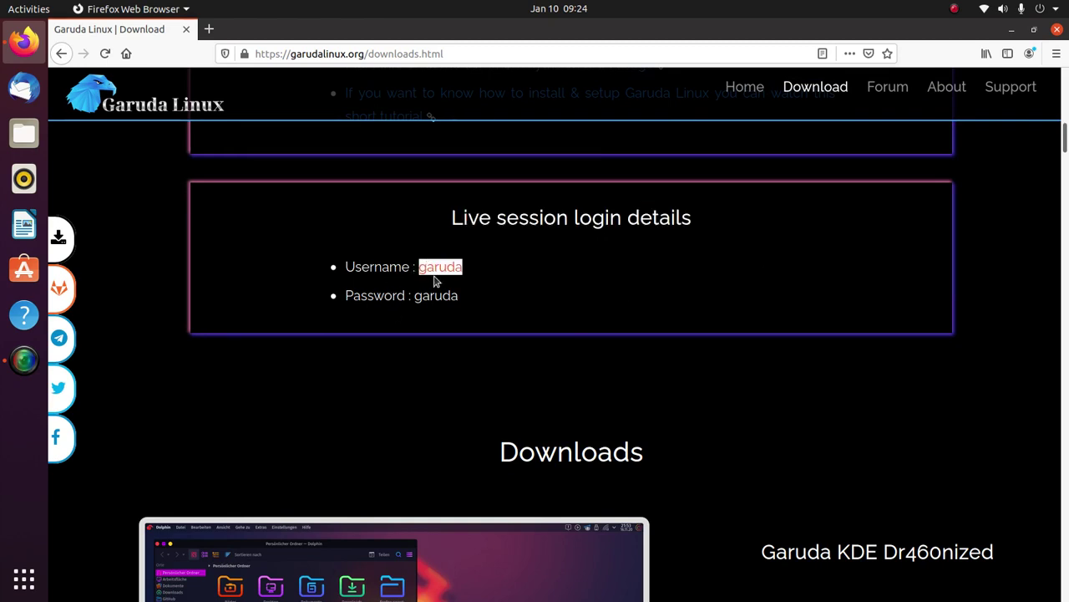
double_click(435, 295)
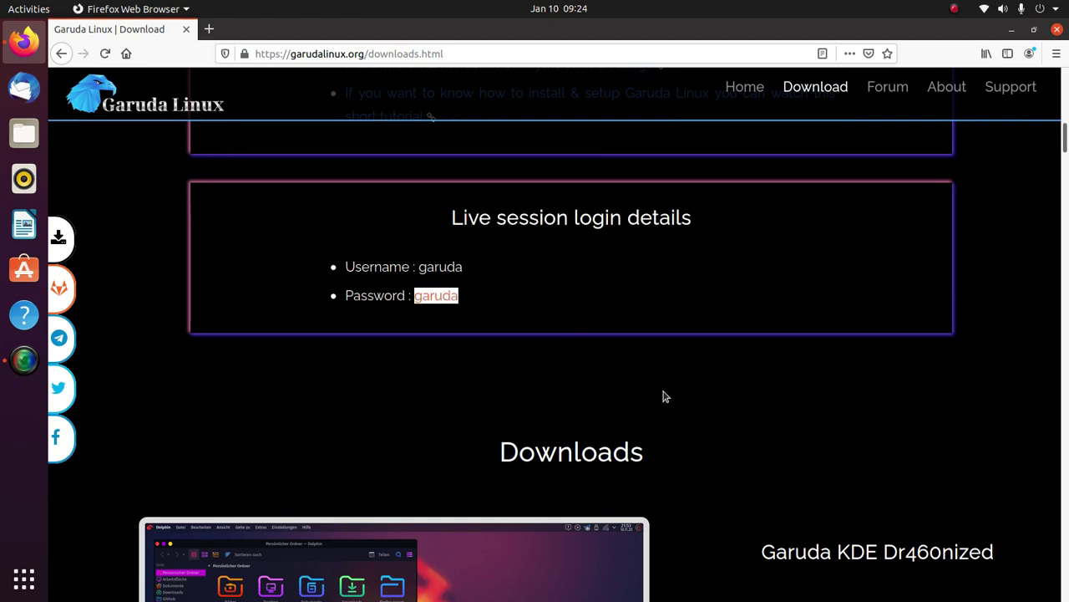
click(855, 380)
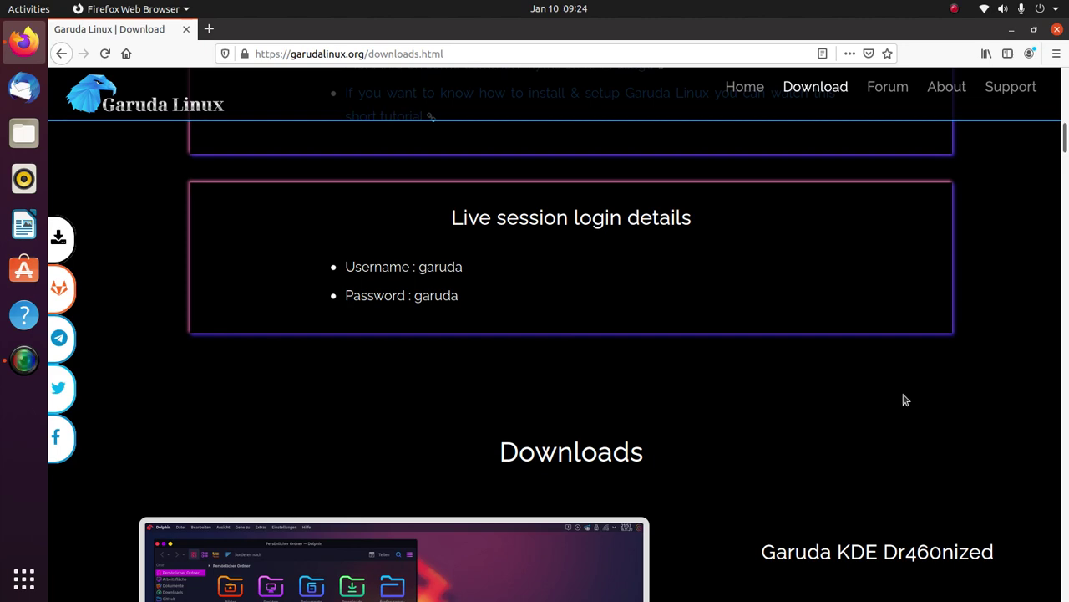
Step: Scroll to the Downloads section and highlight the Garuda KDE Dr460nized edition heading
scroll(902, 399, down, 5)
scroll(903, 398, down, 4)
scroll(902, 399, down, 3)
scroll(902, 401, up, 3)
scroll(903, 402, up, 3)
scroll(904, 408, up, 2)
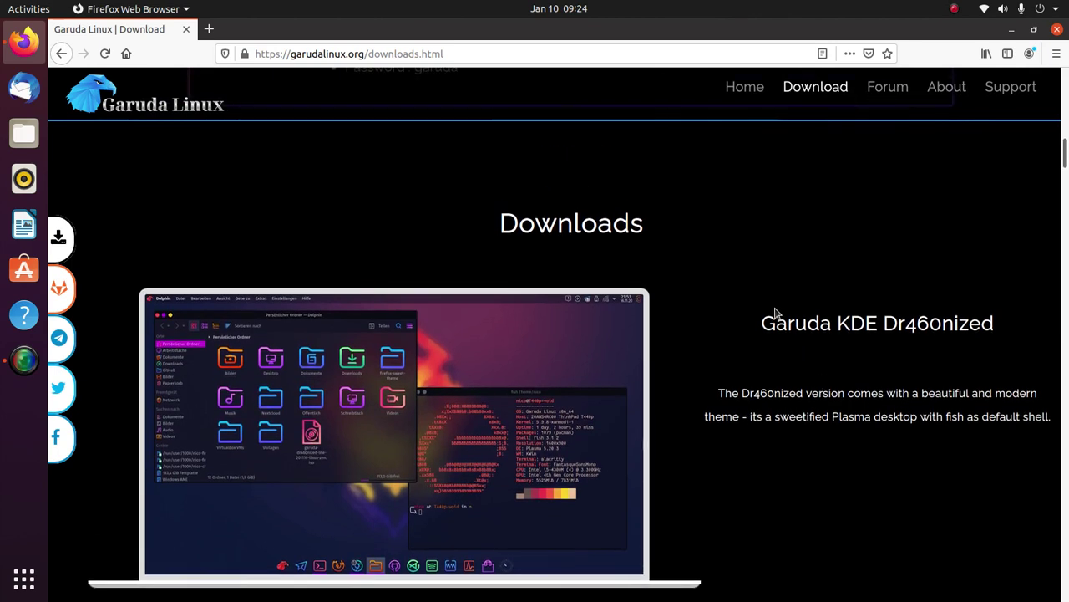
drag(767, 322, 879, 322)
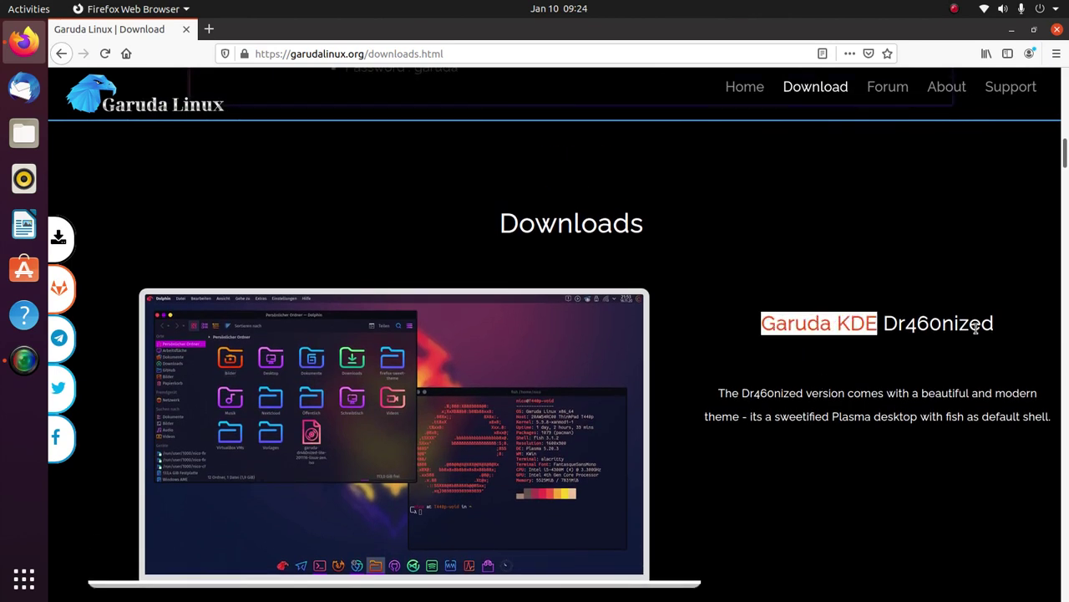
drag(994, 325, 881, 311)
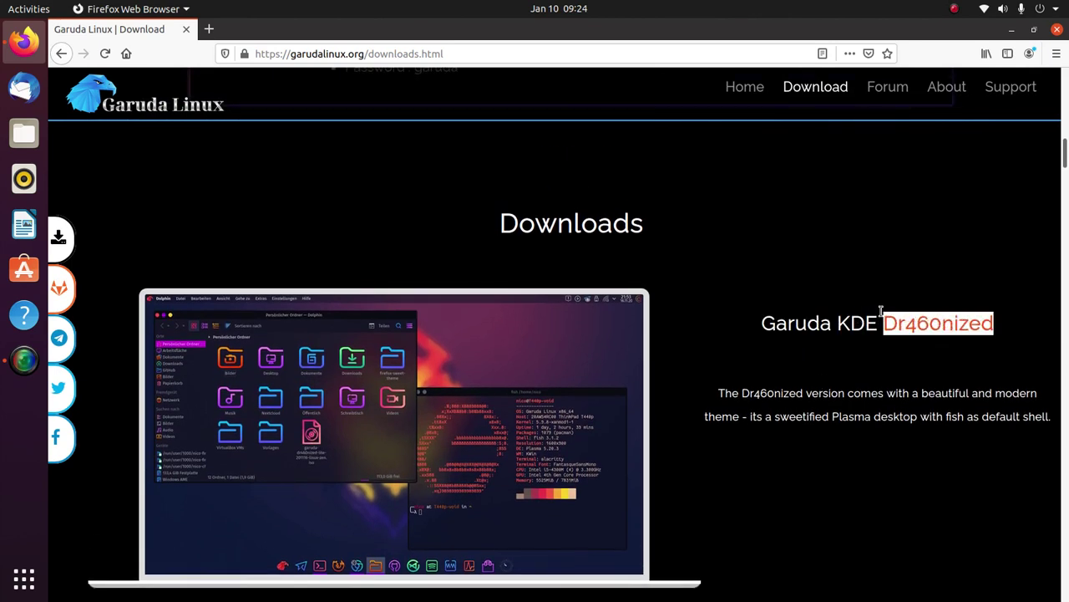
click(888, 376)
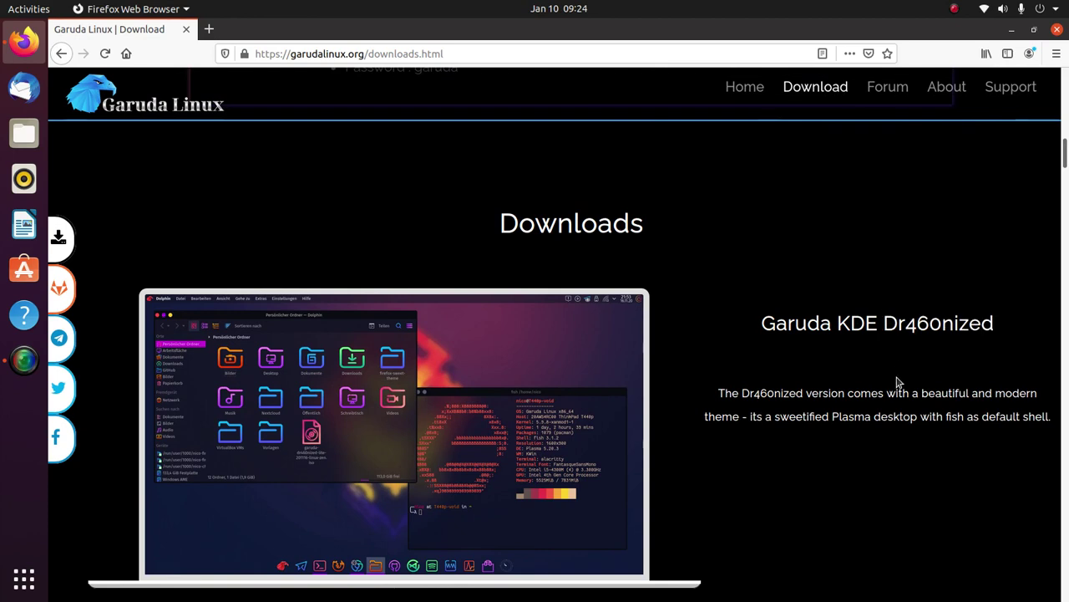
Step: Select the words Garuda, KDE and Dr460nized in the heading one at a time
drag(909, 323, 929, 322)
click(890, 322)
double_click(890, 323)
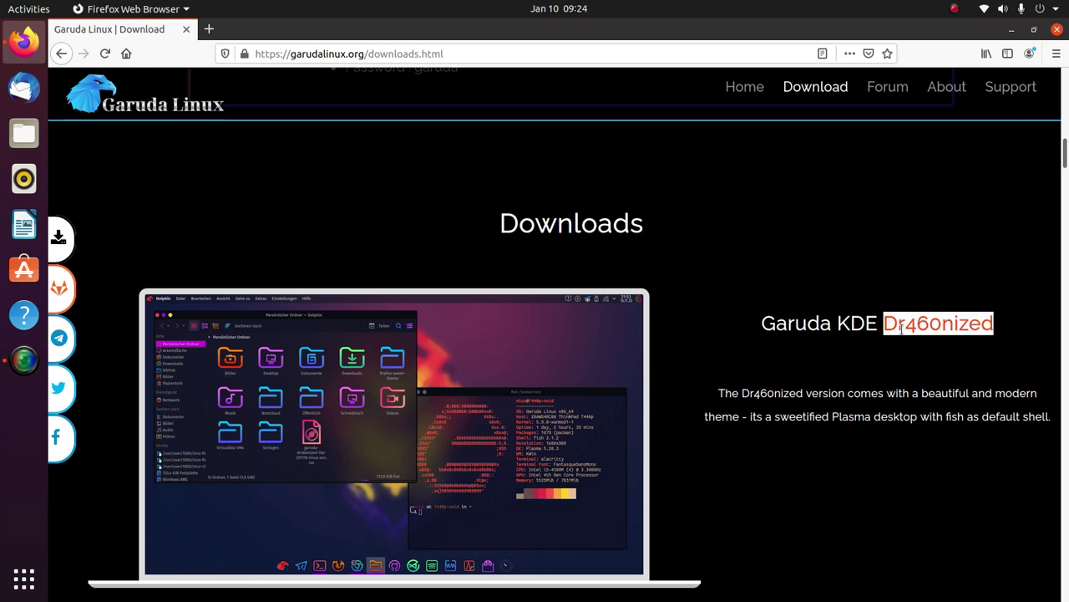
triple_click(927, 322)
double_click(930, 323)
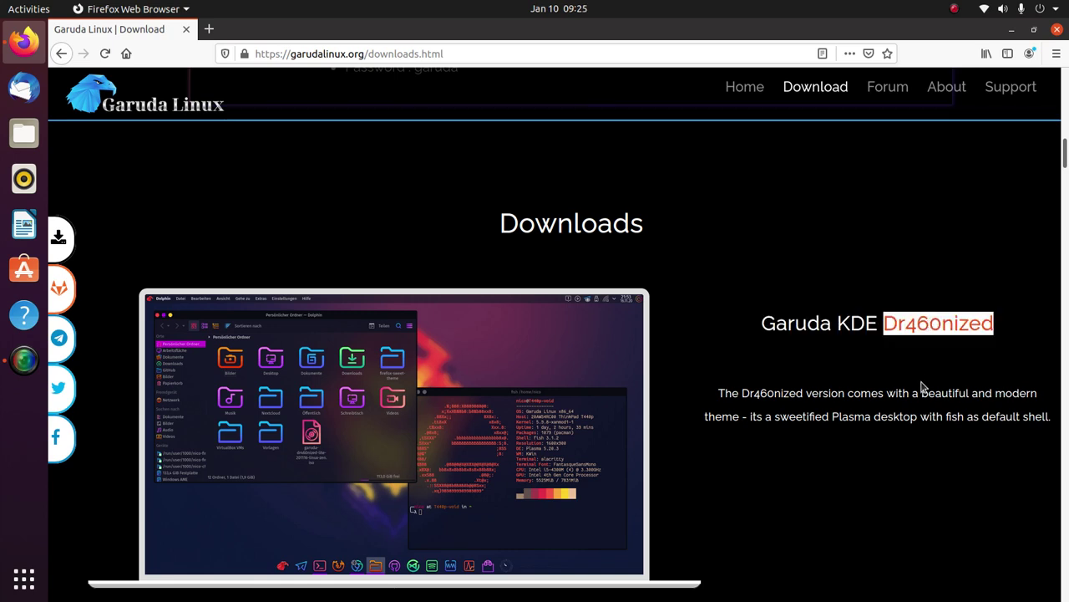
click(923, 326)
double_click(924, 328)
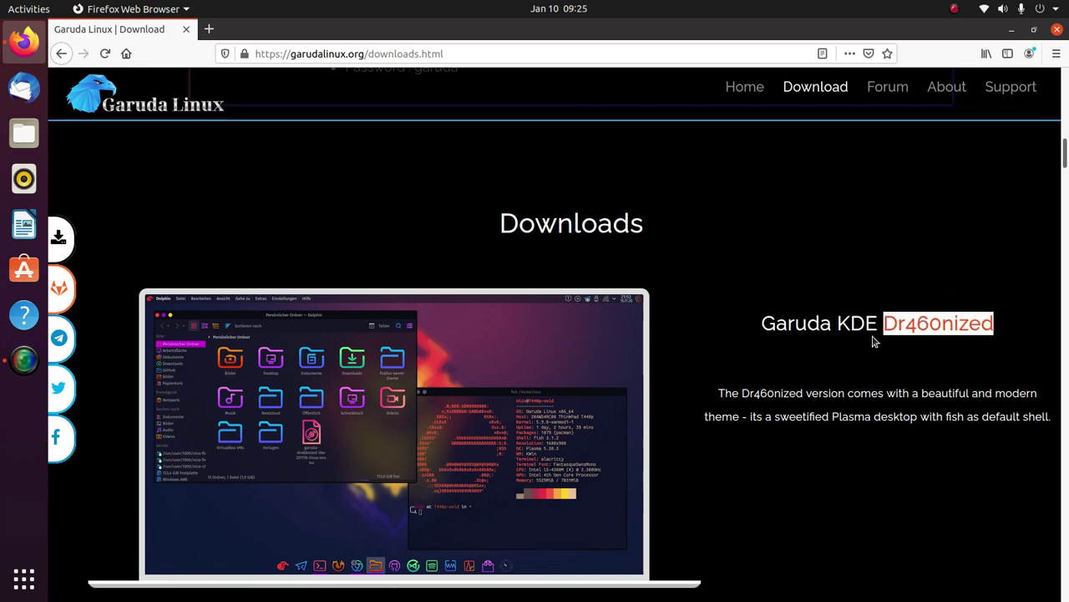
drag(883, 323, 1059, 320)
click(709, 363)
drag(760, 325, 995, 330)
click(996, 331)
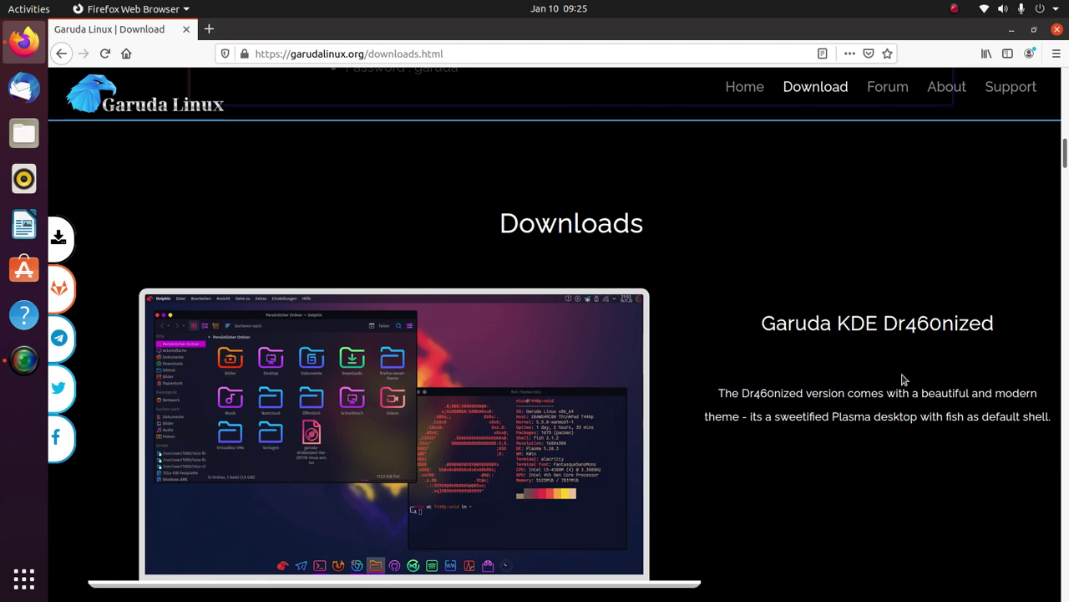
double_click(851, 328)
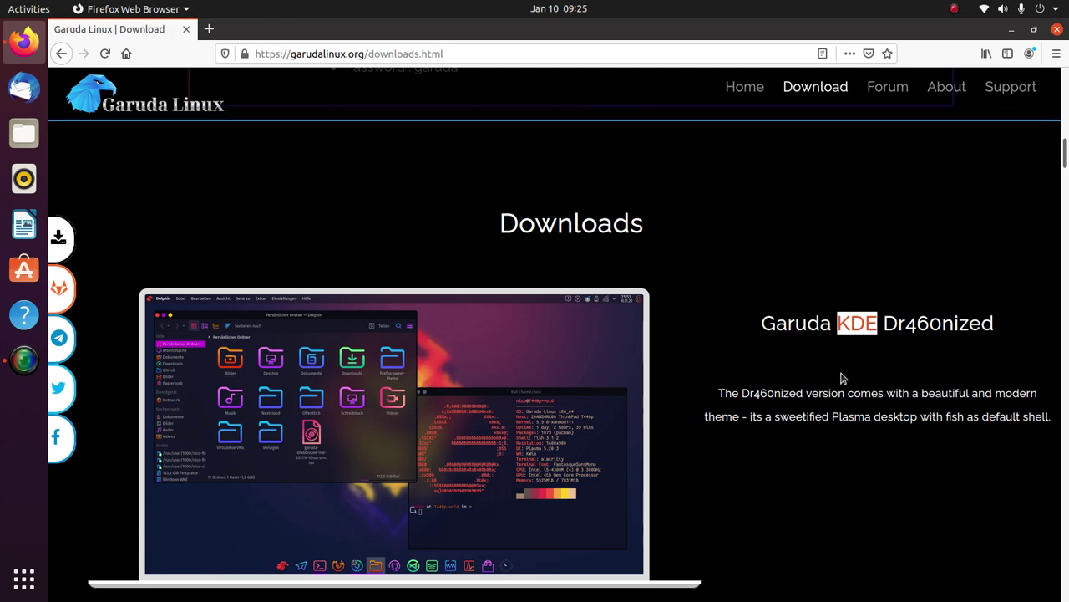
double_click(794, 323)
double_click(865, 324)
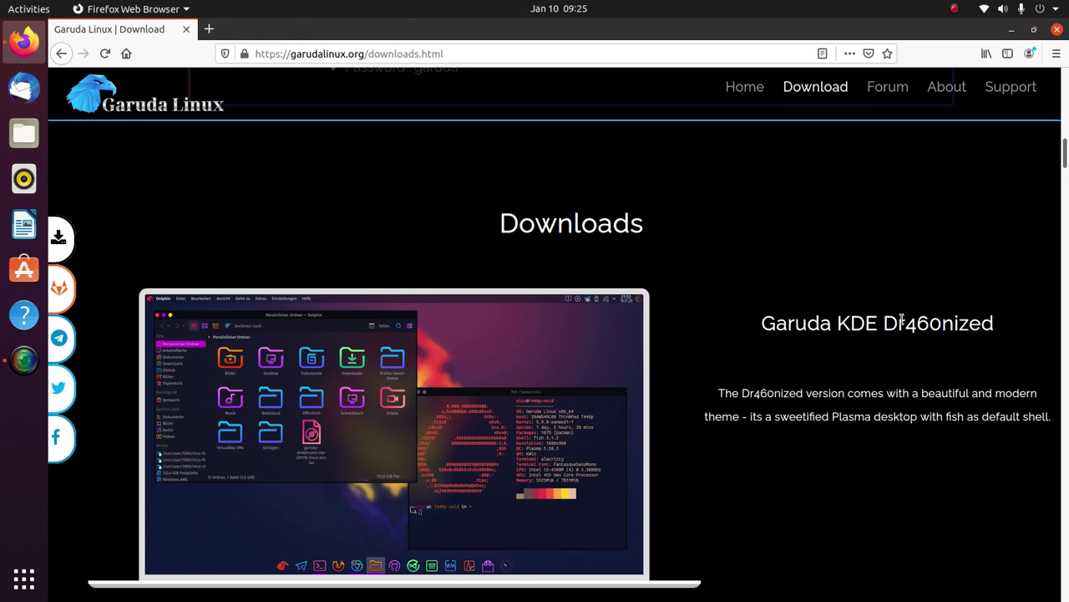
drag(906, 325, 956, 351)
click(956, 351)
Step: Scroll past the Multimedia and Xfce edition headings, then drag the scrollbar back to Dr460nized
scroll(926, 430, down, 2)
scroll(927, 426, down, 5)
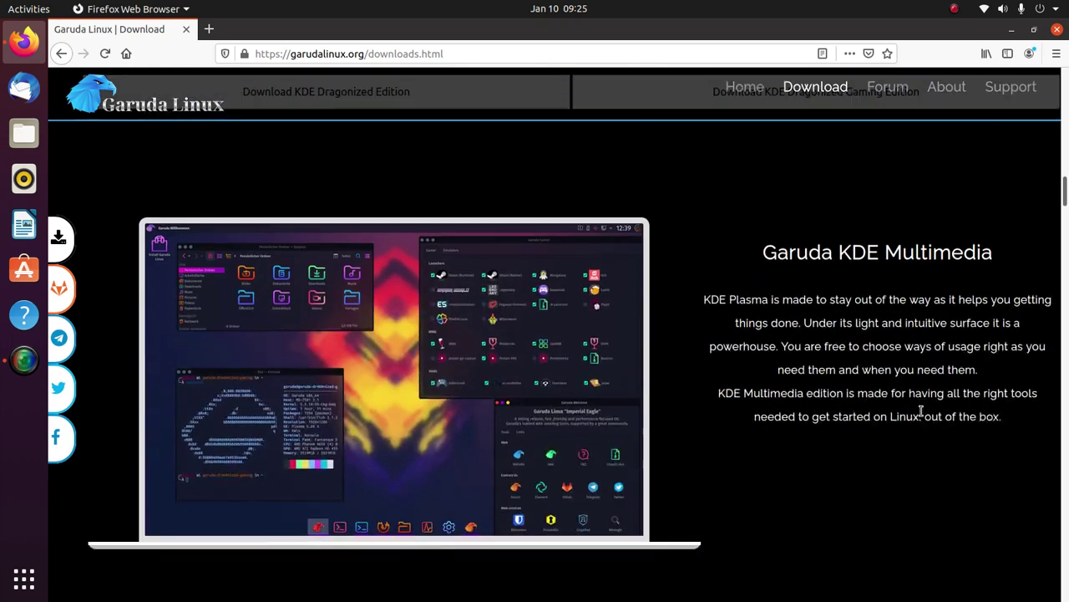
drag(759, 250, 981, 246)
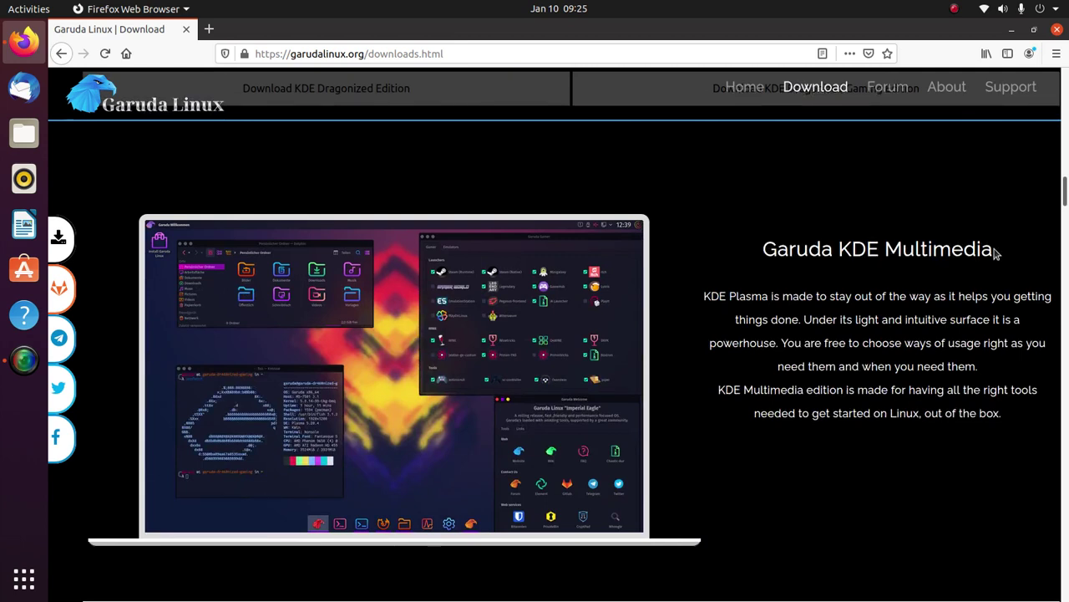
double_click(987, 250)
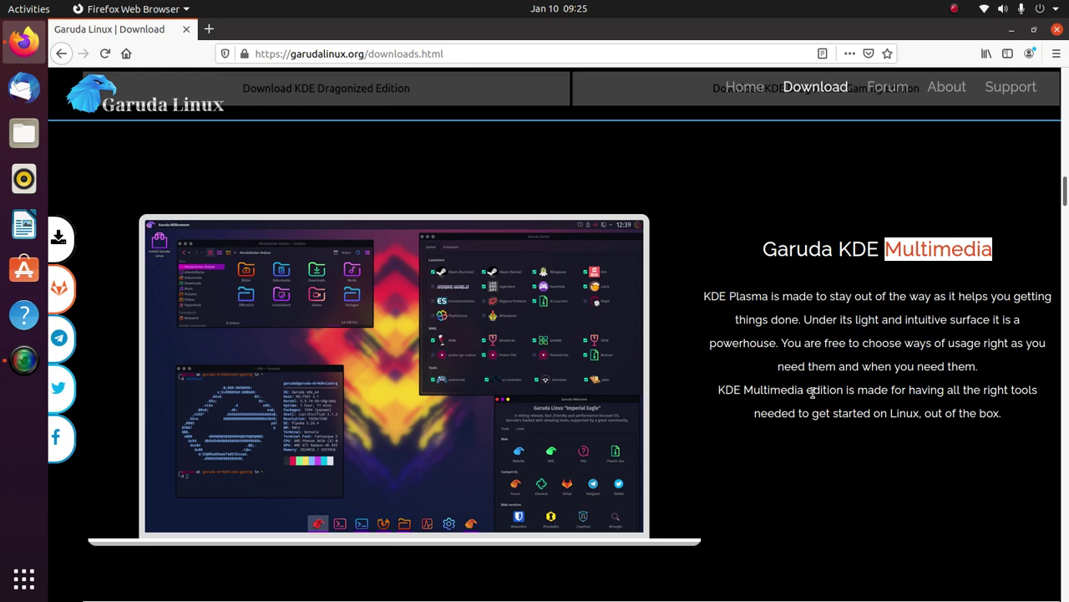
scroll(819, 418, down, 4)
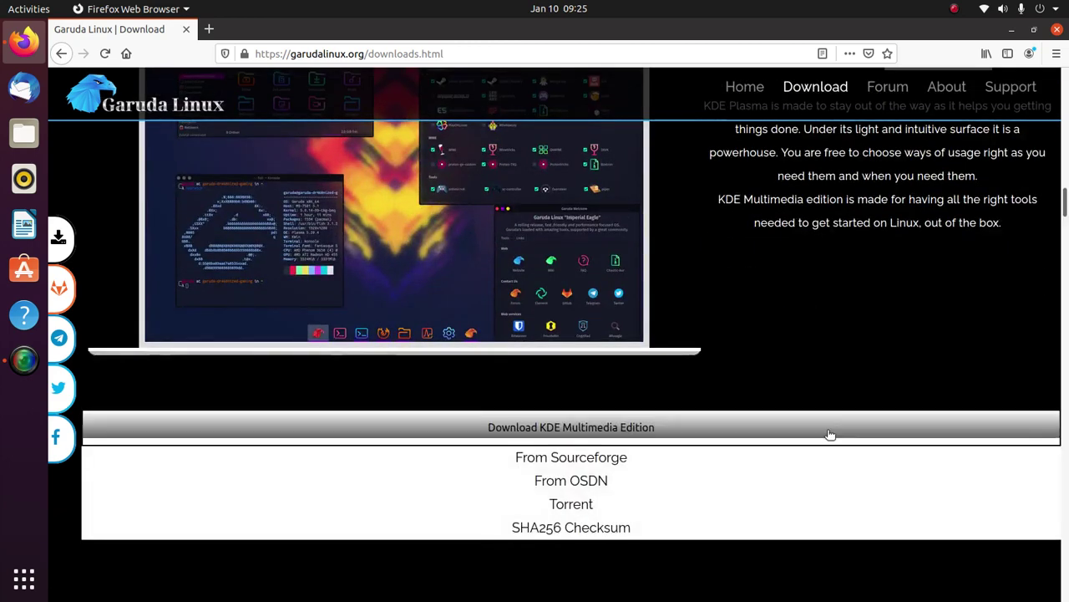
scroll(827, 430, down, 5)
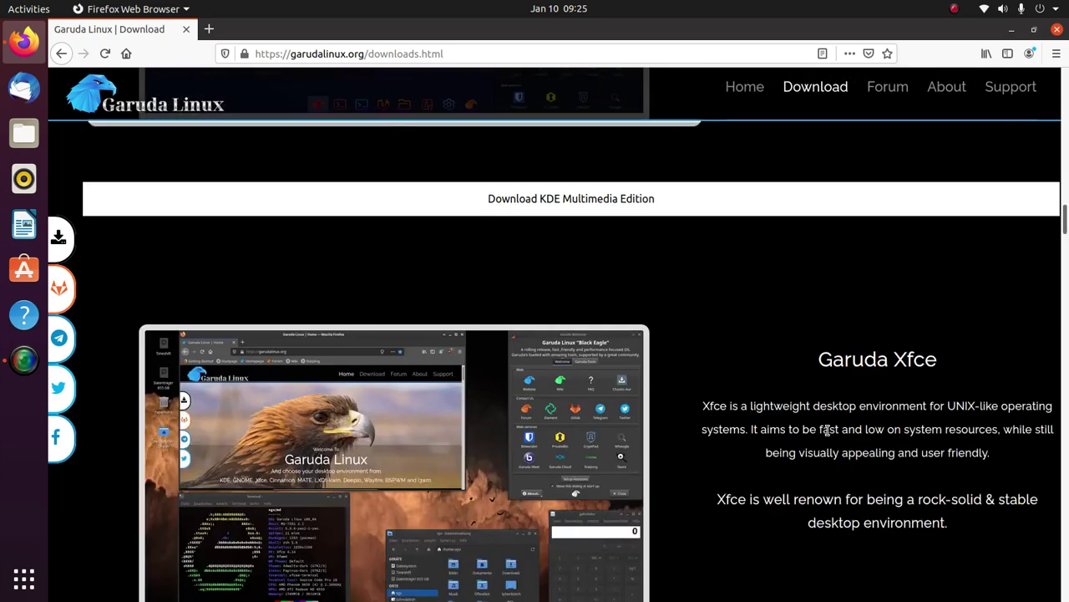
triple_click(945, 362)
scroll(886, 466, down, 6)
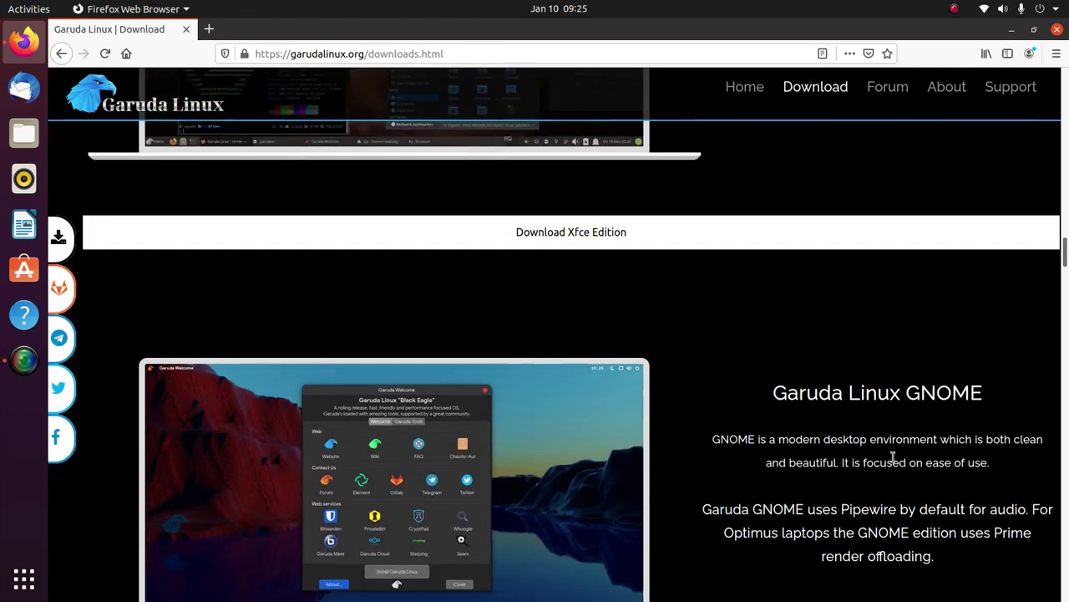
scroll(894, 457, down, 9)
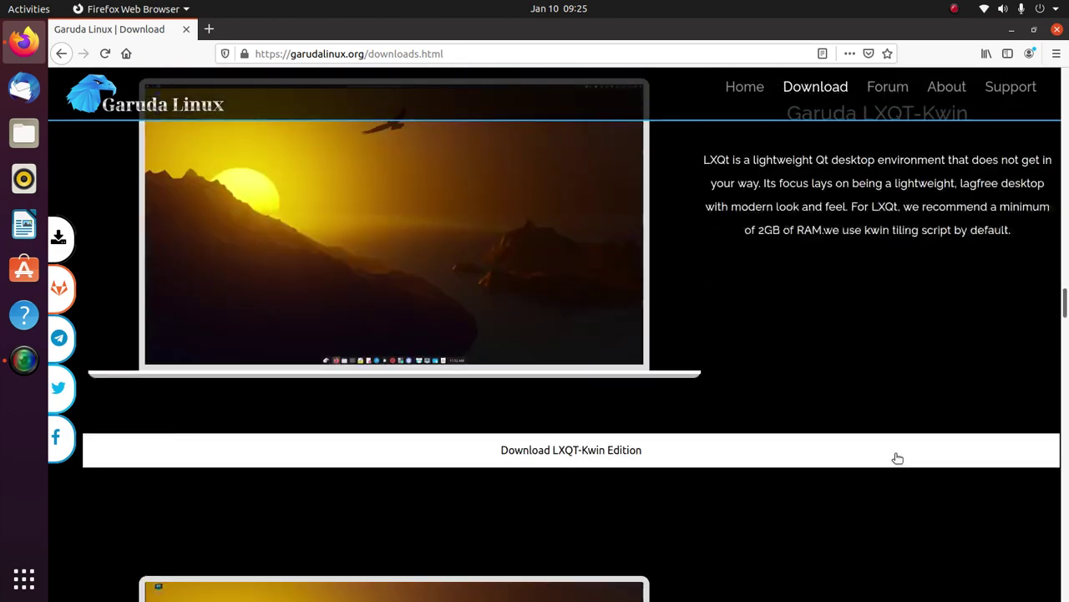
scroll(897, 458, down, 5)
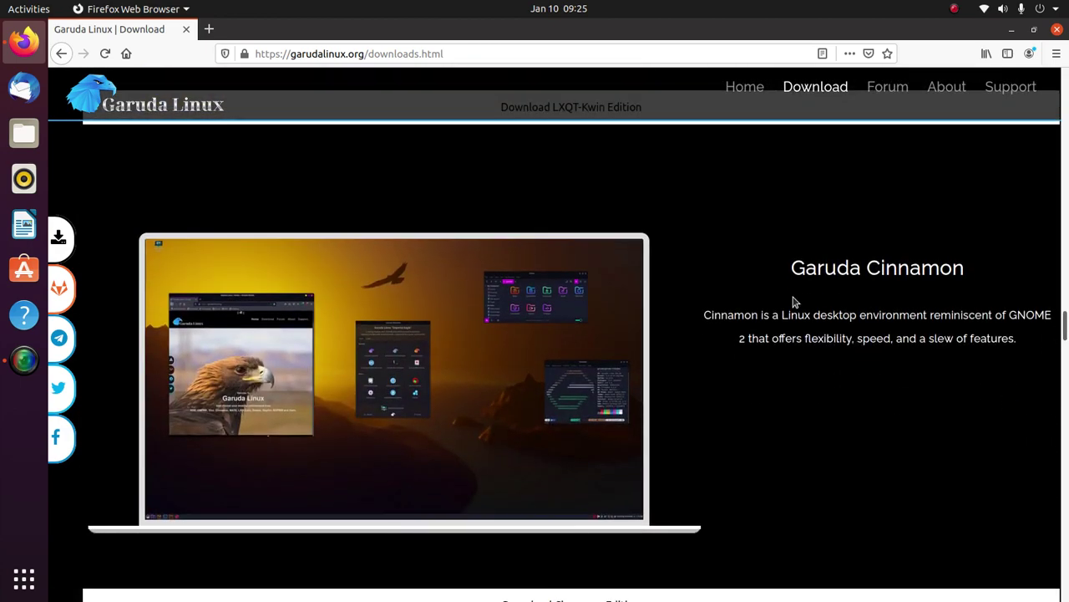
drag(1066, 331, 1067, 162)
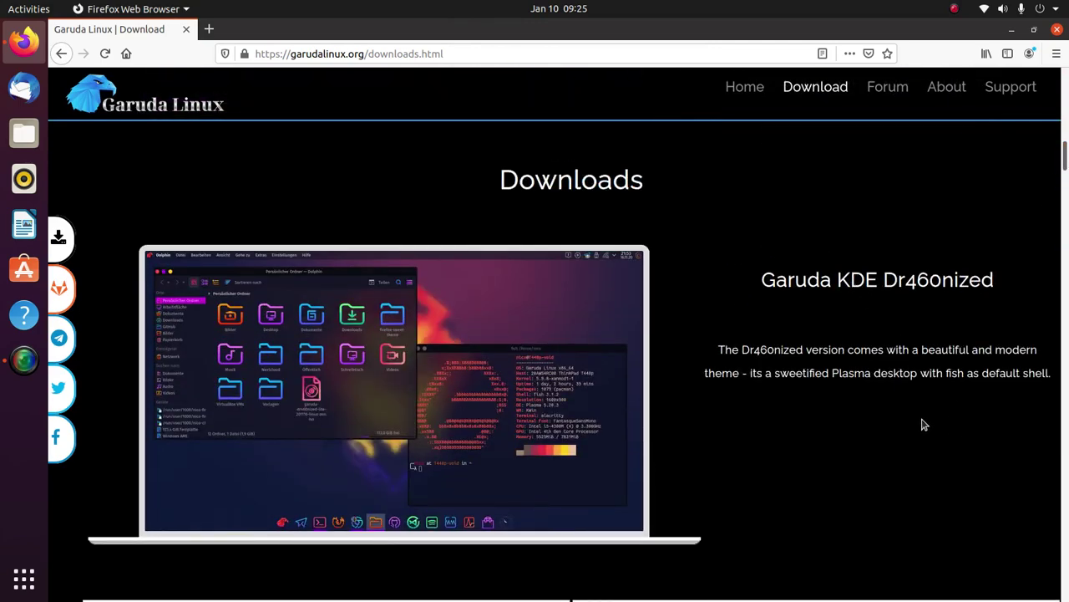
Step: Download the KDE Dragonized Edition torrent, garuda-dr460nized-linux-tkg-bmq-210107.iso.torrent, from its download dropdown
scroll(919, 423, down, 2)
mouse_move(320, 504)
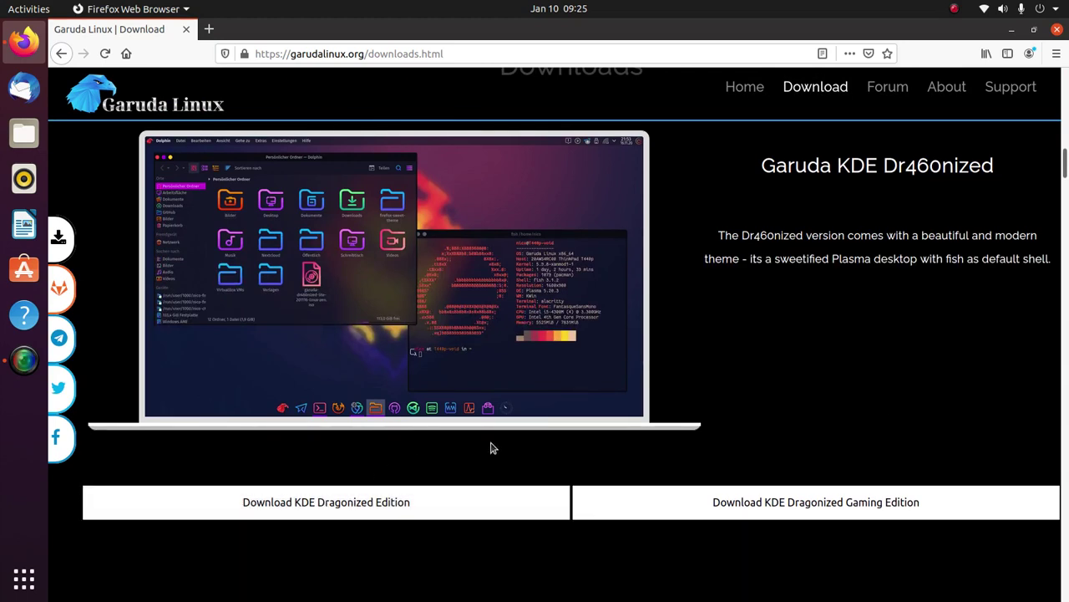
mouse_move(743, 501)
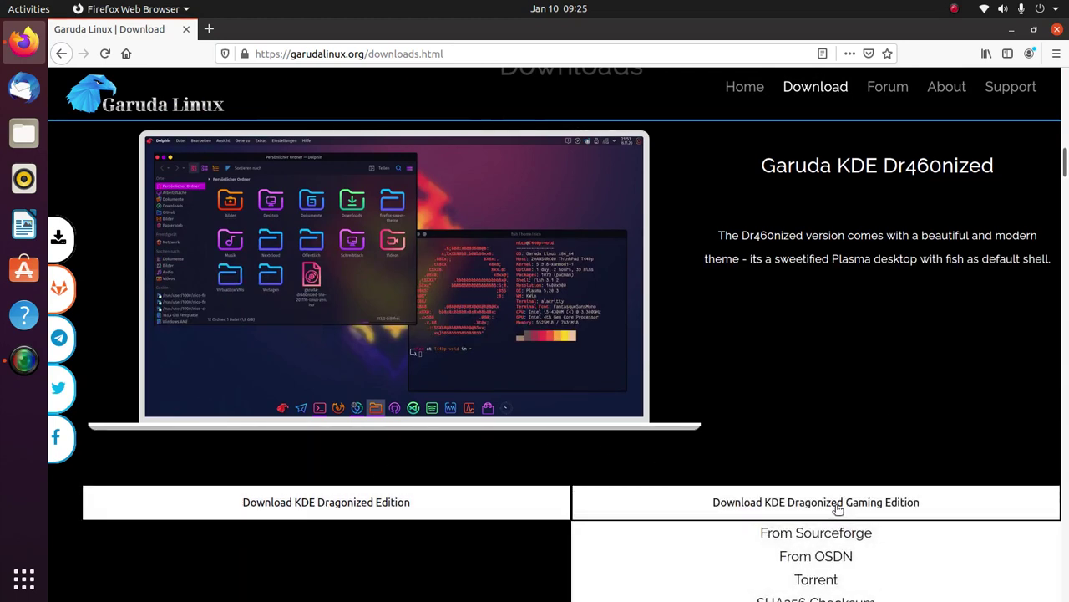
scroll(534, 462, down, 1)
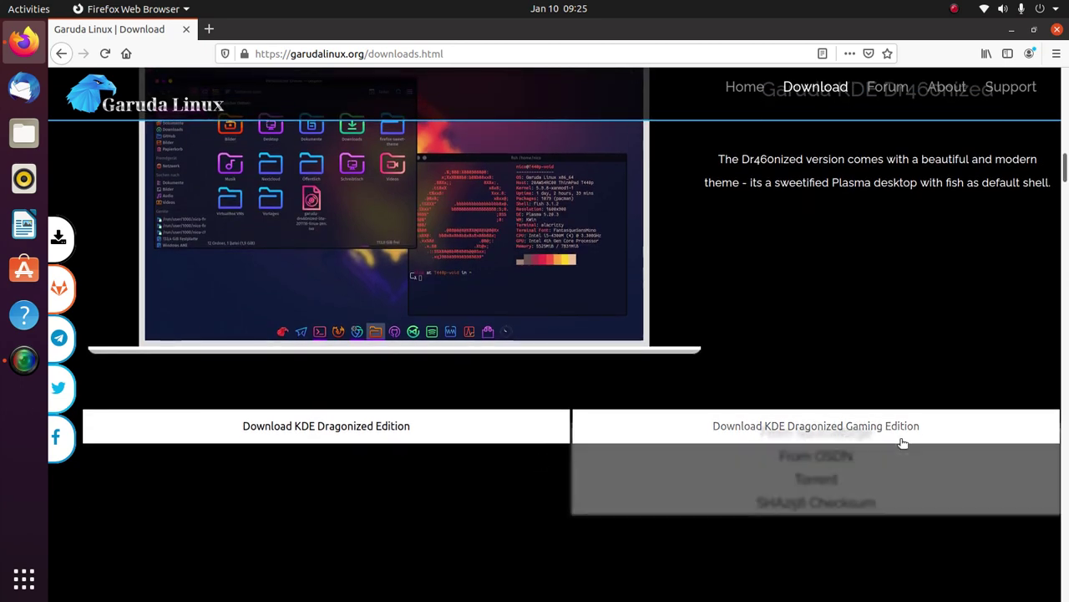
mouse_move(365, 423)
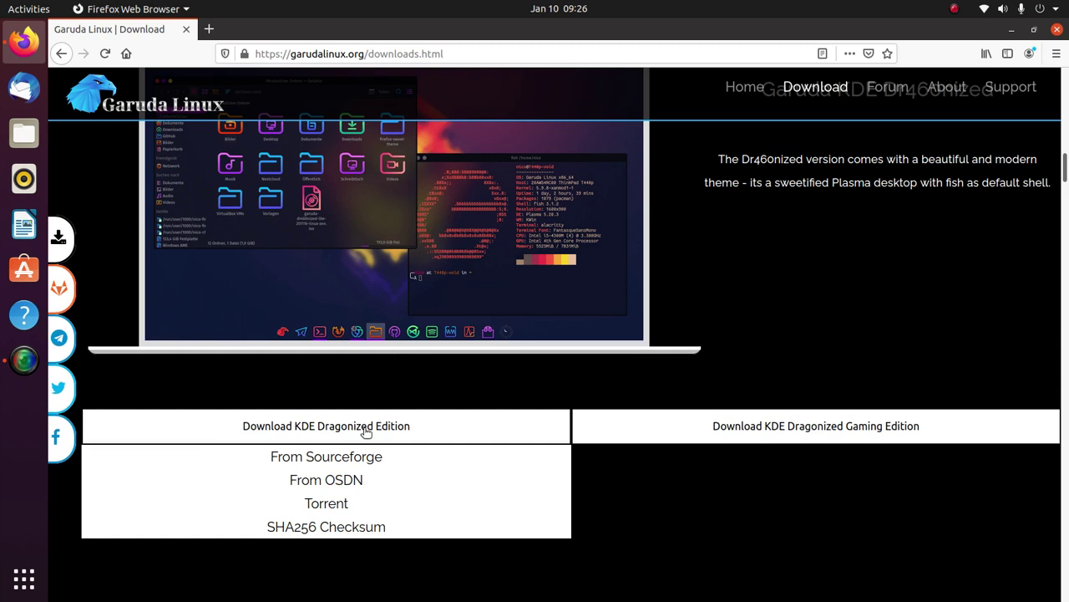
click(308, 509)
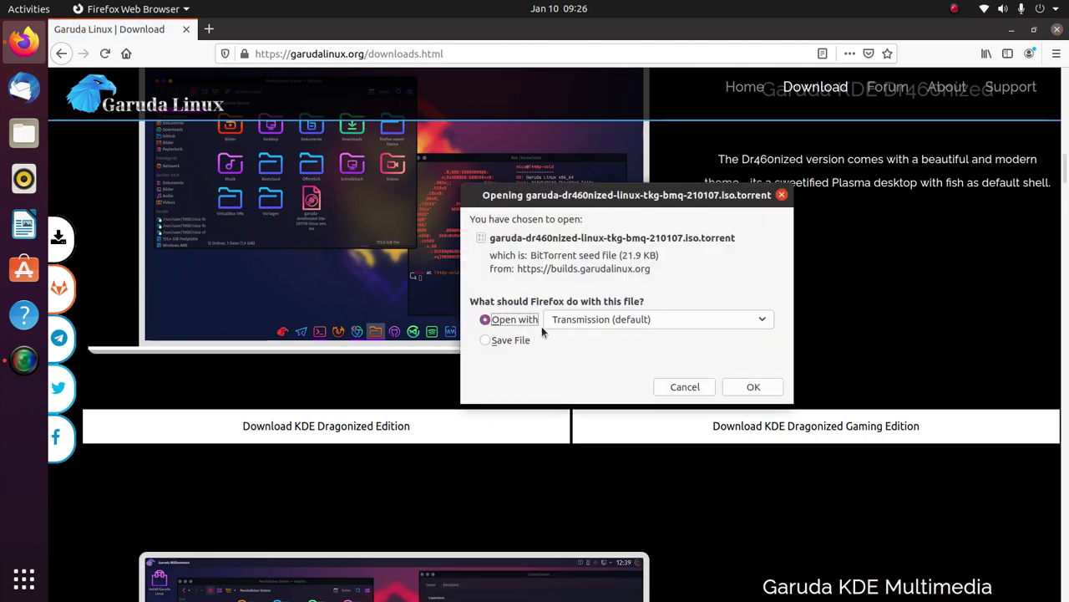
Step: Open the torrent in Transmission, accept the disclaimer, inspect the 2.29 GB ISO, then close without adding
click(751, 389)
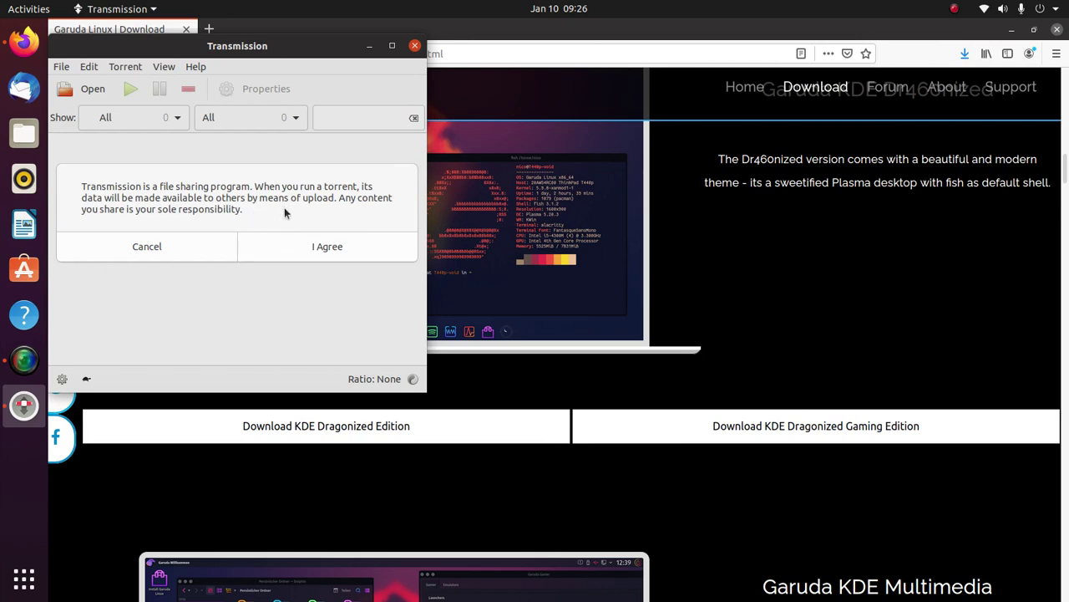
click(296, 237)
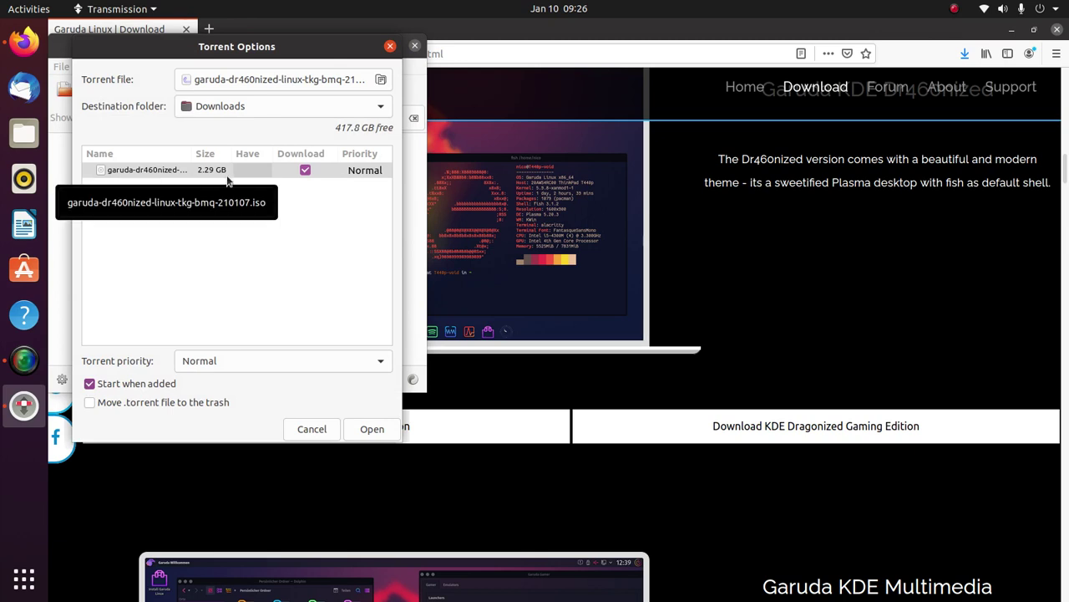
drag(402, 188, 532, 184)
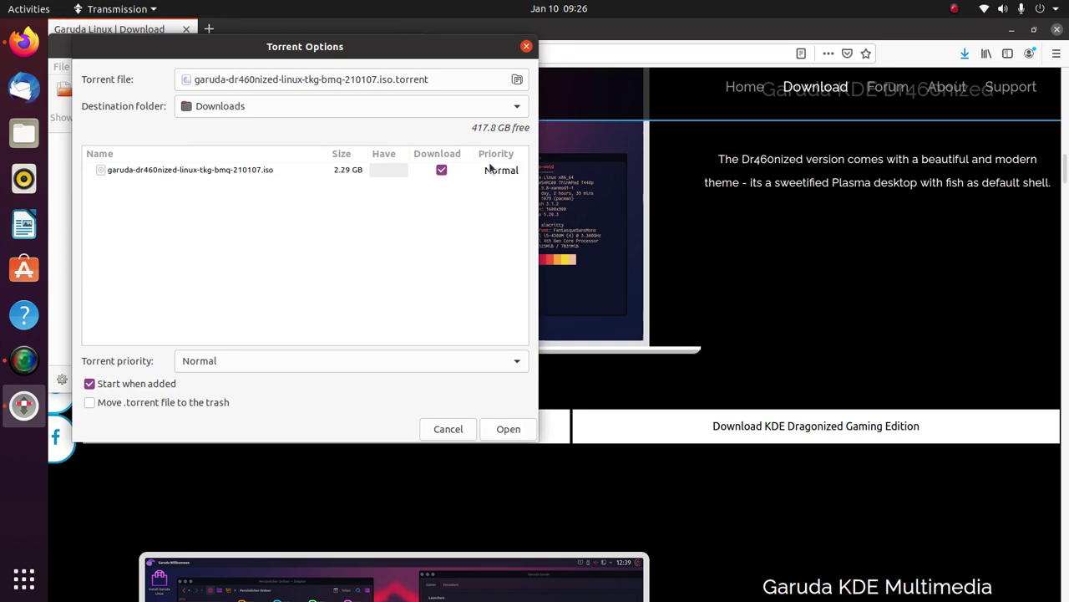
click(527, 46)
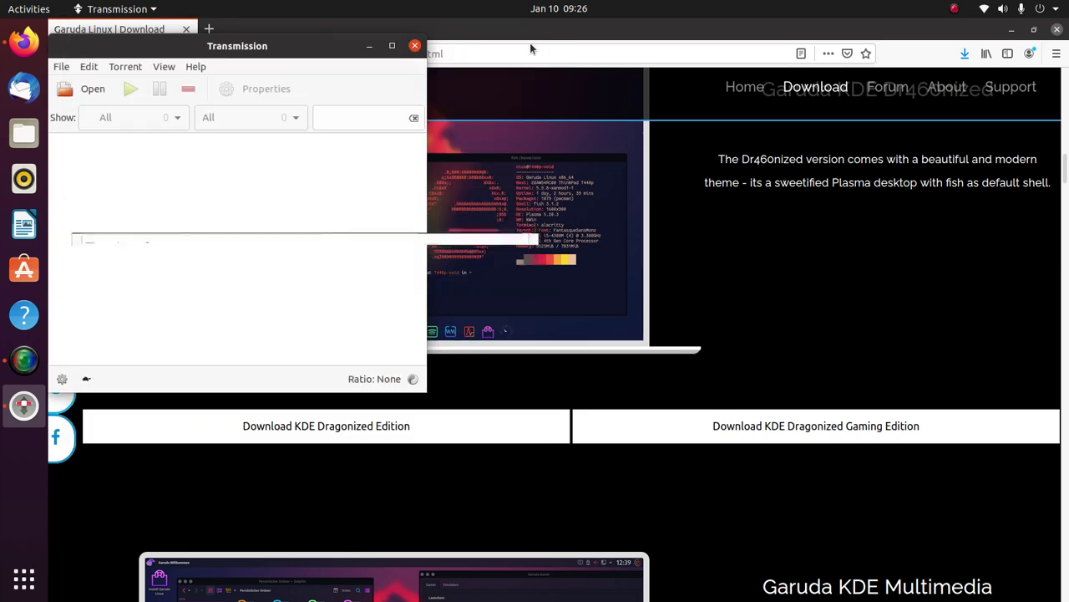
Step: Quit Transmission, cancel the SourceForge ISO save, then close the download tab and Firefox
click(414, 45)
mouse_move(305, 425)
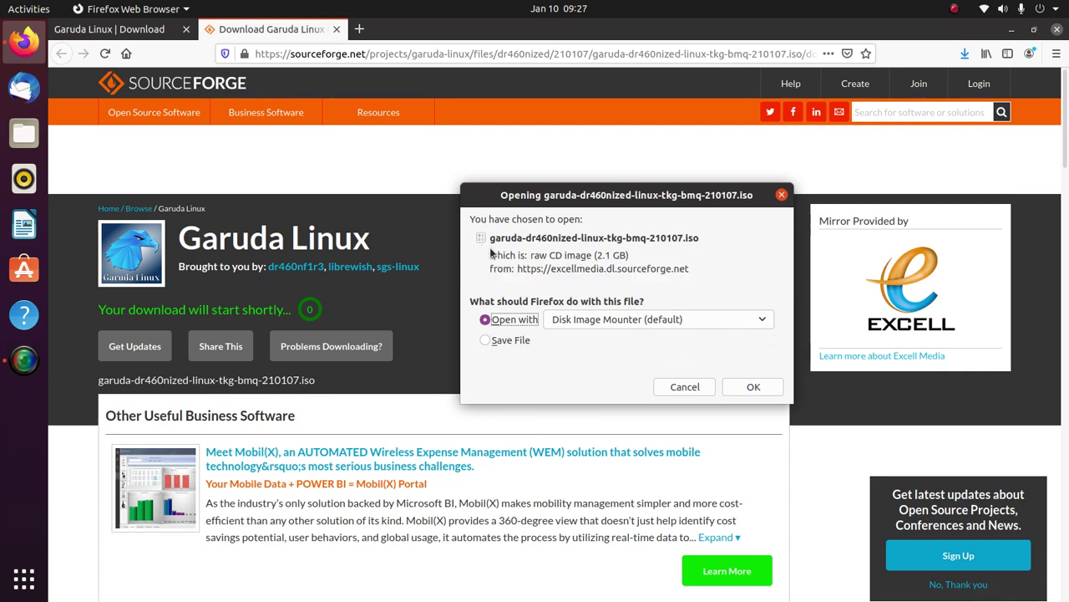
click(510, 342)
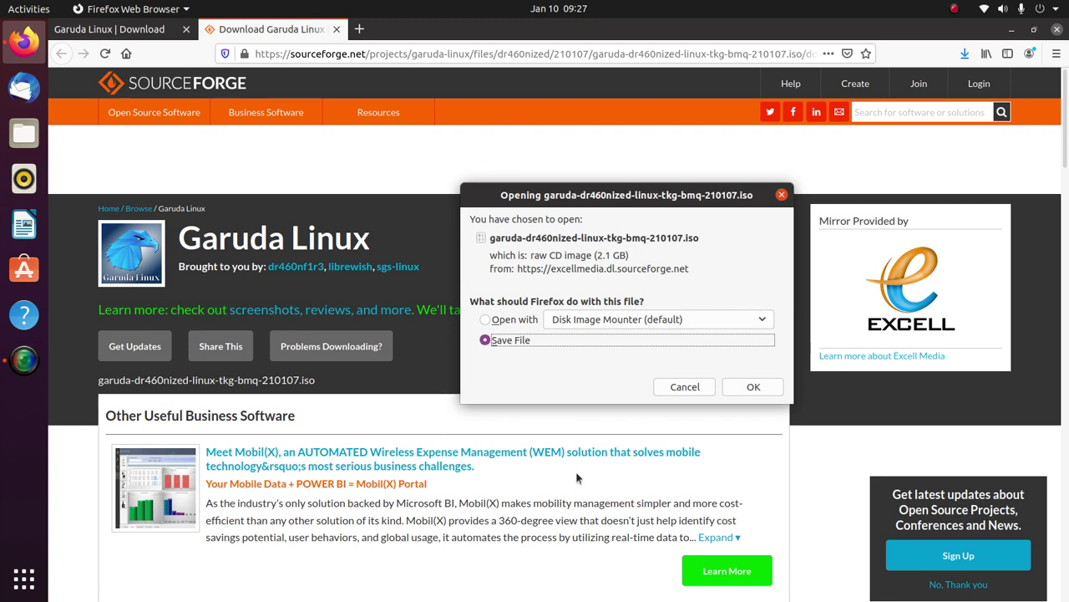
click(685, 387)
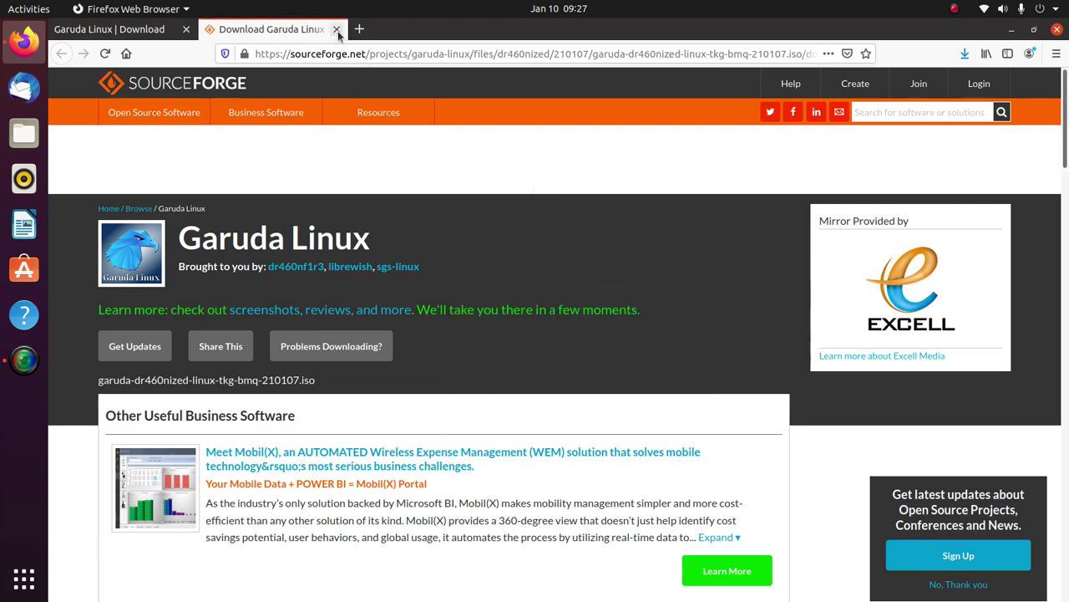
click(337, 29)
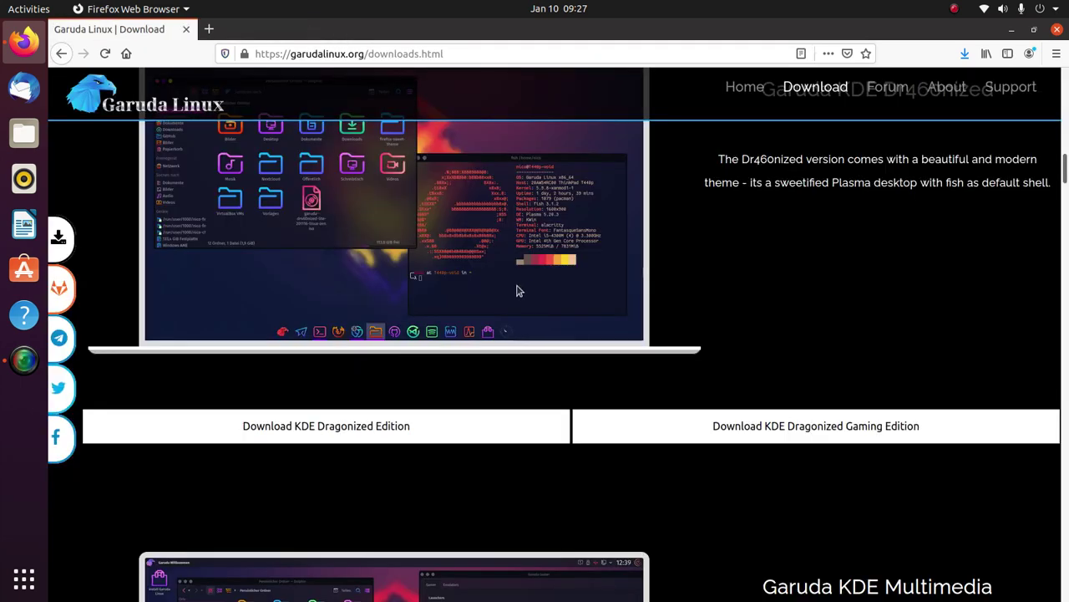
click(1056, 30)
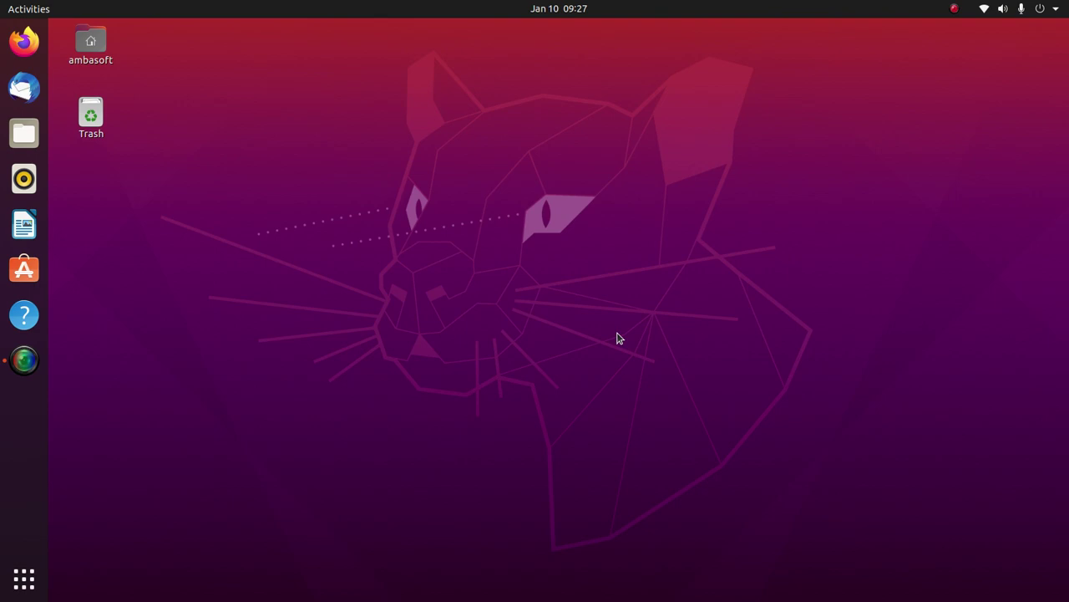
Step: Launch VirtualBox Manager from the application search with 'vir' and open its Machine menu
key(super)
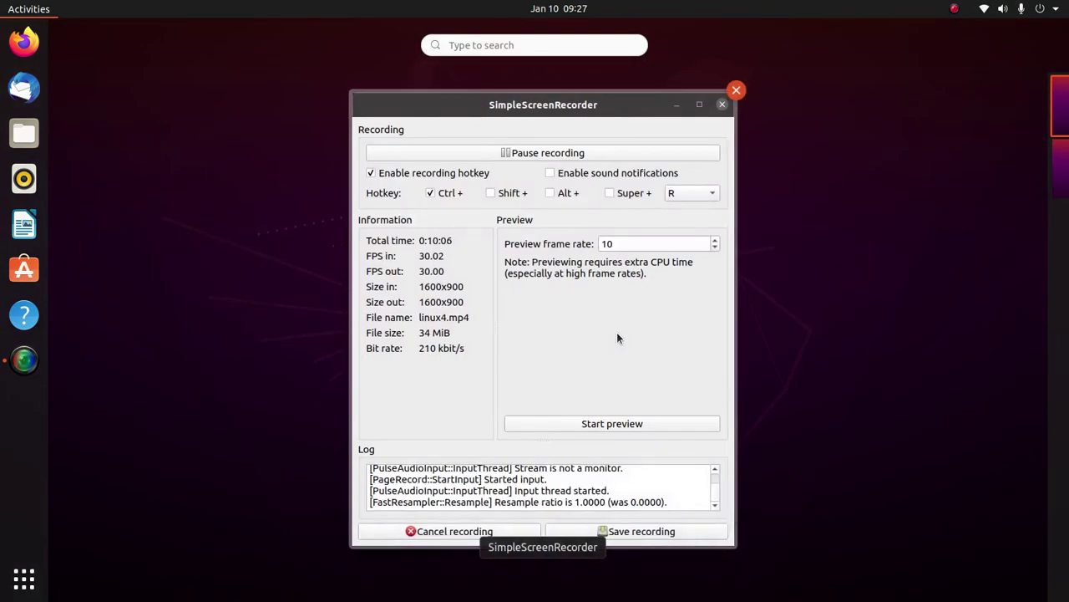
text(vir)
key(Return)
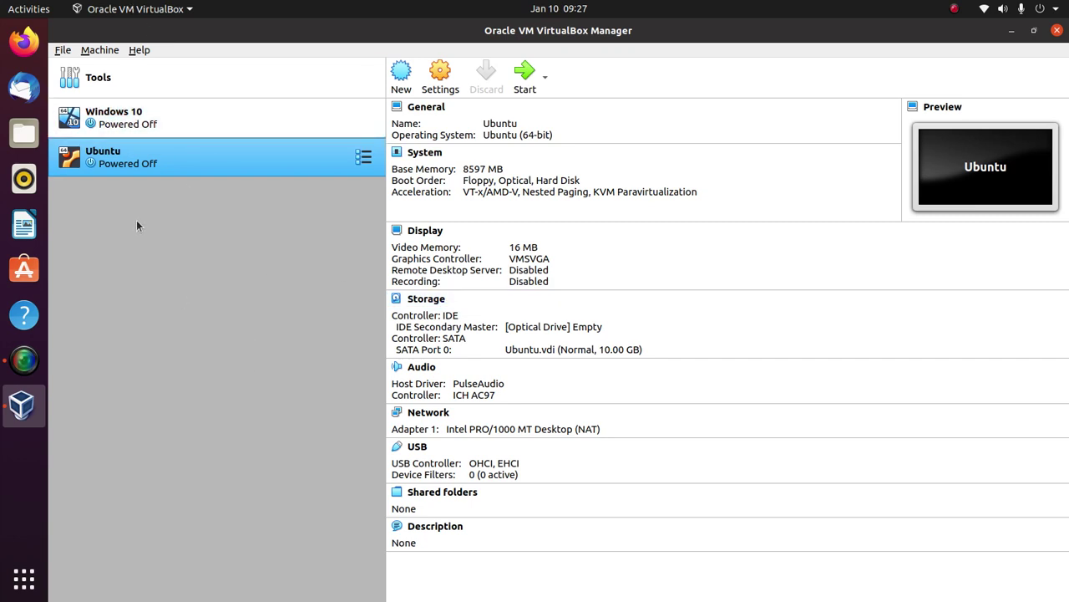
click(114, 51)
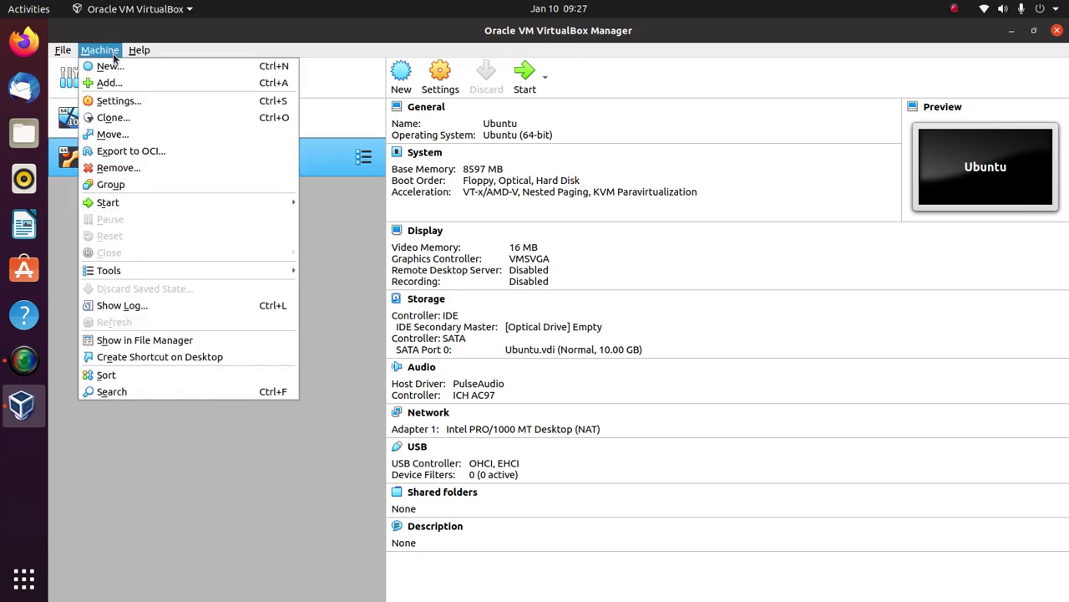
Step: Create a new VM named Garuda, type Linux, version Arch Linux (64-bit), and continue to memory size
click(117, 68)
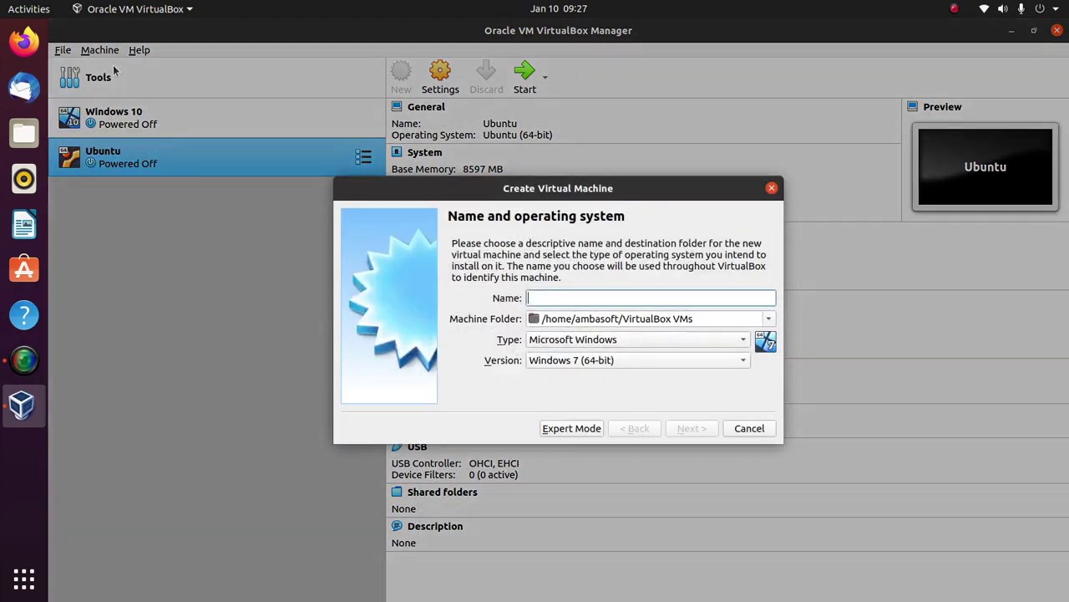
text(Garuda)
click(574, 341)
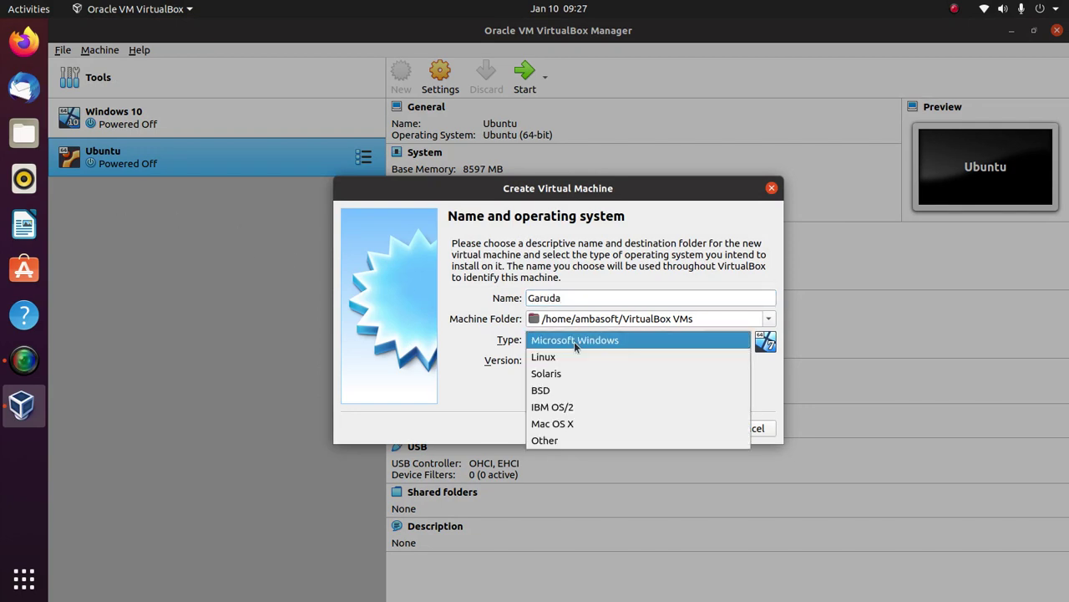
click(559, 358)
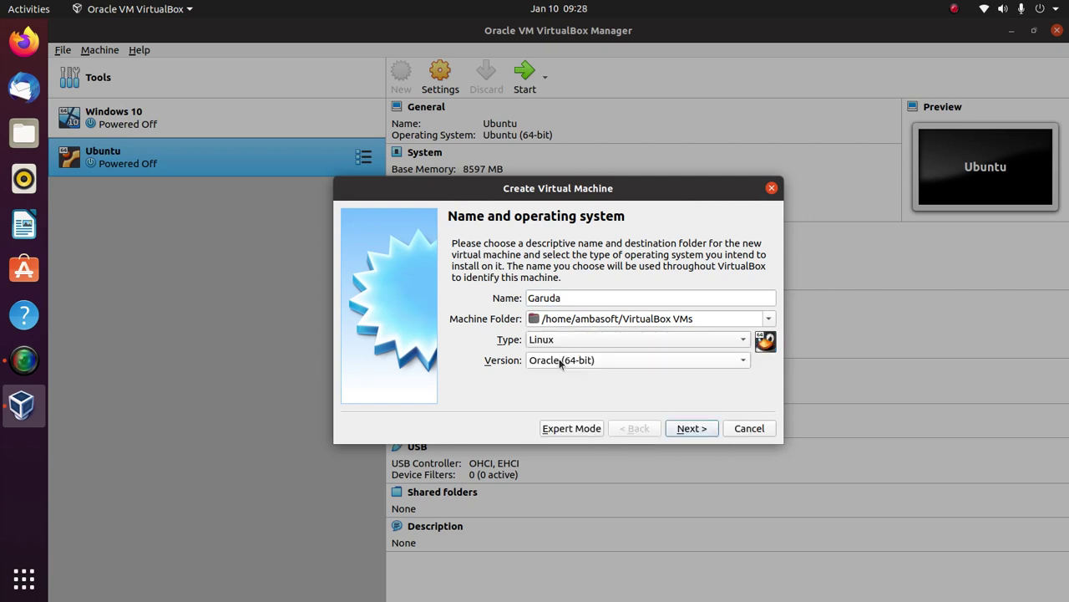
click(559, 363)
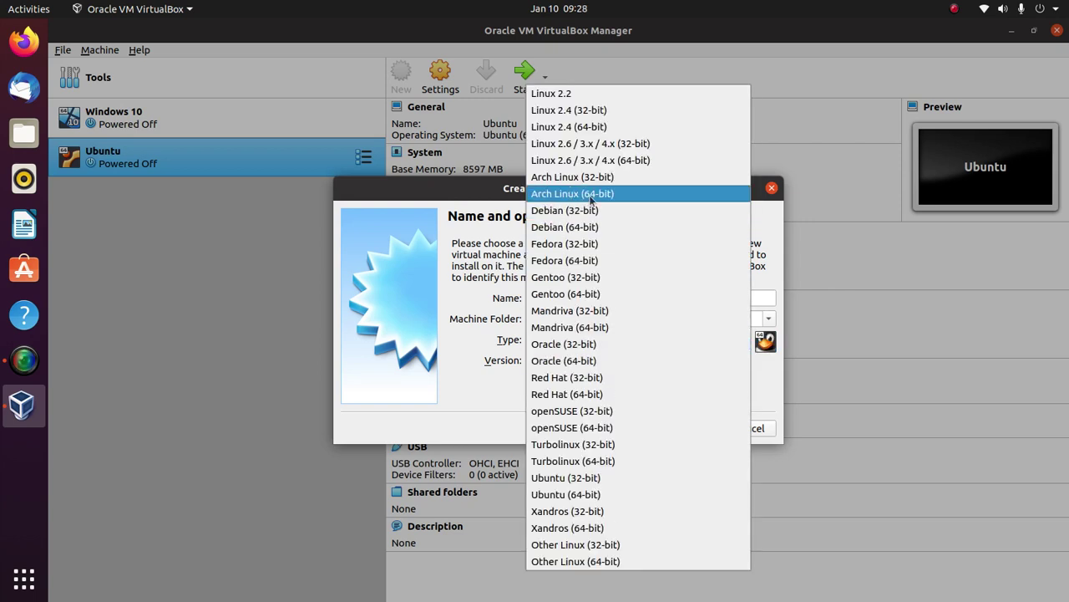
click(621, 192)
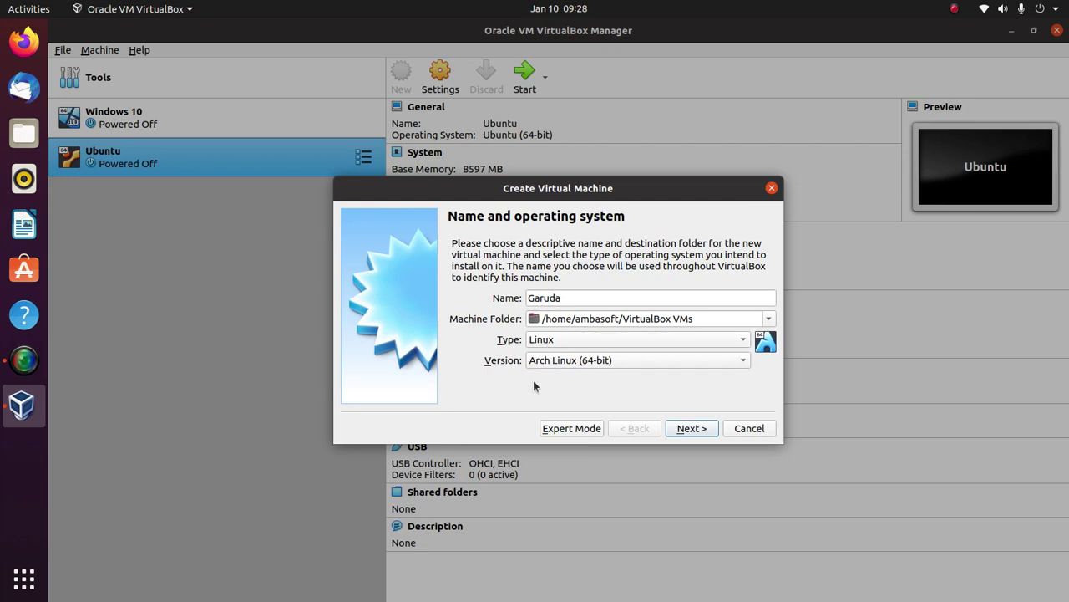
click(687, 429)
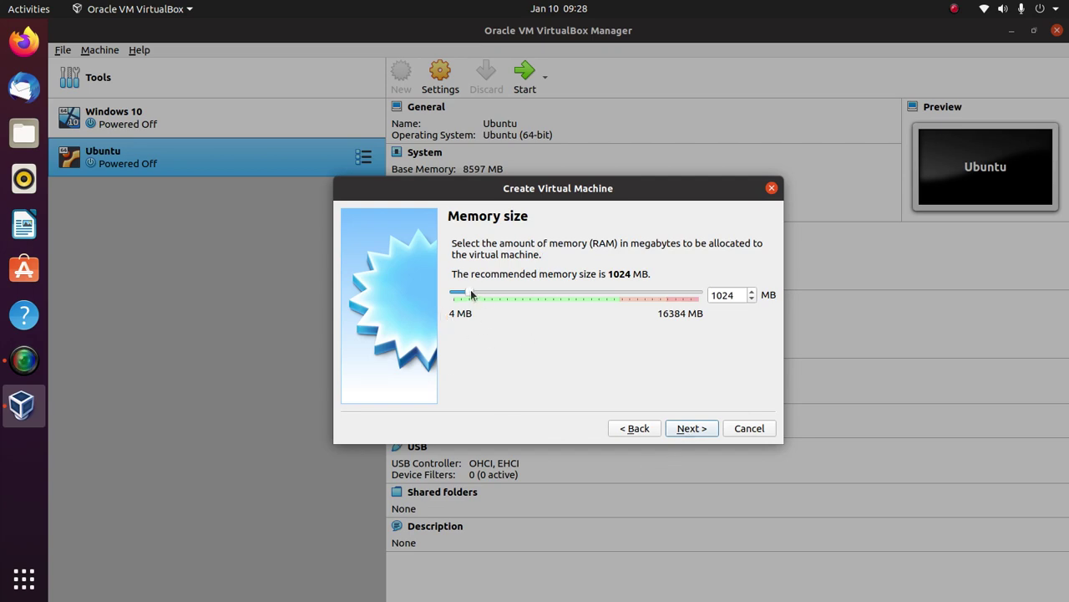
Step: Set the machine's memory to 8642 MB and advance to the Hard disk page
drag(471, 294, 584, 296)
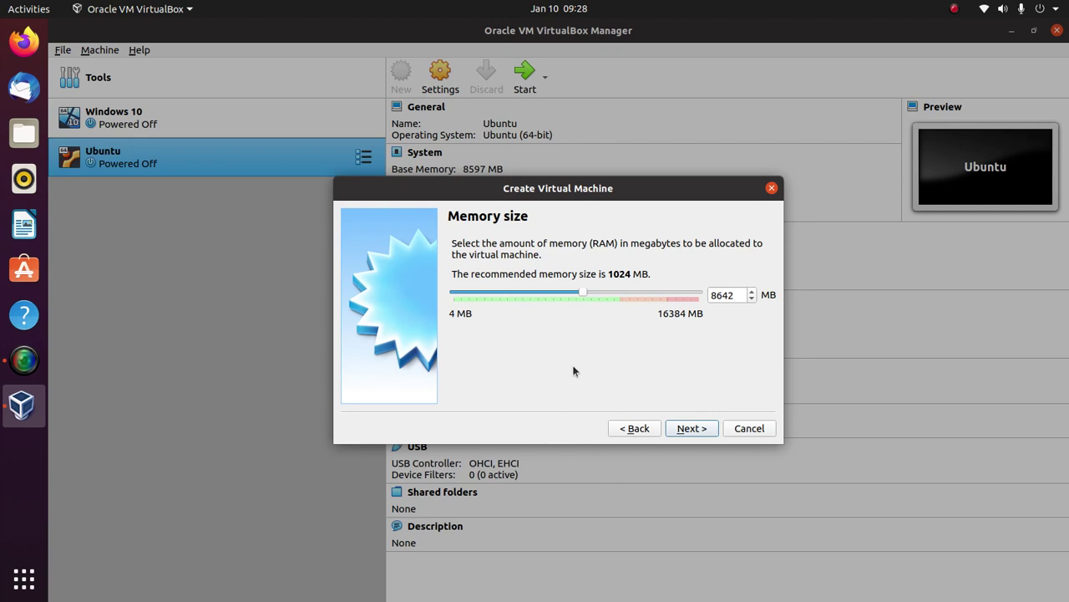
click(692, 427)
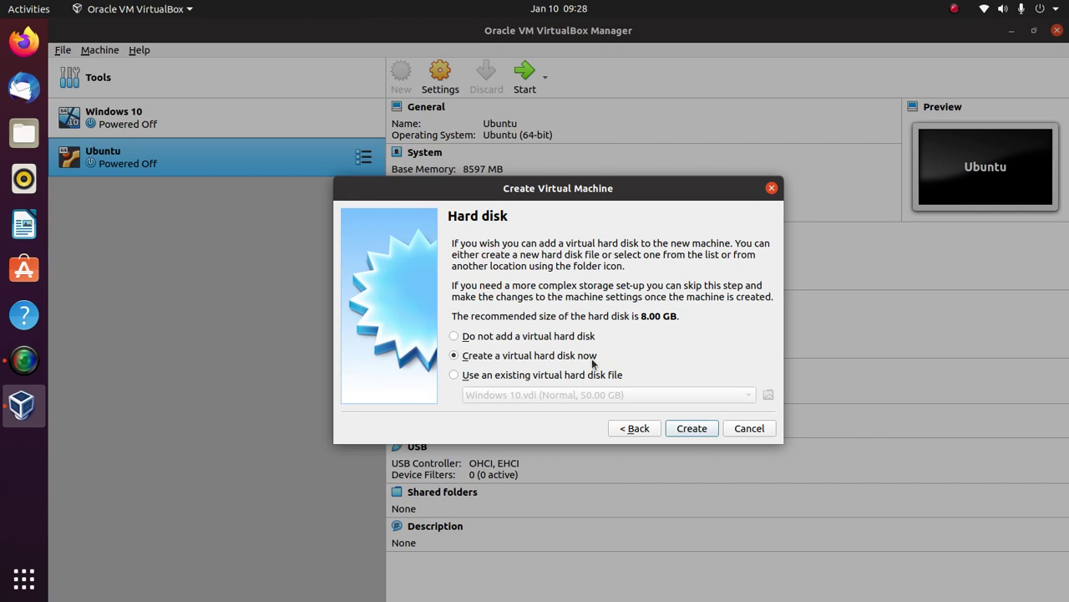
Step: Create a dynamically allocated 30.14 GB VDI disk, finishing the Garuda machine
click(683, 428)
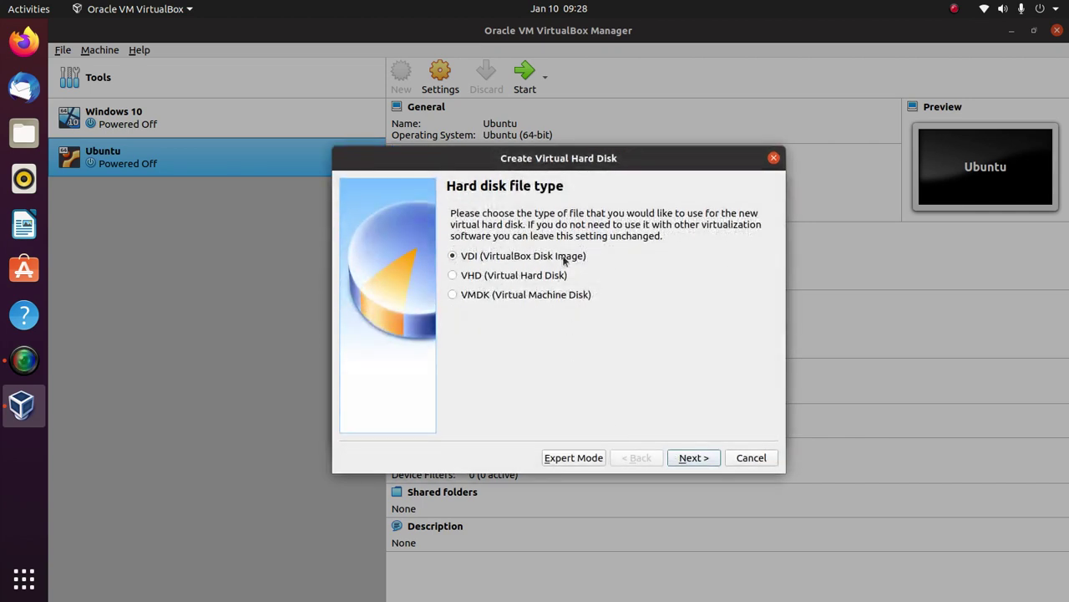
click(694, 459)
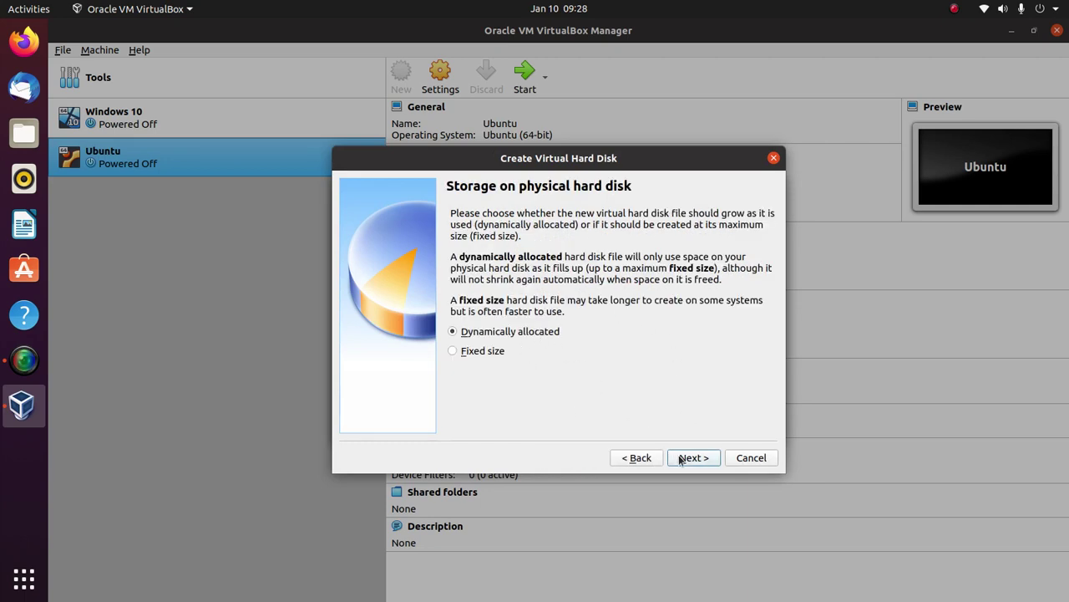
click(687, 458)
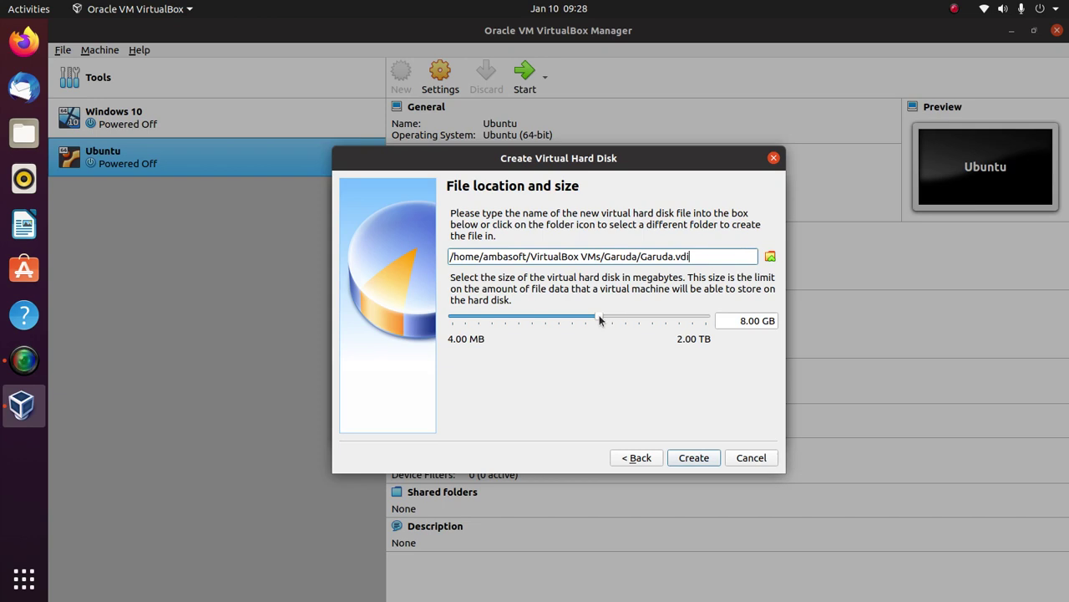
drag(601, 318, 625, 319)
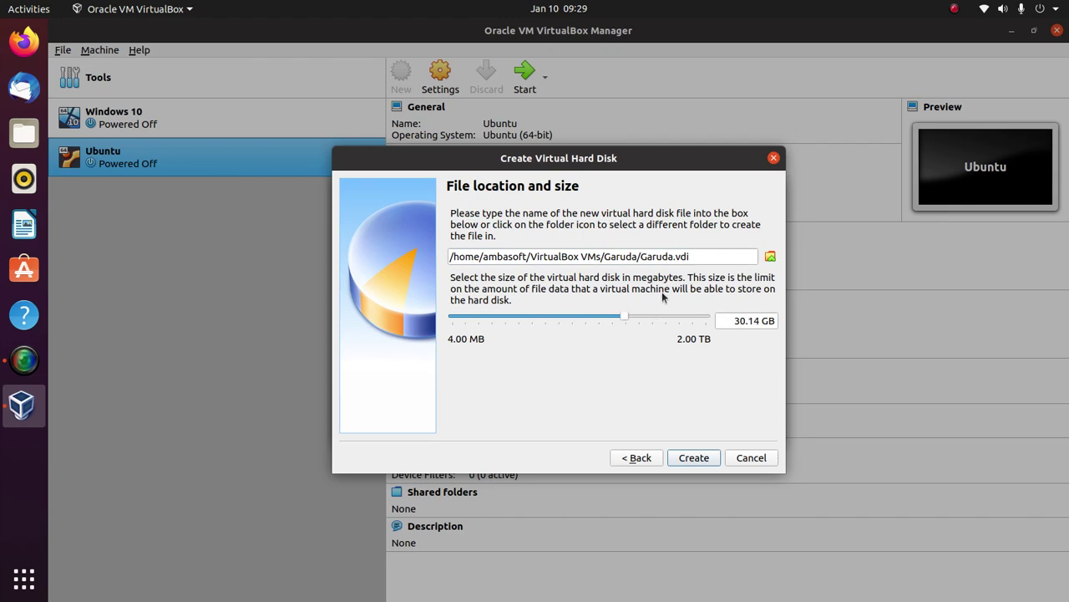
click(695, 254)
drag(696, 253, 435, 248)
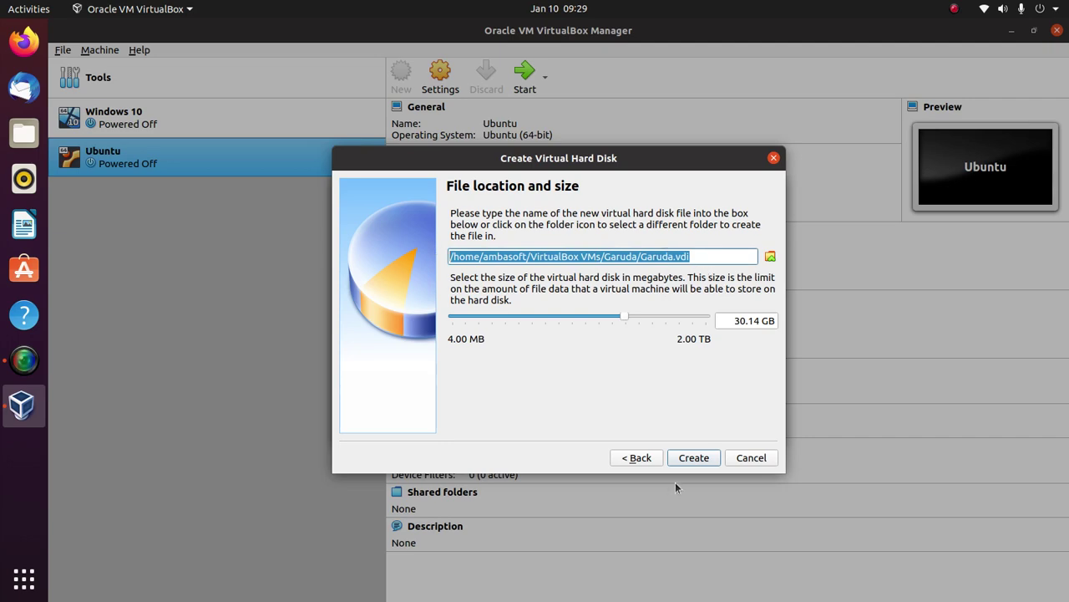
click(693, 458)
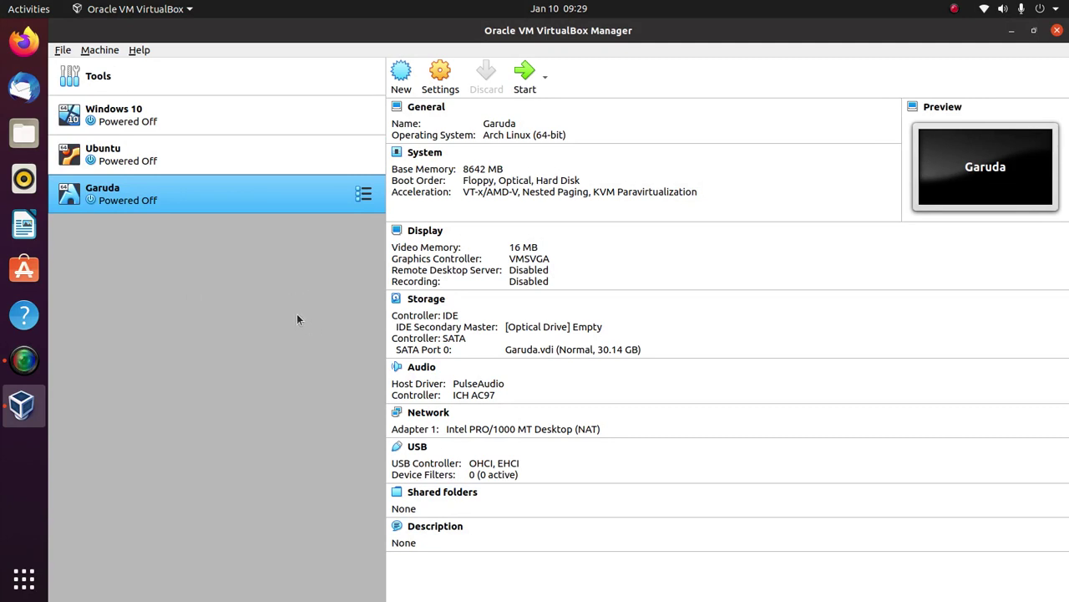
Step: Normal-start the Garuda machine with garuda-dr460nized-linux-tkg-bmq-210107.iso as its start-up disk
right_click(276, 194)
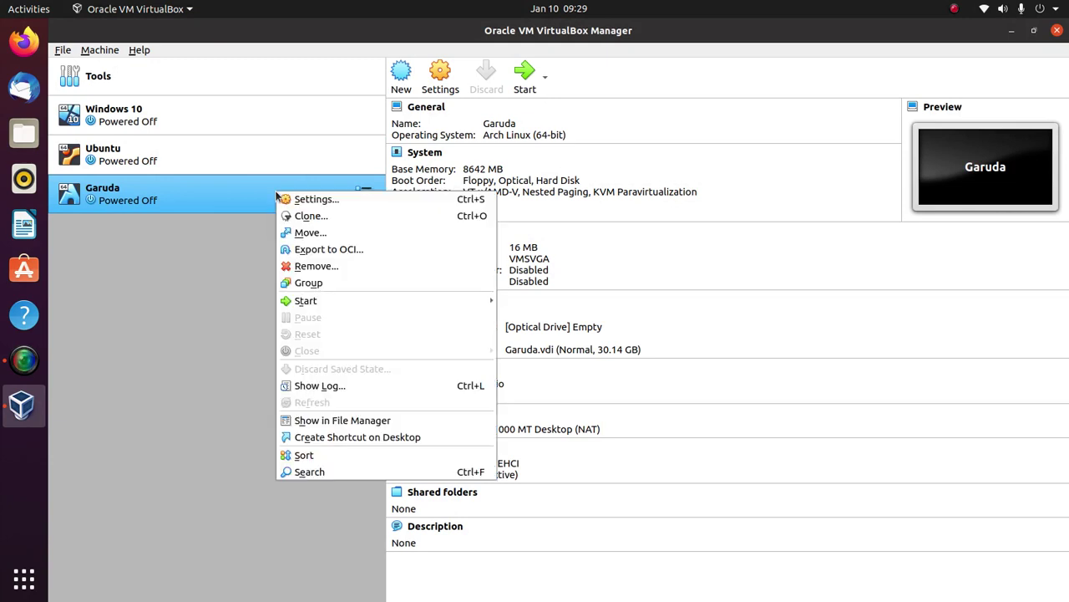
mouse_move(347, 302)
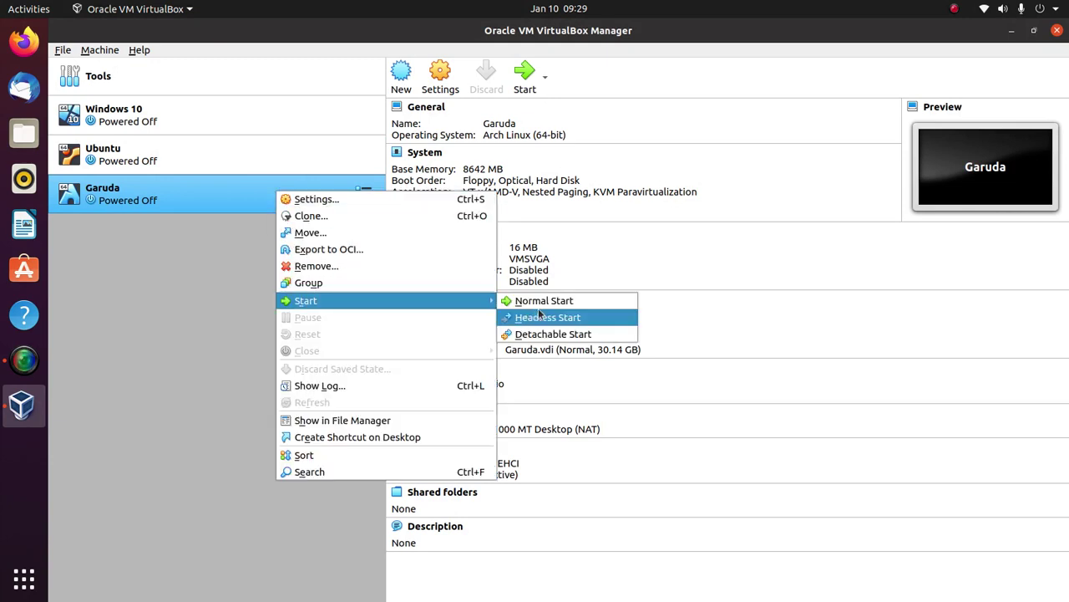
click(587, 300)
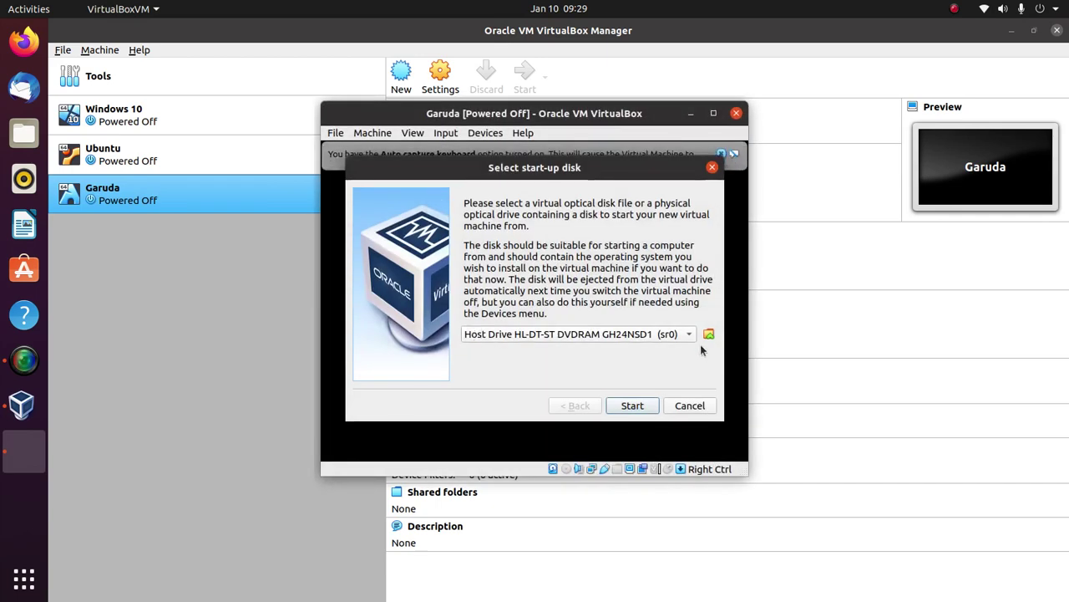
click(709, 334)
click(376, 241)
click(333, 184)
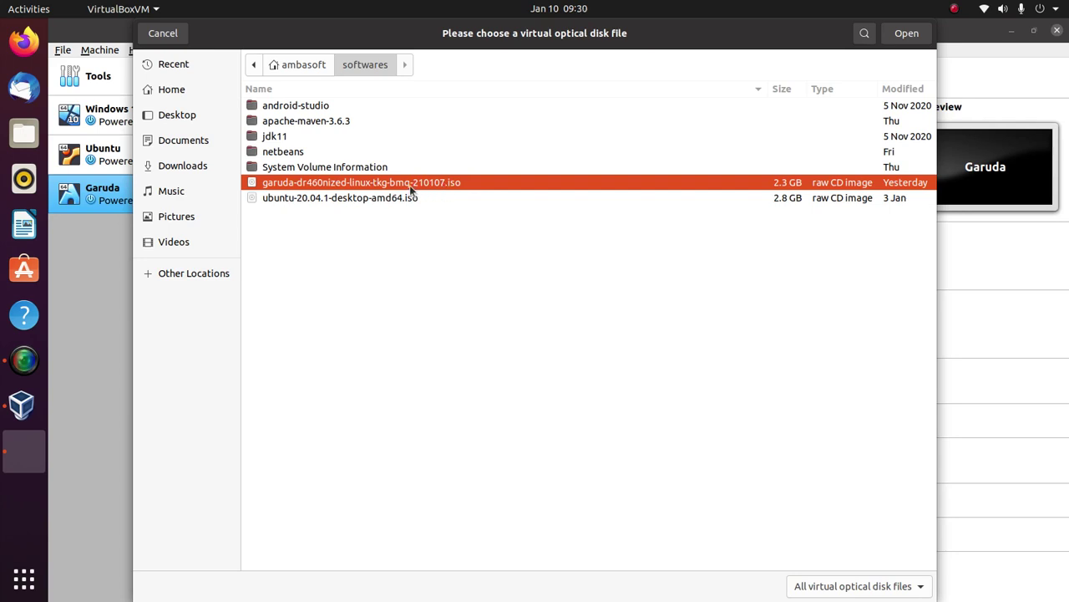
click(921, 37)
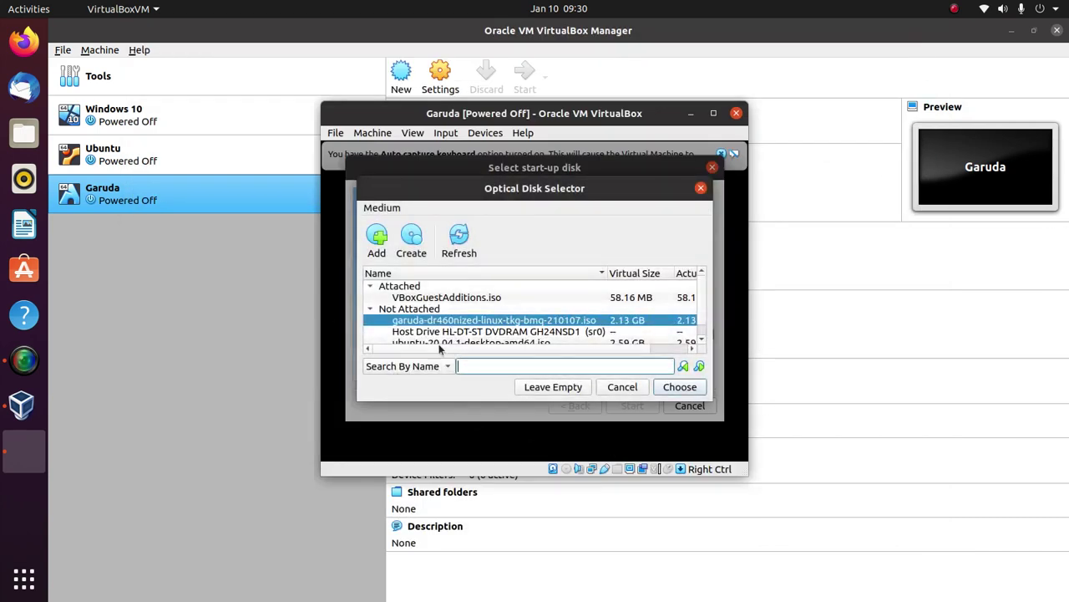
click(679, 357)
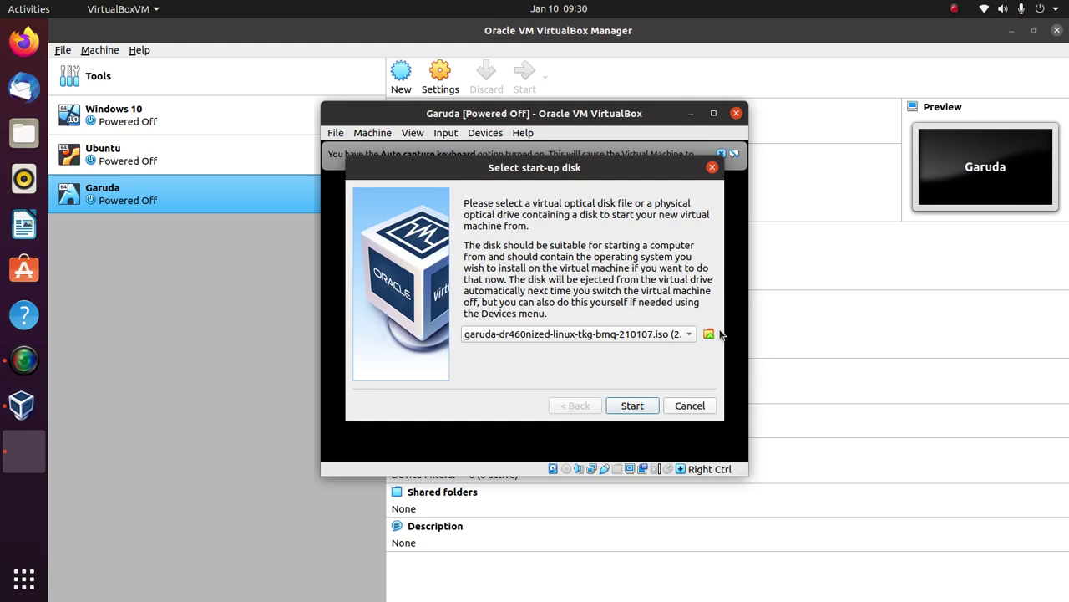
click(648, 406)
Step: Maximize the VM window and dismiss the mouse integration notice while Garuda boots
click(715, 113)
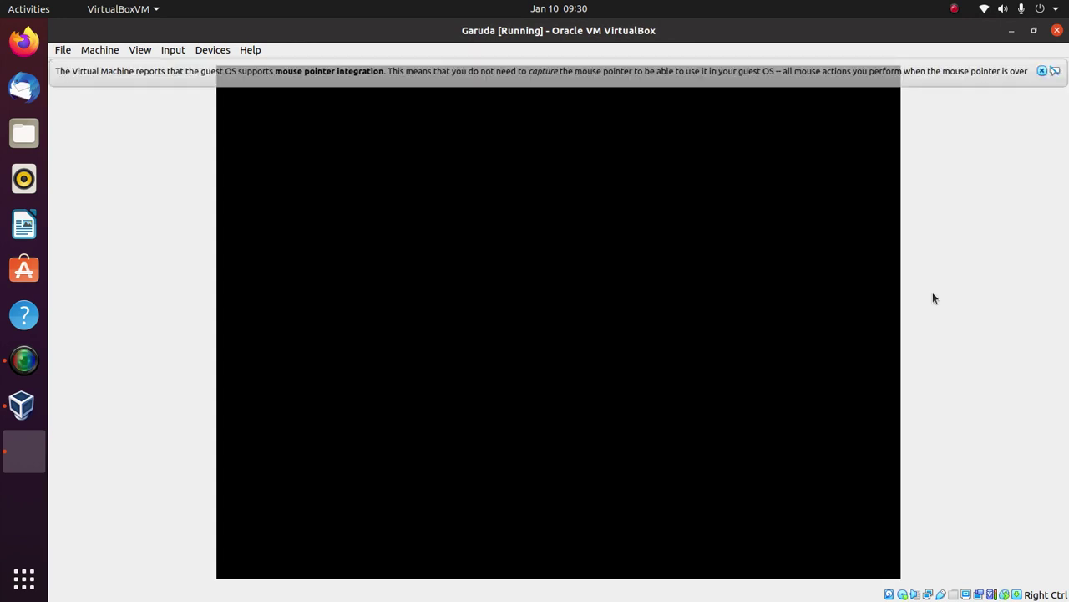
click(1042, 70)
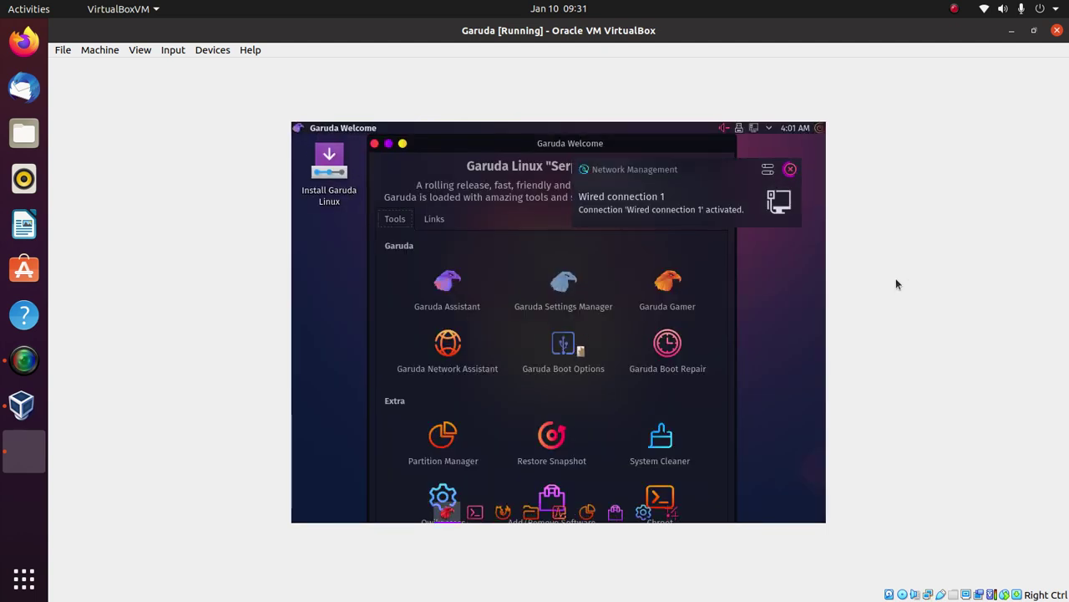
Step: Dismiss the wired-connection notice and Garuda Welcome, then select the Install Garuda Linux icon
click(791, 168)
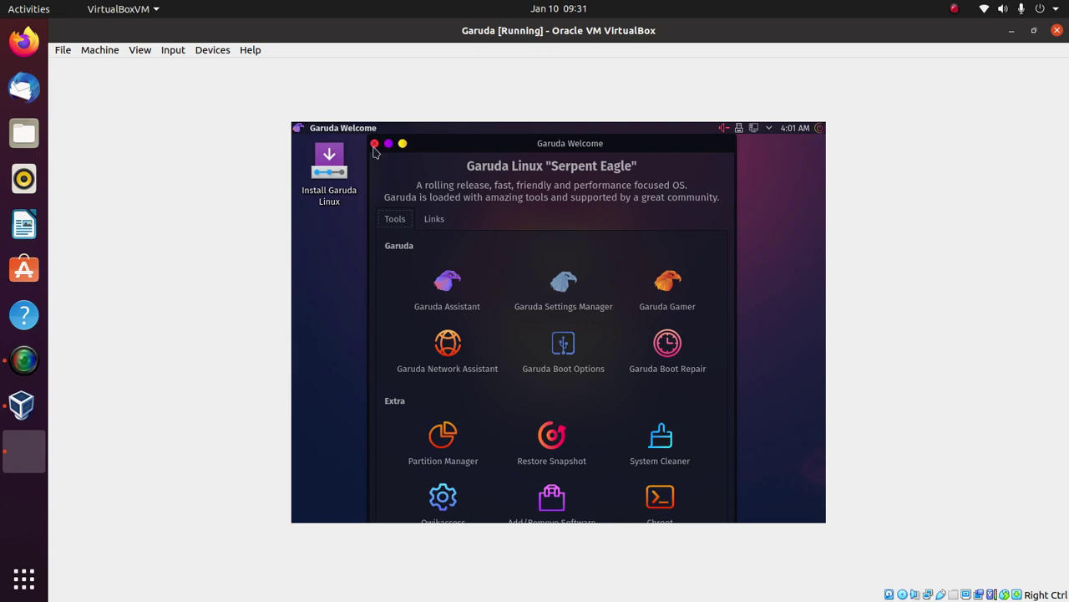
click(375, 144)
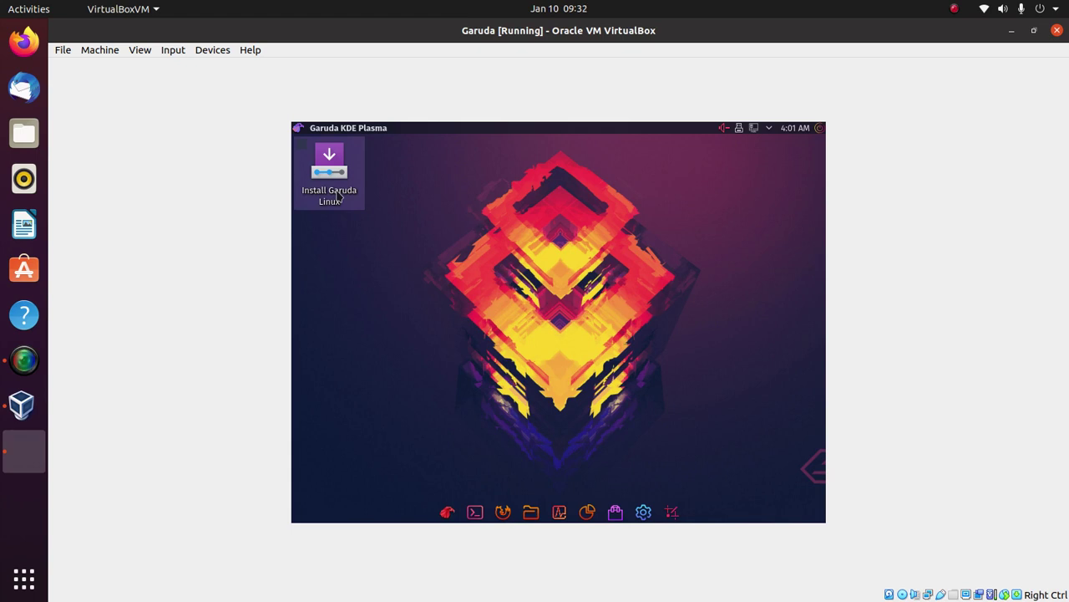
right_click(338, 196)
click(321, 195)
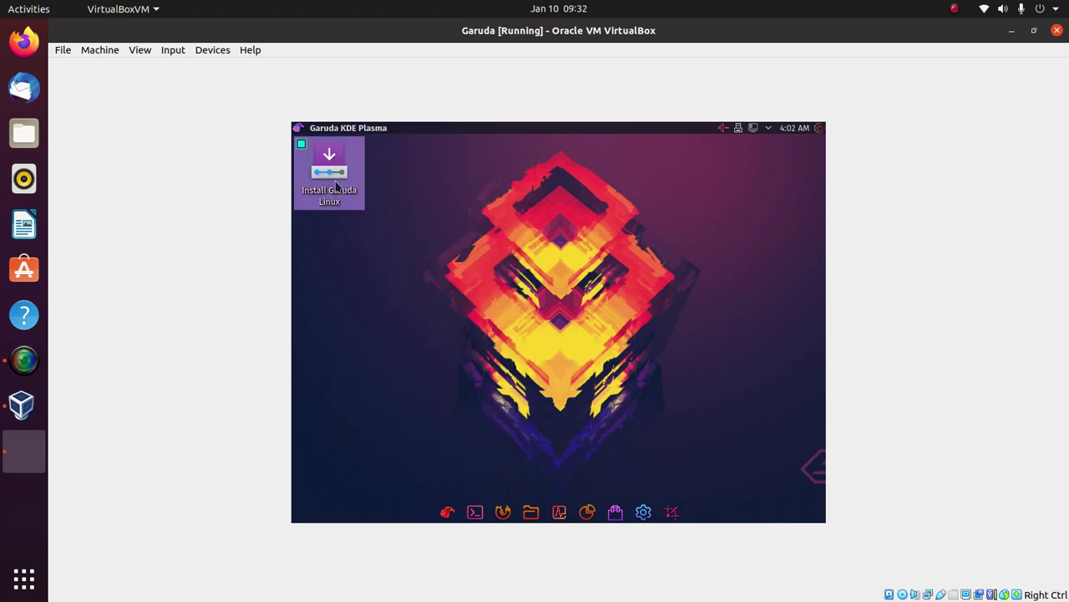
Step: Launch the Garuda installer and keep American English as the installer language
double_click(354, 200)
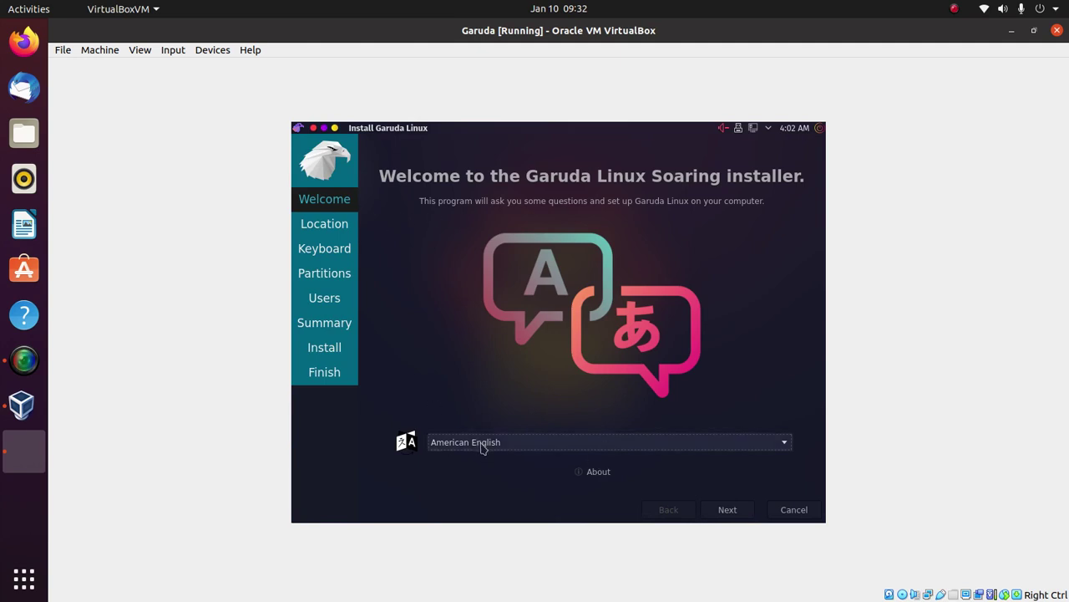
click(683, 441)
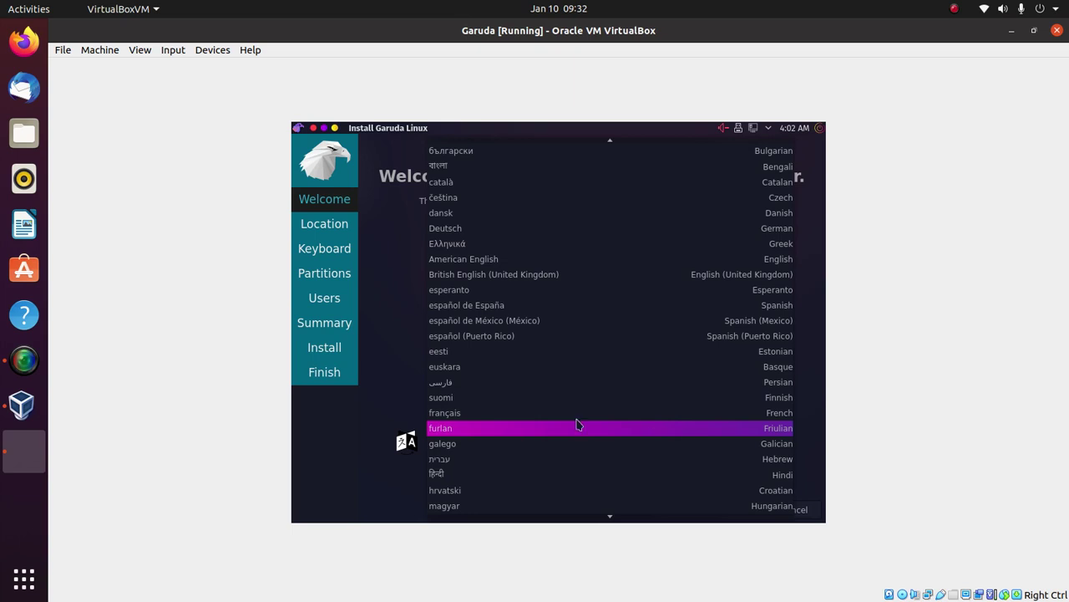
click(395, 378)
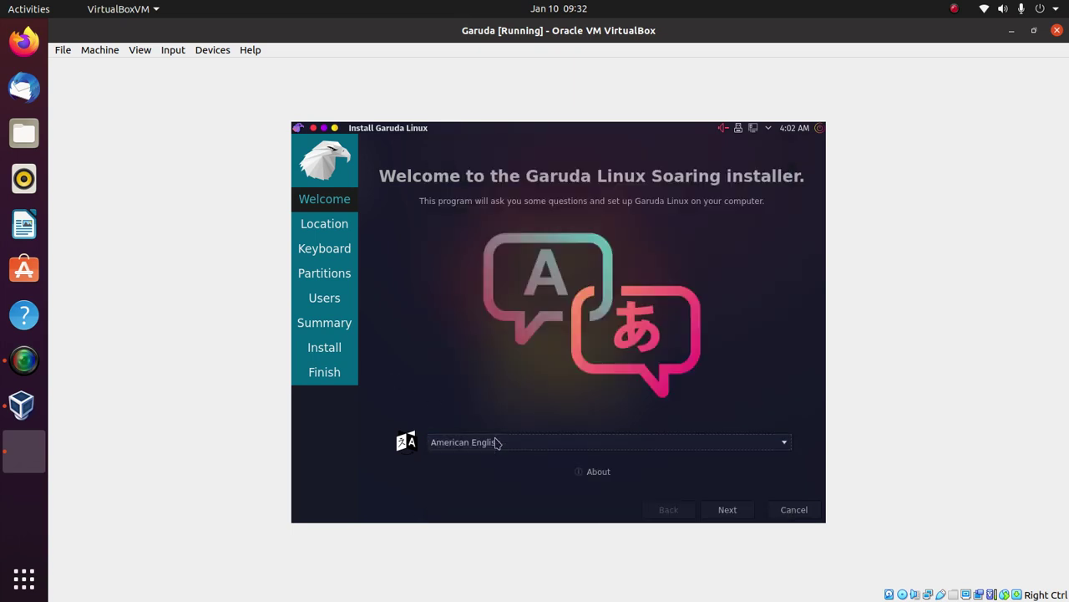
click(727, 511)
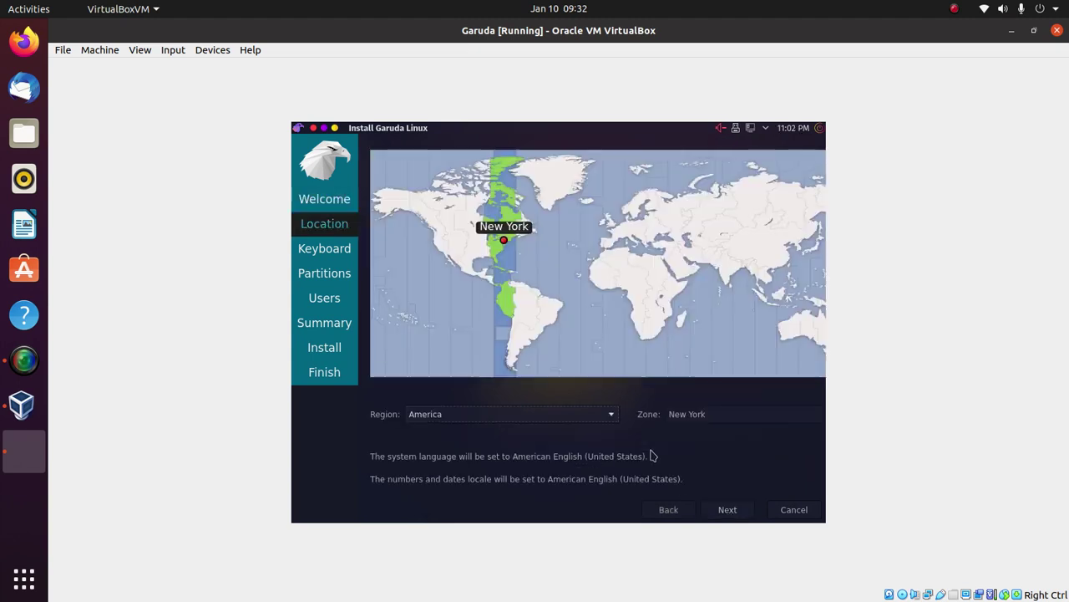
Step: Set the time zone to Asia/Kolkata on the map and continue to keyboard setup
click(728, 274)
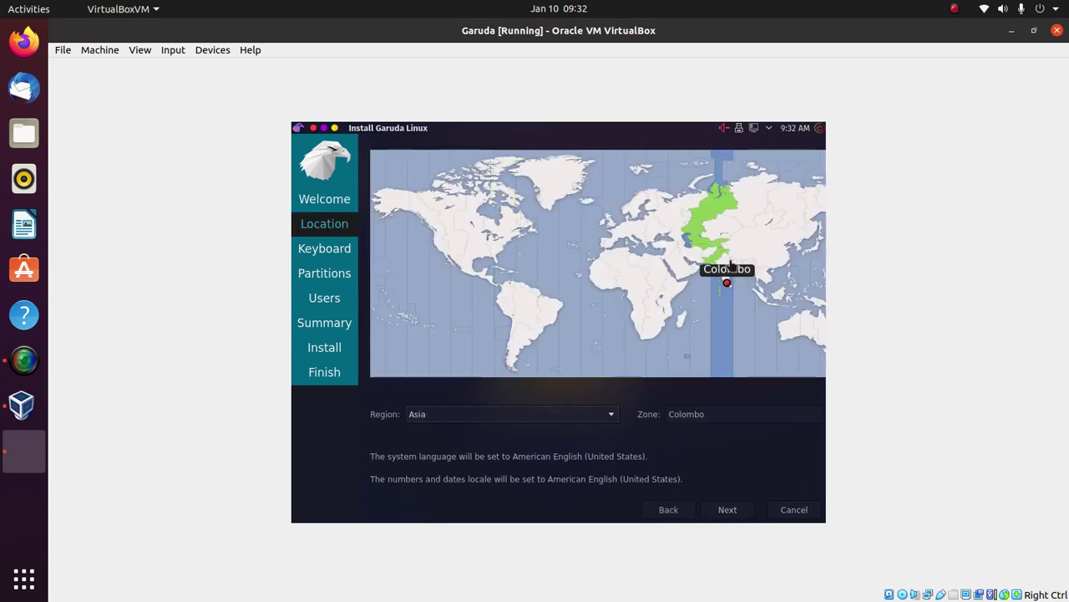
click(732, 264)
click(726, 268)
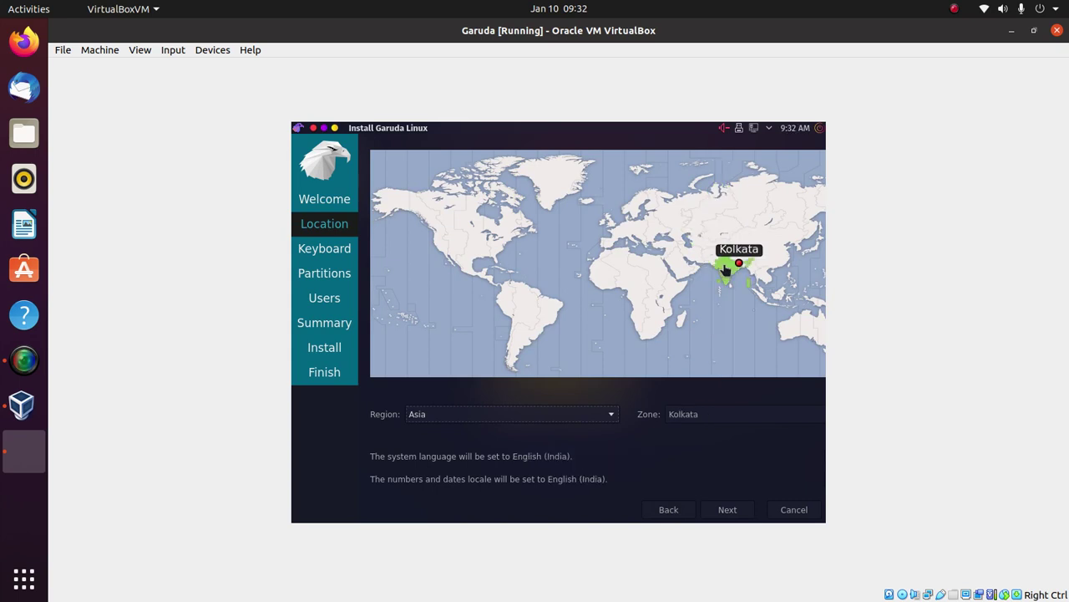
click(724, 510)
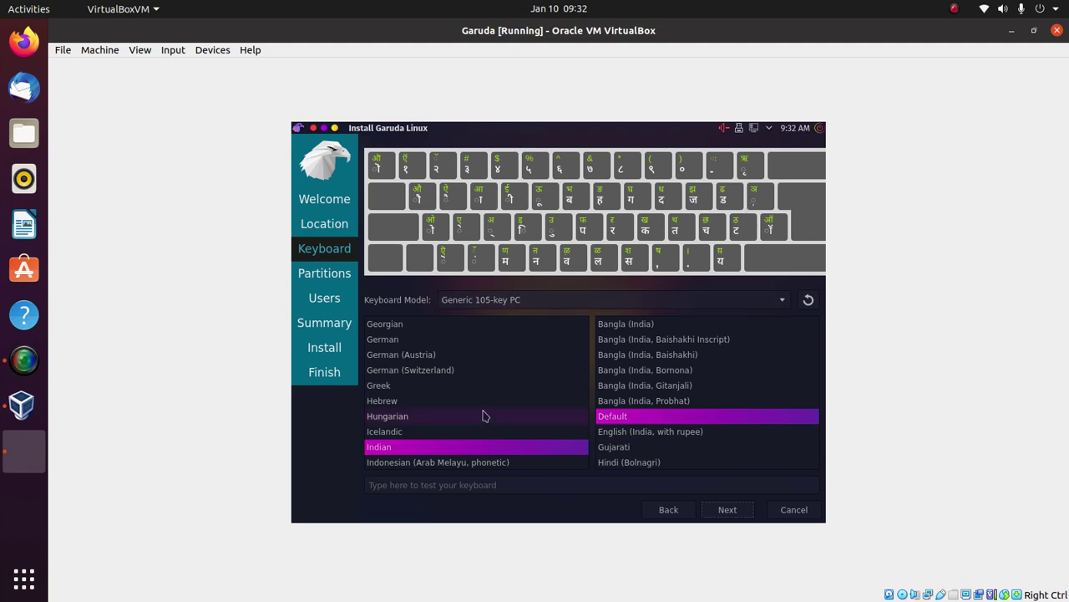
Step: Choose the English (US) keyboard layout with Default variant and continue to Partitions
click(639, 433)
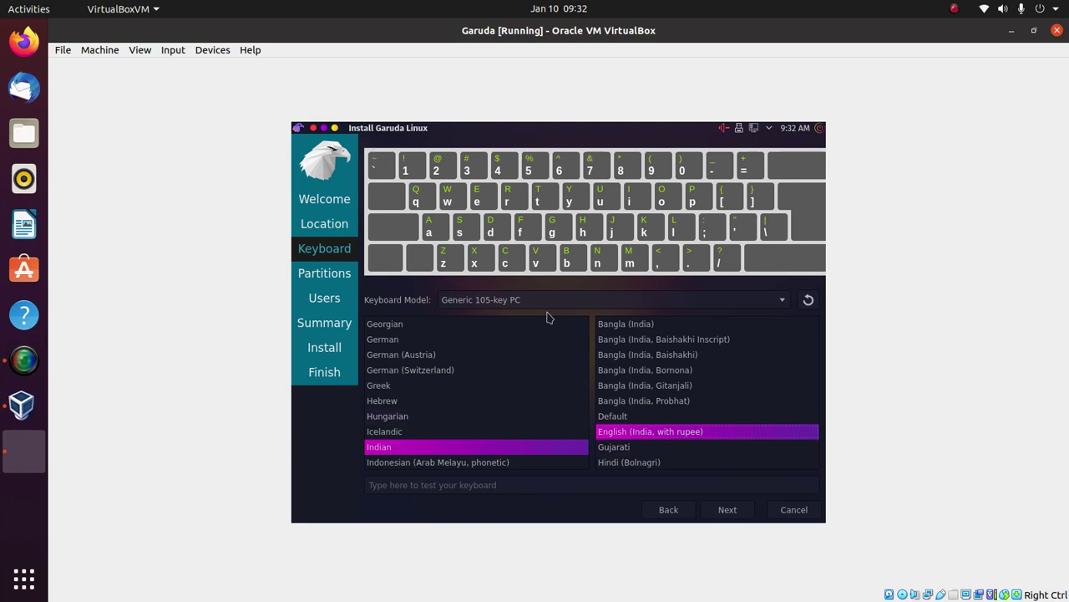
scroll(499, 385, up, 13)
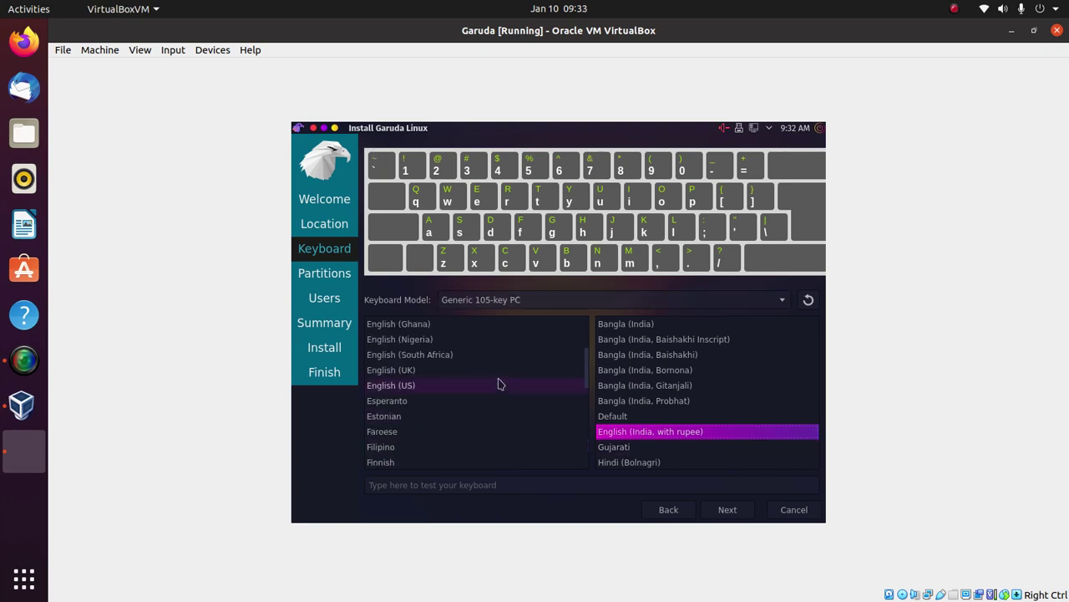
scroll(499, 384, down, 7)
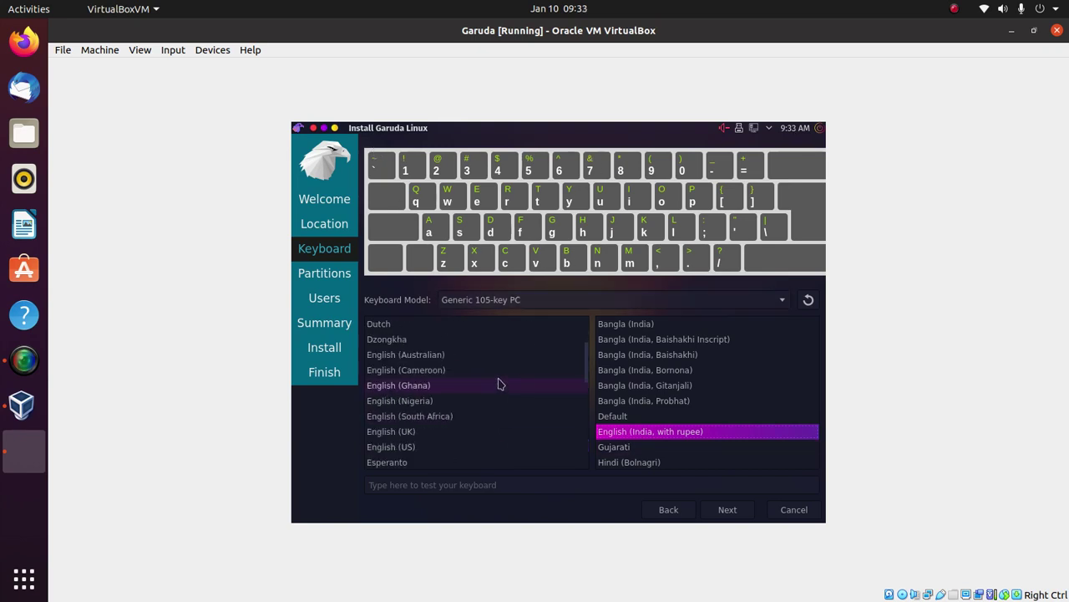
click(410, 448)
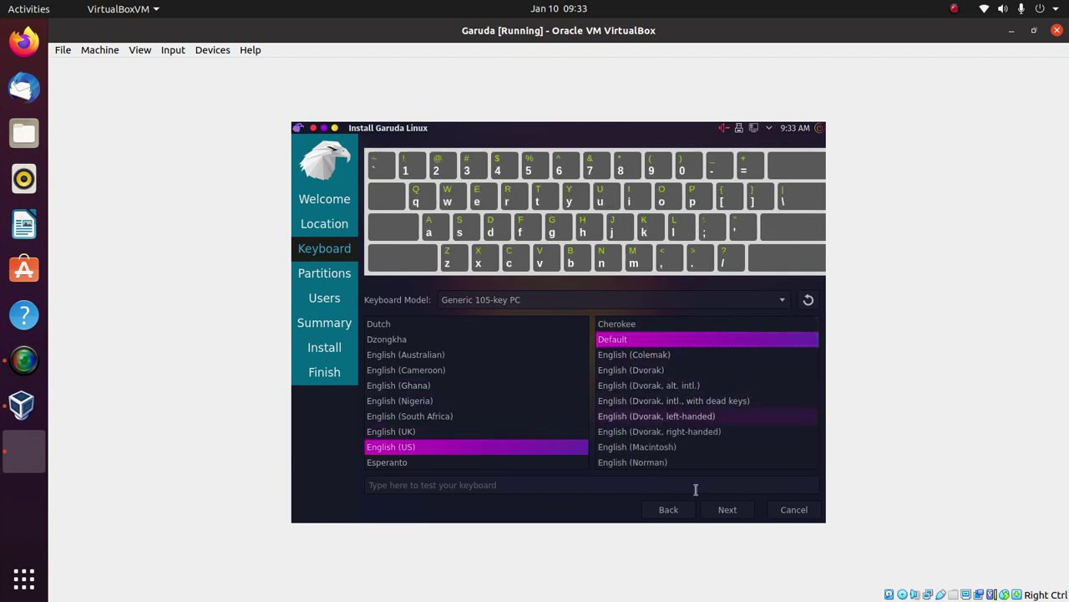
click(727, 510)
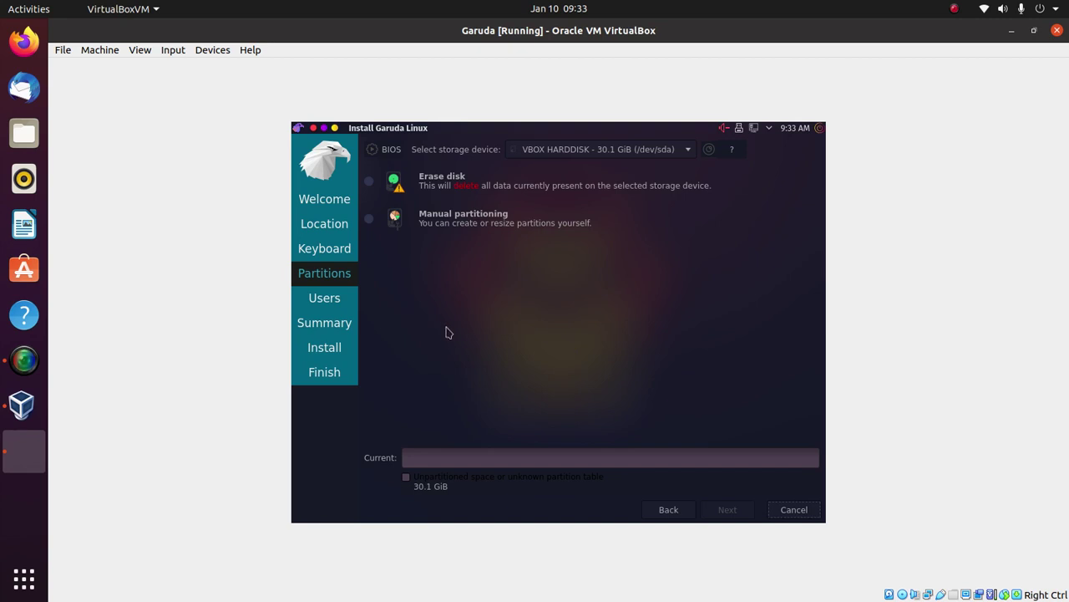
Step: Select Erase disk to wipe the 30.1 GiB VBOX HARDDISK for installation
click(398, 186)
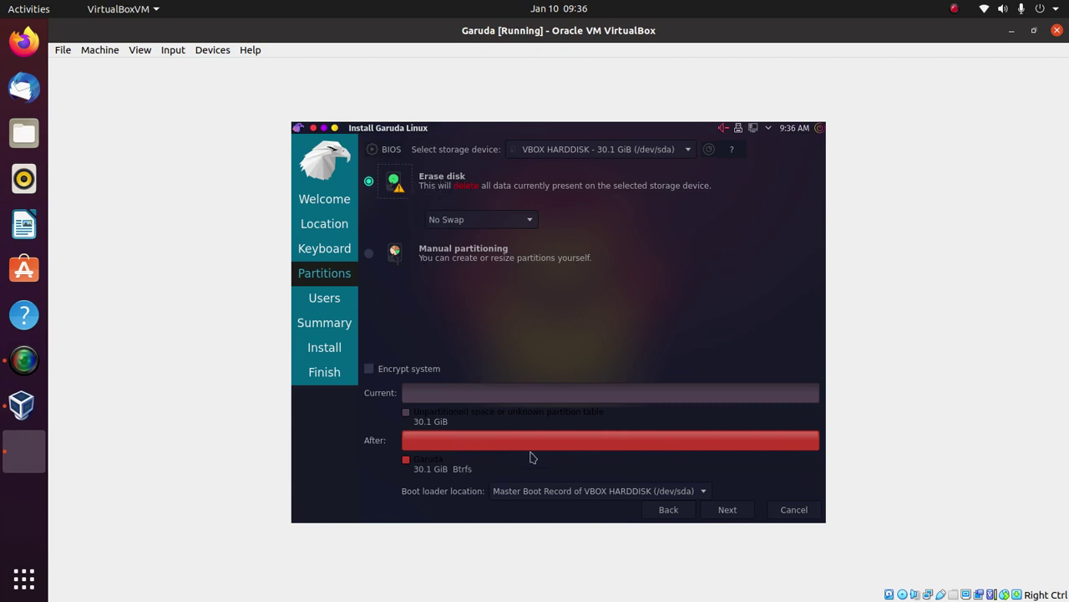
Step: Enter the user's name and change the computer name to end in -garuda
click(727, 511)
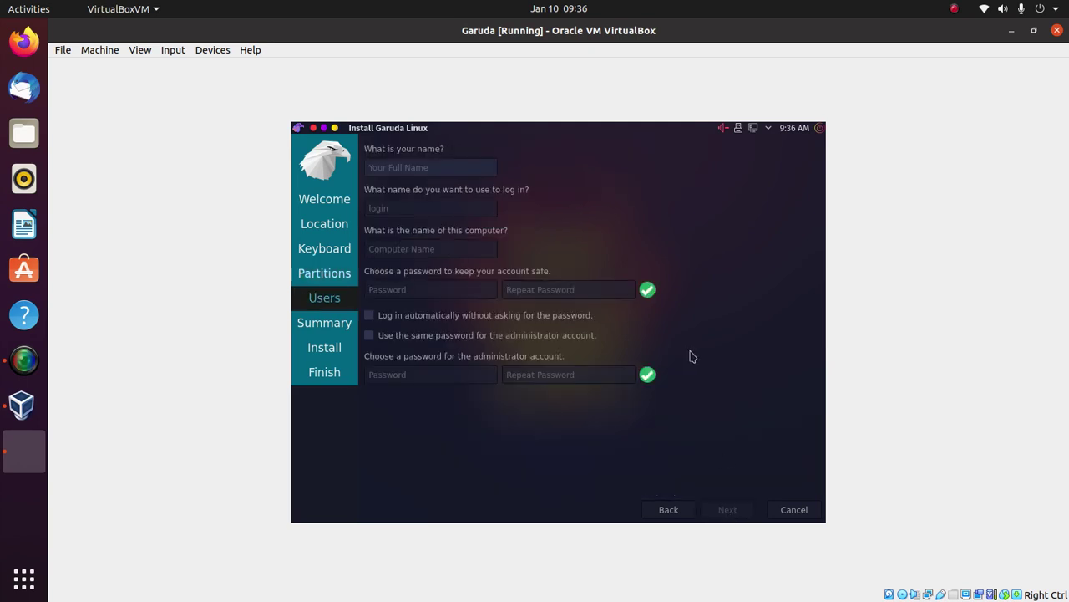
text(ambasoft)
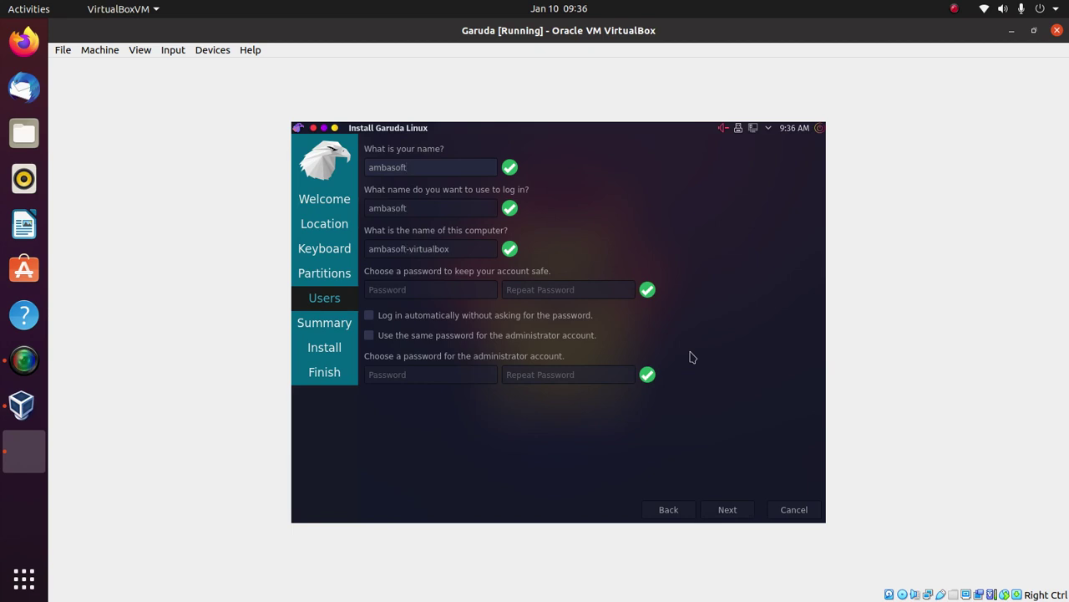
key(Tab)
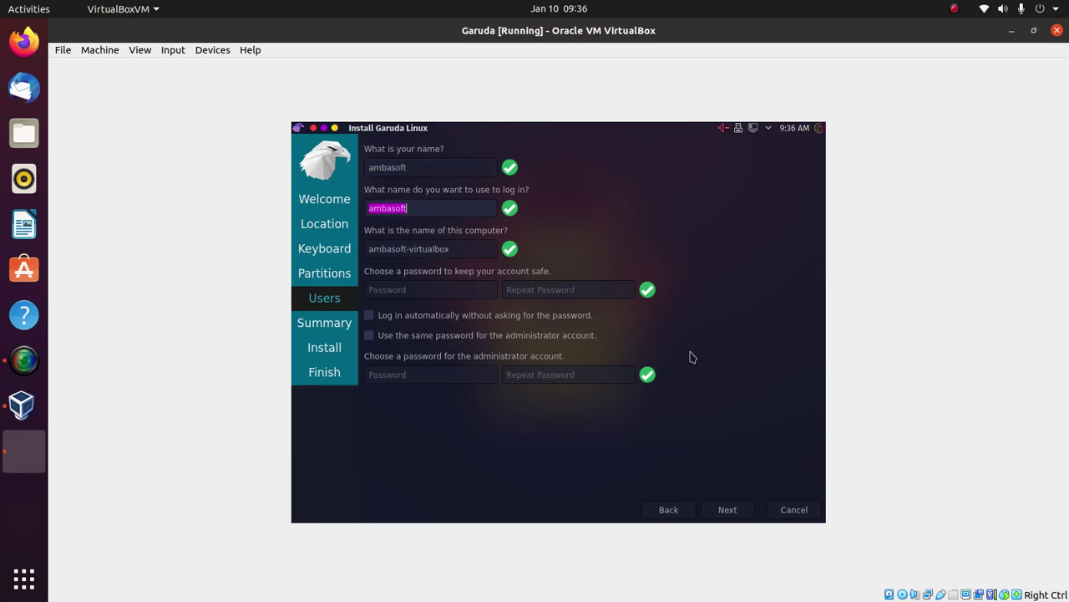
key(Tab)
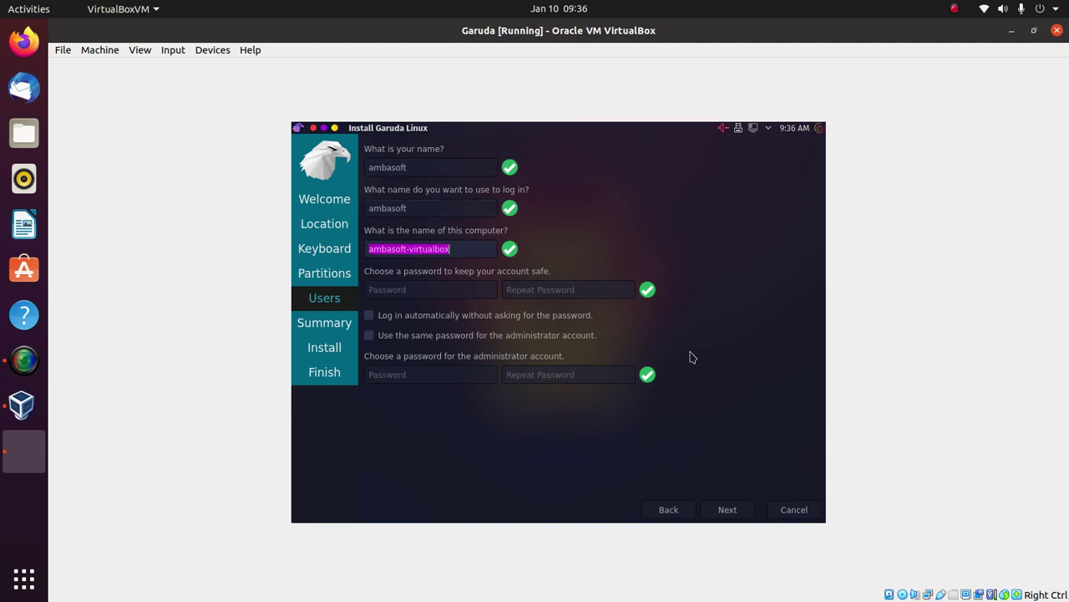
key(End)
key(BackSpace)
key(BackSpace)
key(BackSpace)
key(BackSpace)
key(BackSpace)
key(BackSpace)
key(BackSpace)
key(BackSpace)
key(BackSpace)
key(BackSpace)
key(BackSpace)
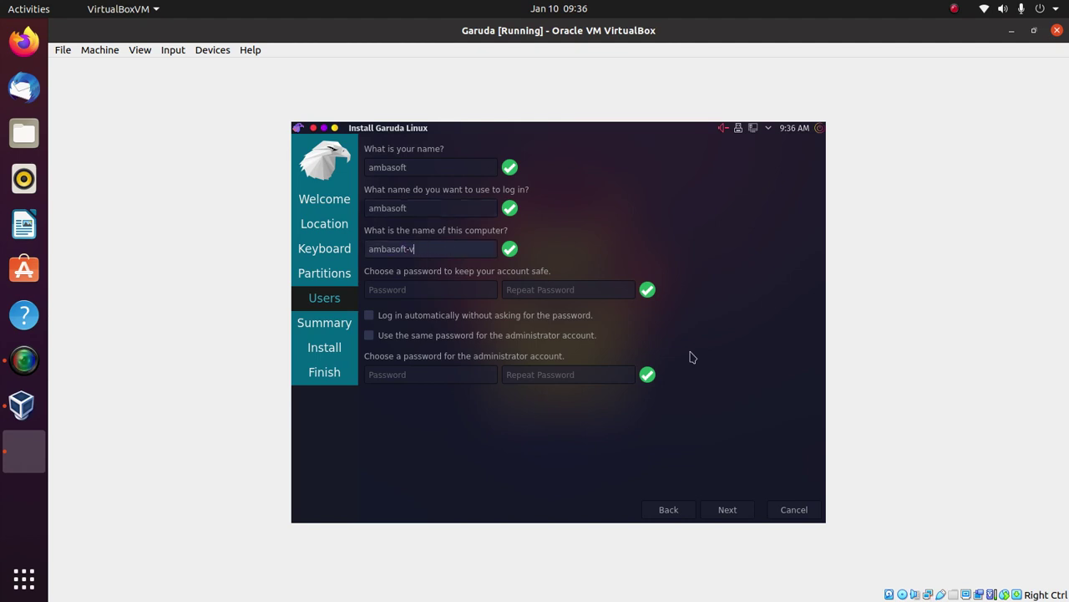
text(-garuda)
Step: Set and confirm the account password, reuse it for the administrator, and reach Summary
key(Tab)
text(●●●●●)
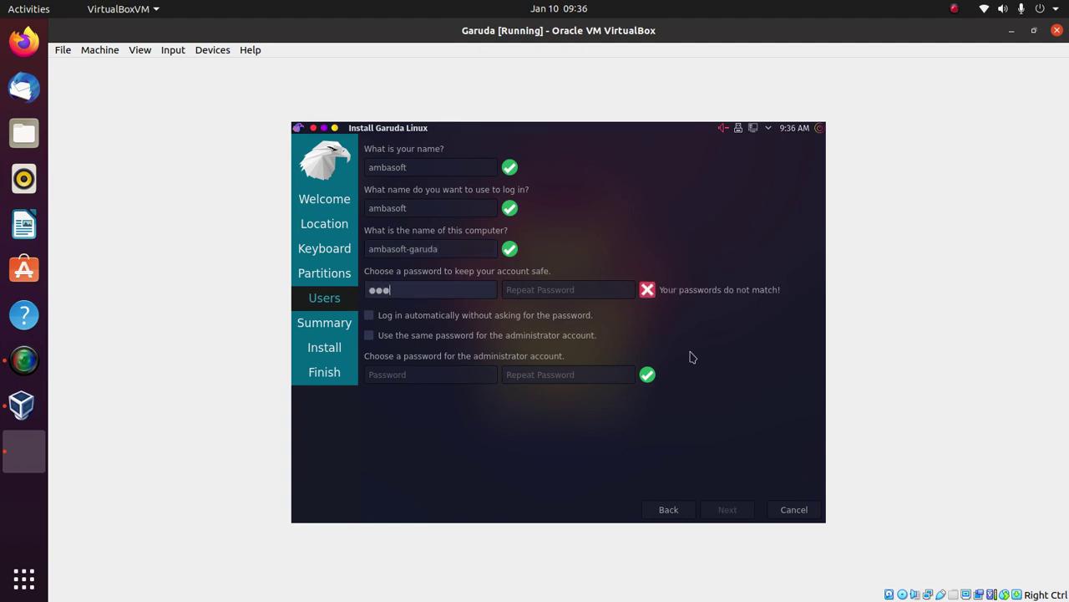
text(●●●)
key(Tab)
text(●●●●●●●●)
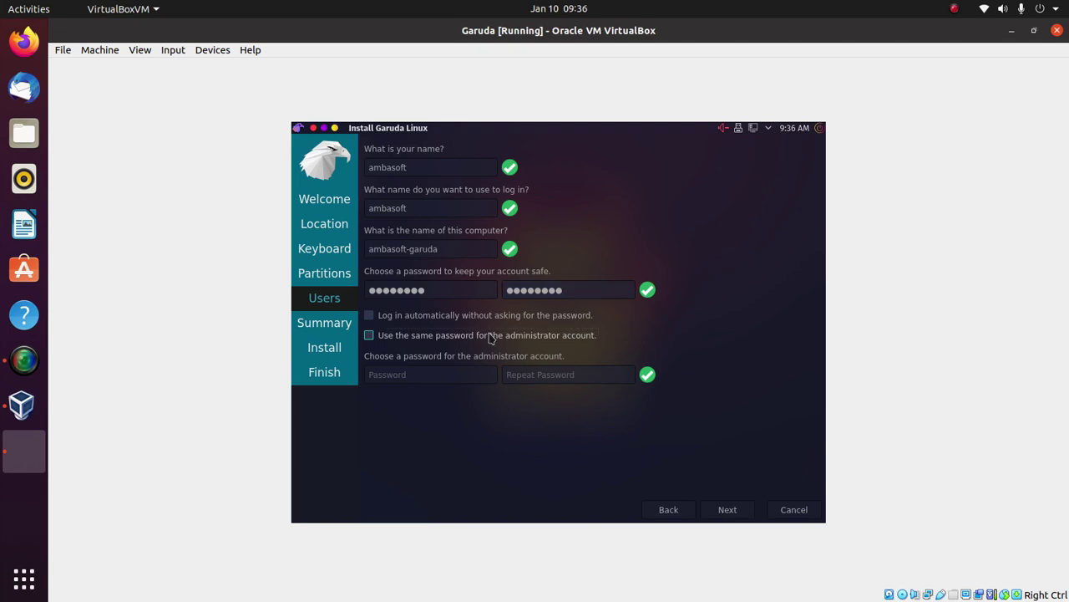
click(490, 337)
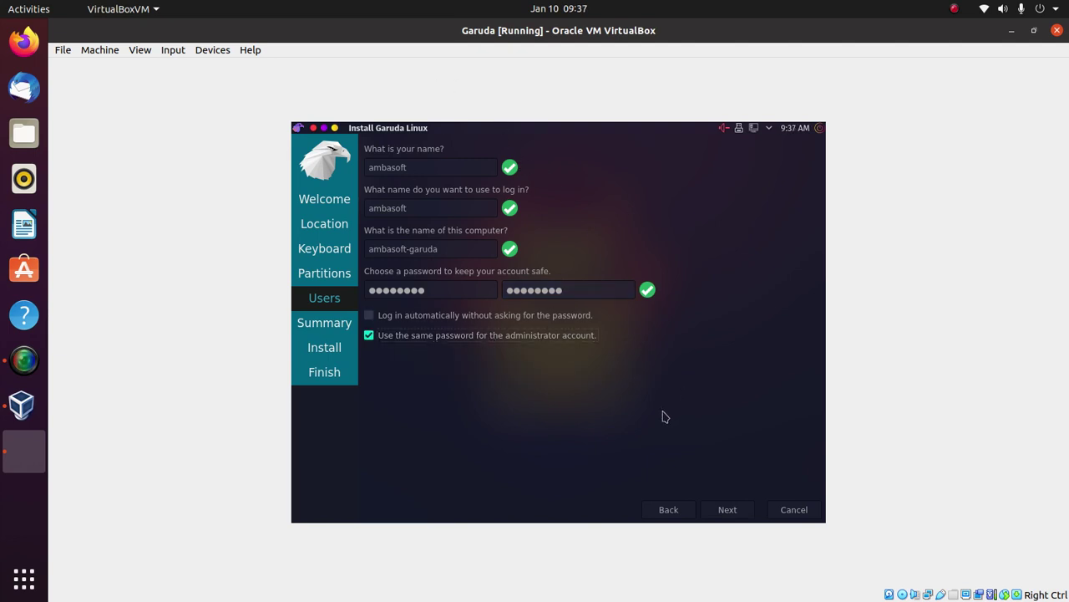
click(721, 512)
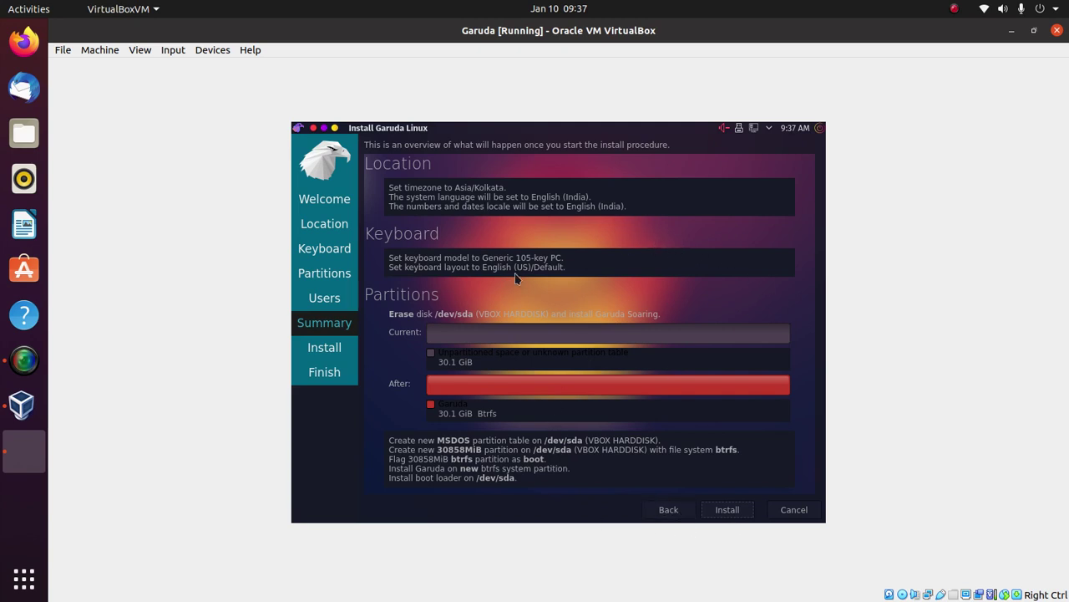
Step: Begin installation from the Summary page, raising the 'Continue with installation?' prompt
click(716, 510)
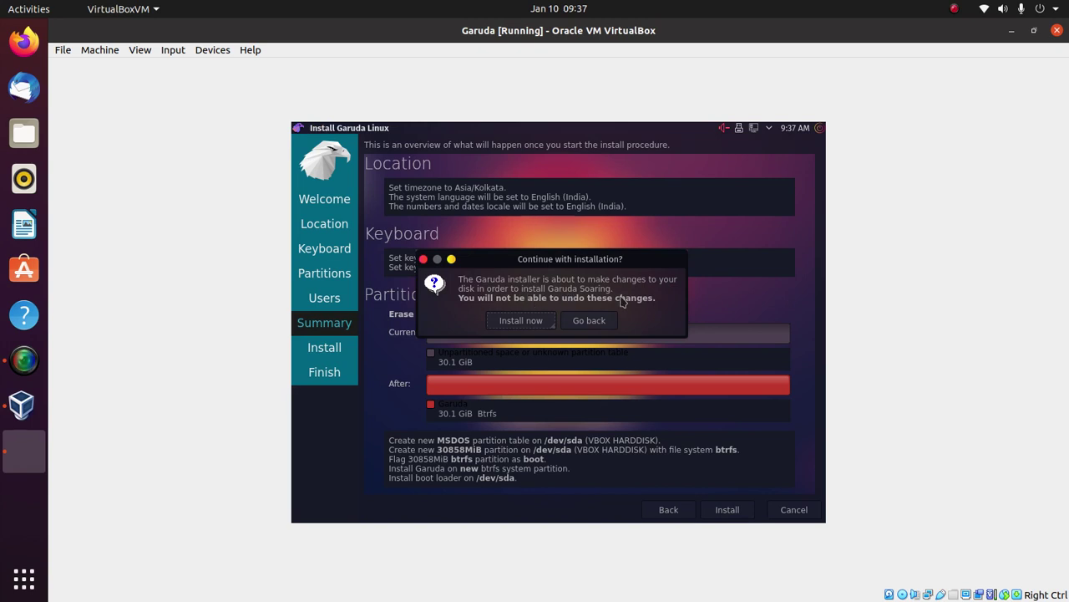
Step: Confirm 'Install now' and let Garuda Linux install until the Finish page reads 'All done.'
click(517, 325)
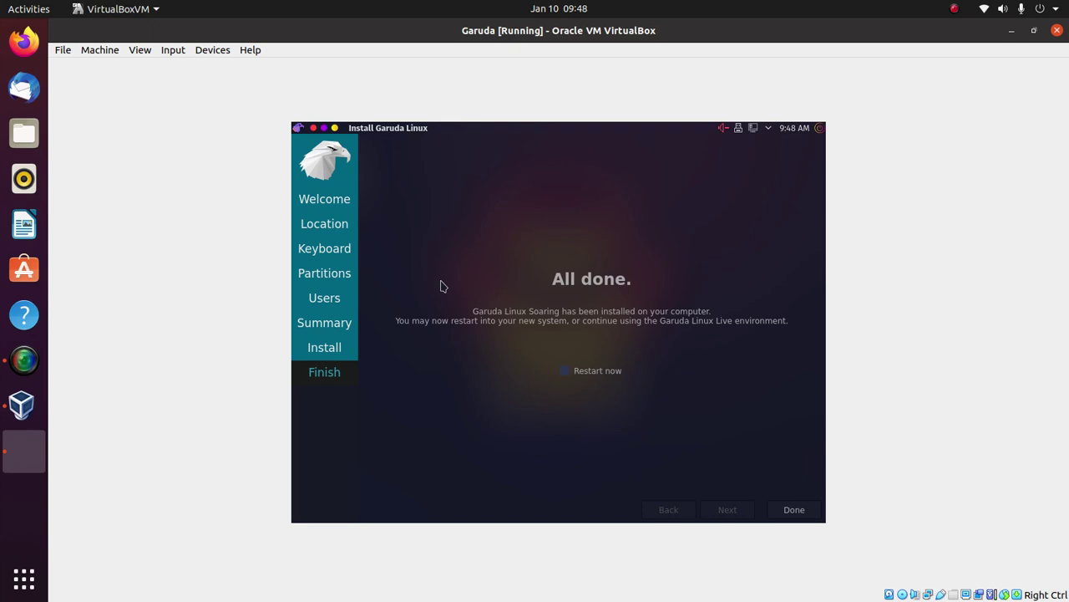
Step: Restart when the installer closes, boot the default Garuda entry, and dismiss the keyboard and mouse notices
click(604, 375)
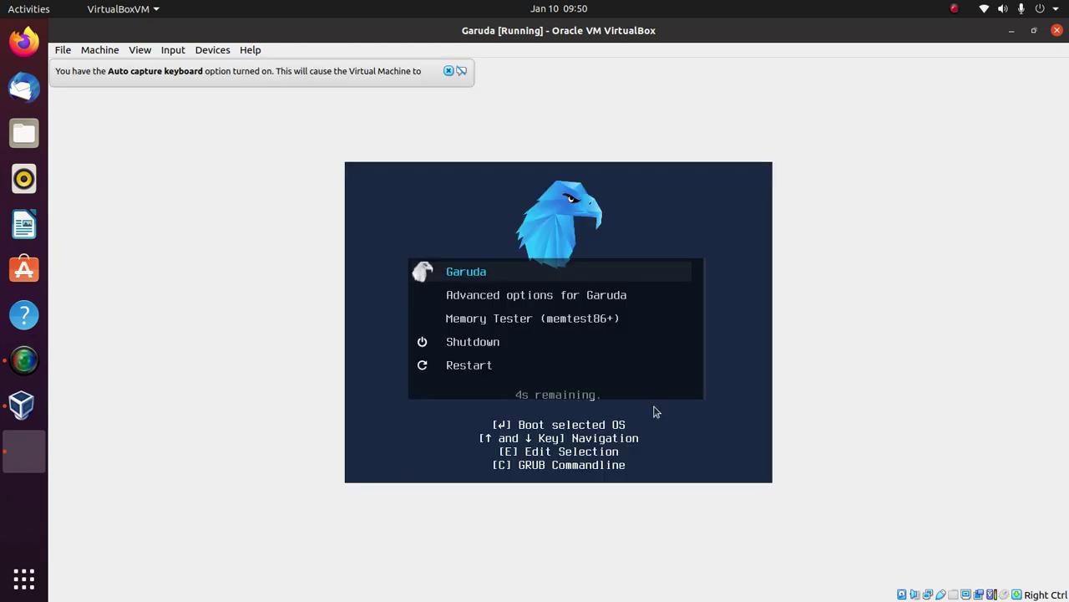
key(Down)
key(Up)
key(Return)
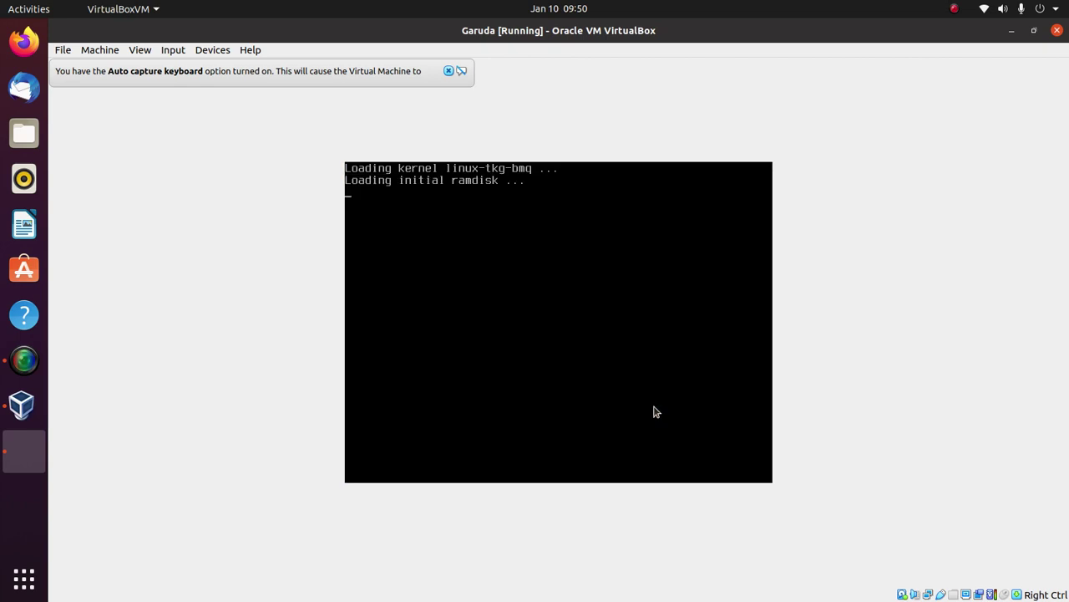
click(449, 72)
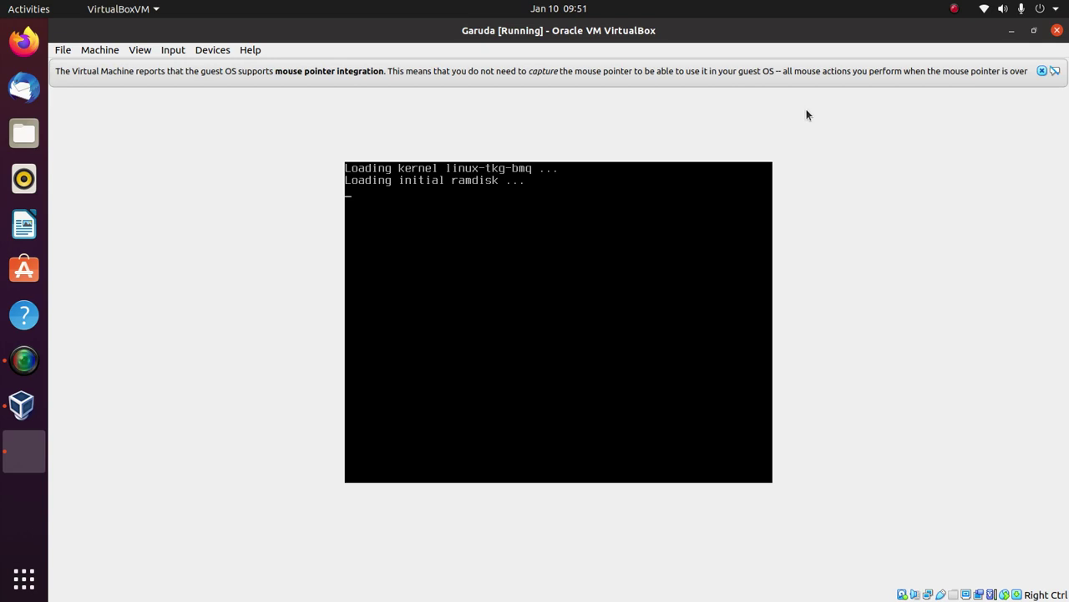
click(1042, 71)
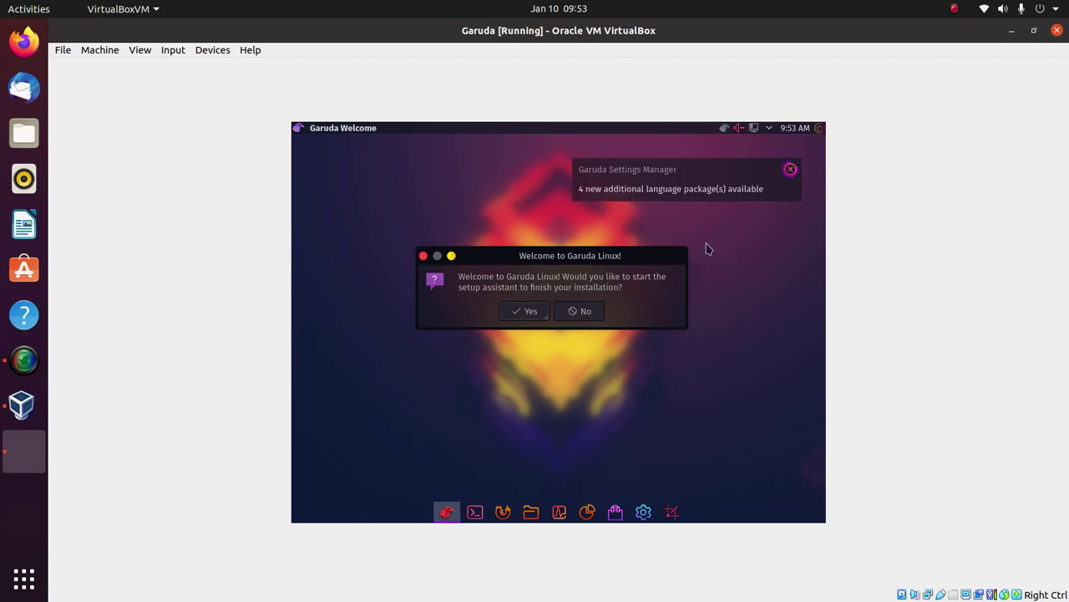
Step: Answer No to the setup assistant and close the Garuda Welcome window
click(581, 312)
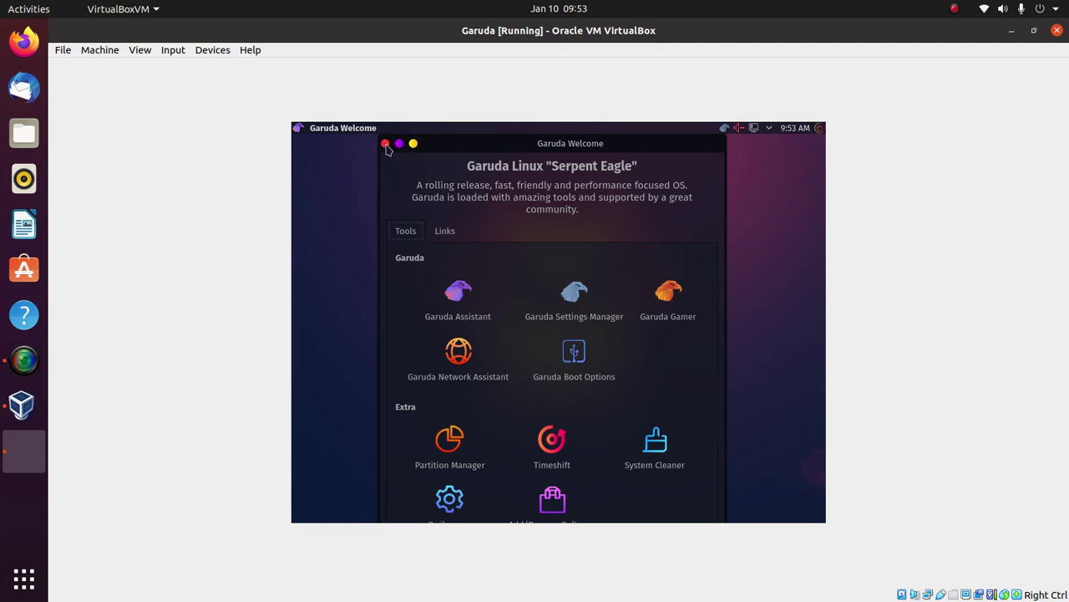
click(385, 145)
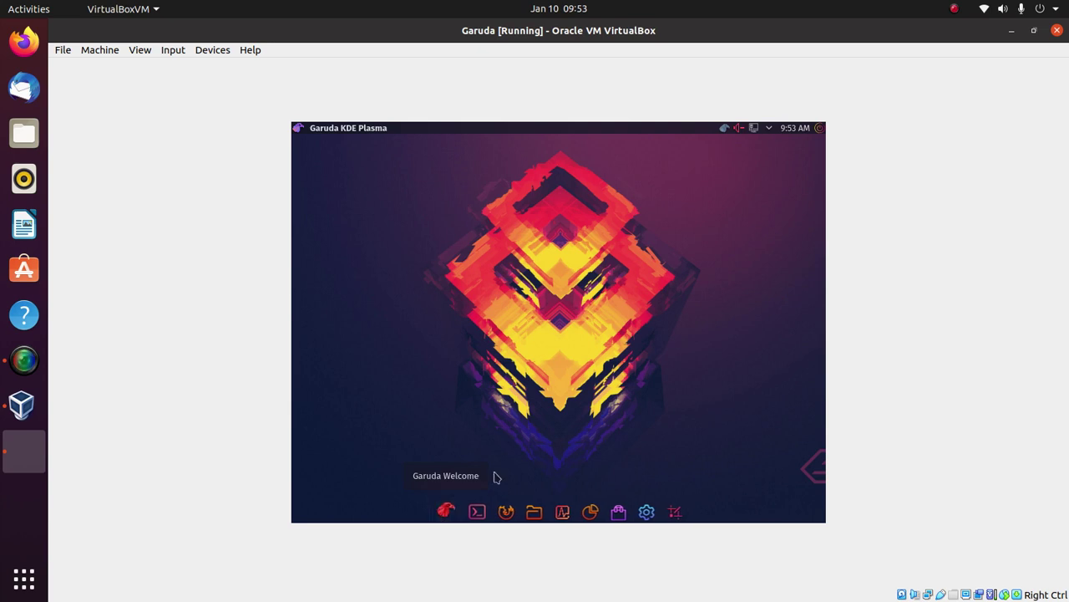
click(481, 513)
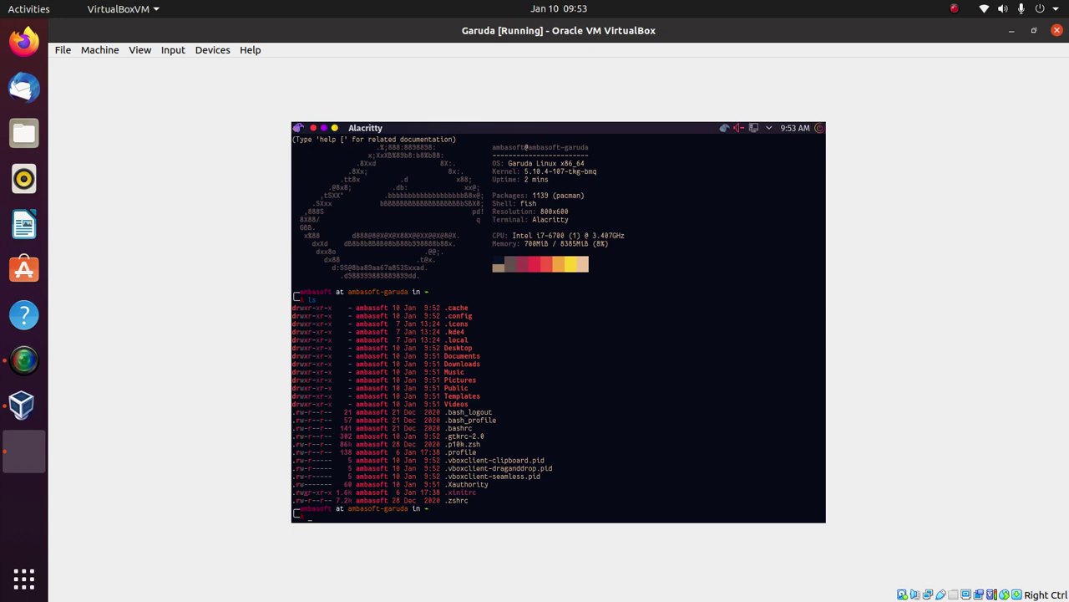
text(exa)
key(Return)
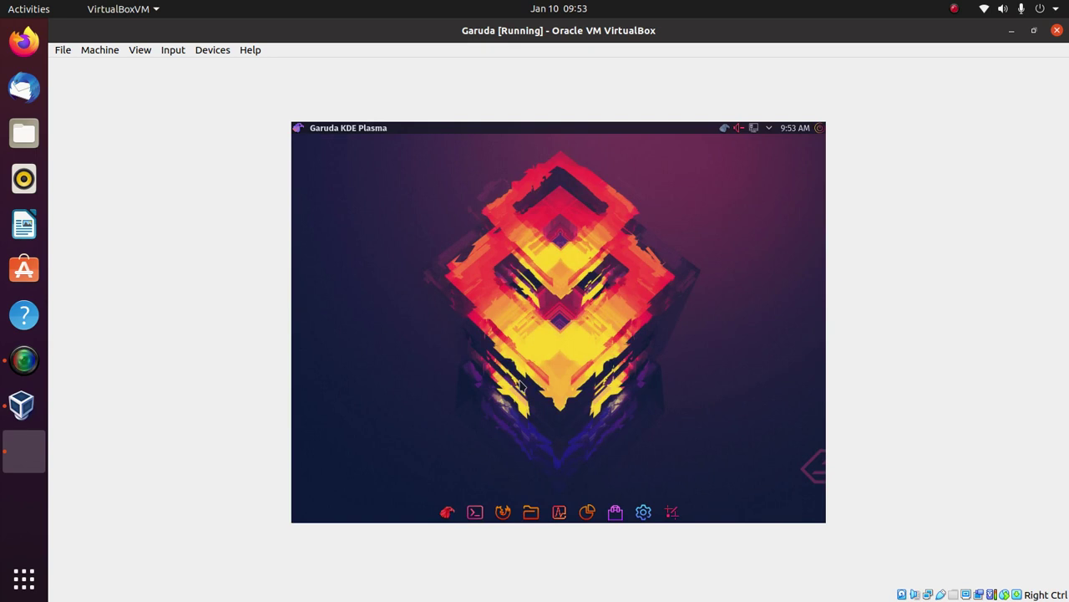
click(504, 512)
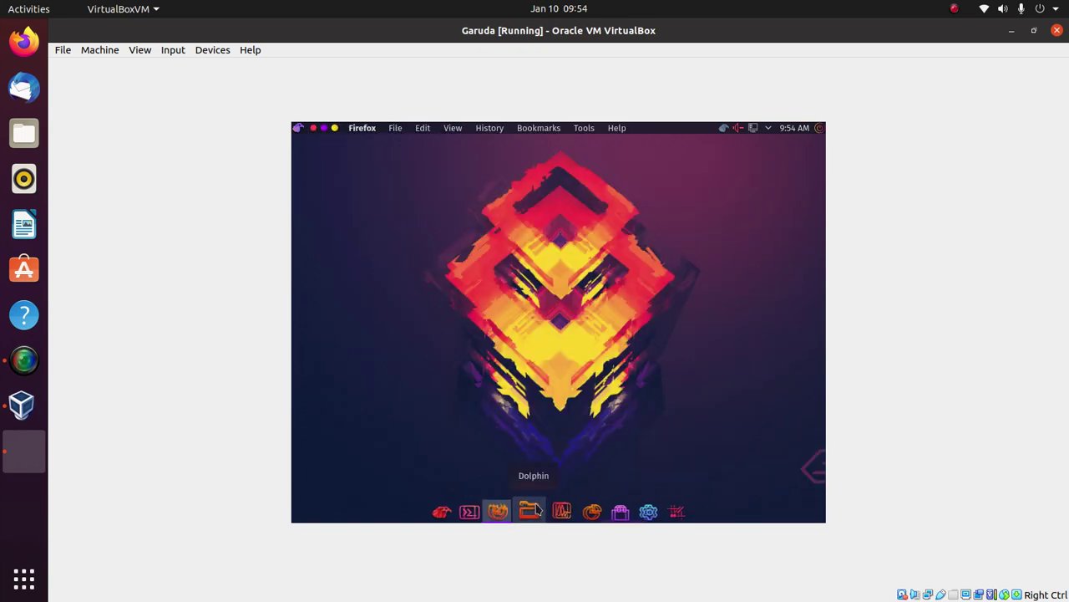
click(531, 510)
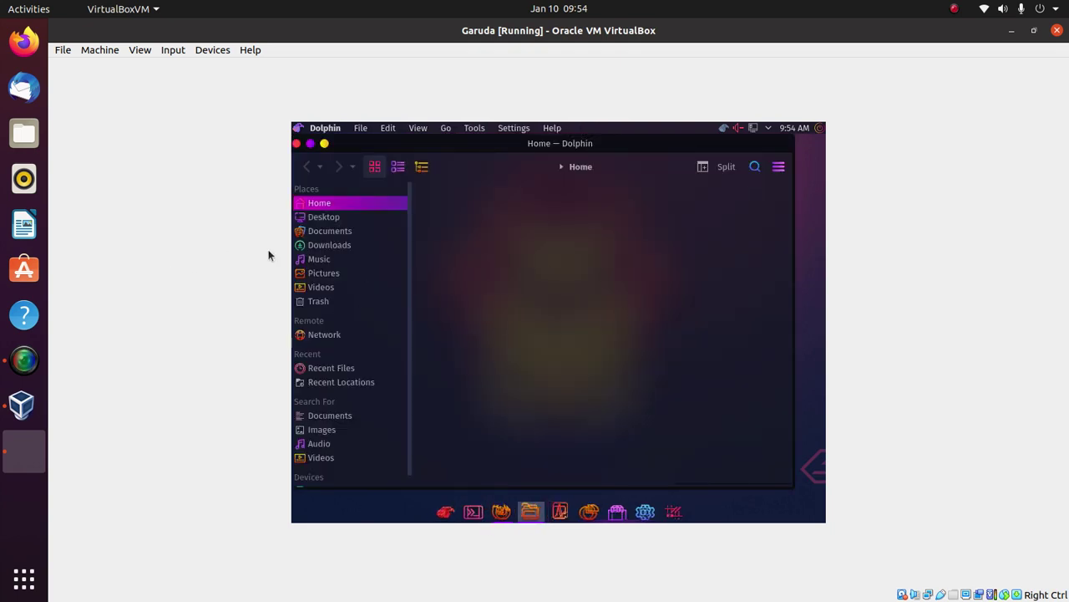
click(334, 216)
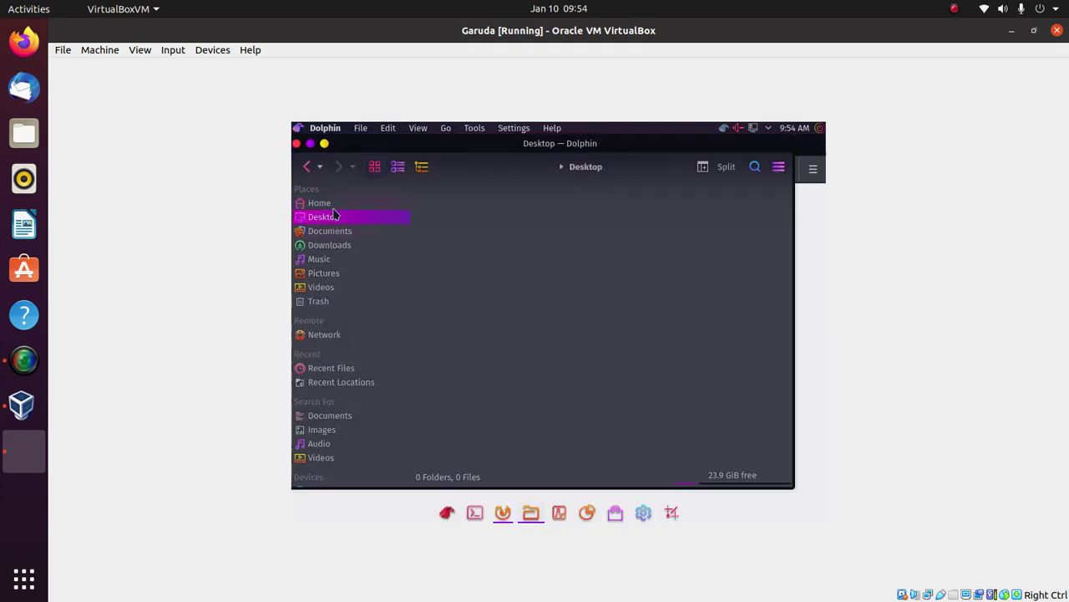
key(BackSpace)
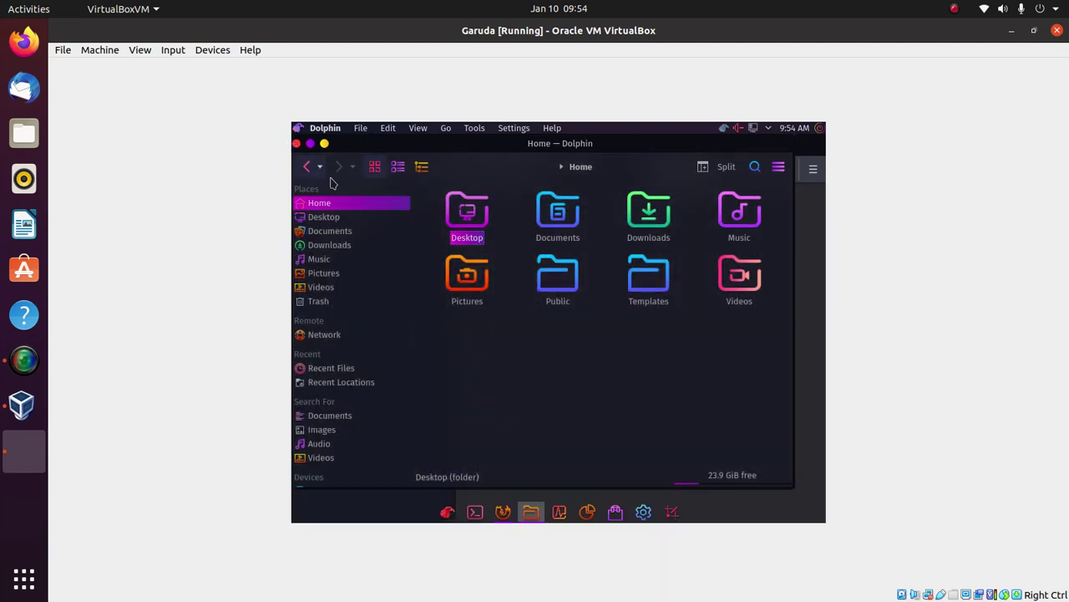
click(296, 144)
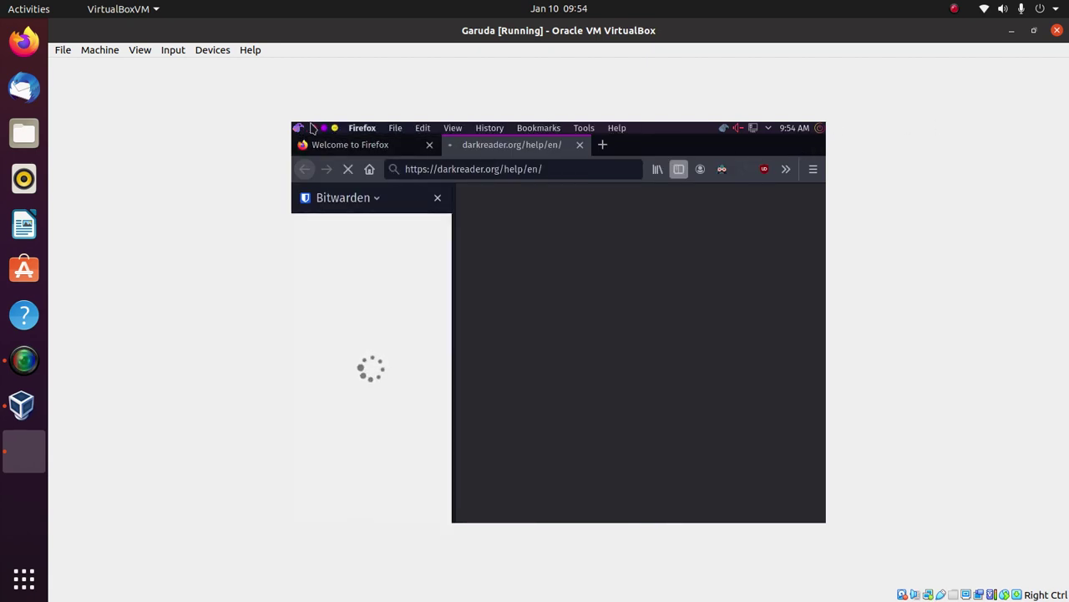
click(312, 129)
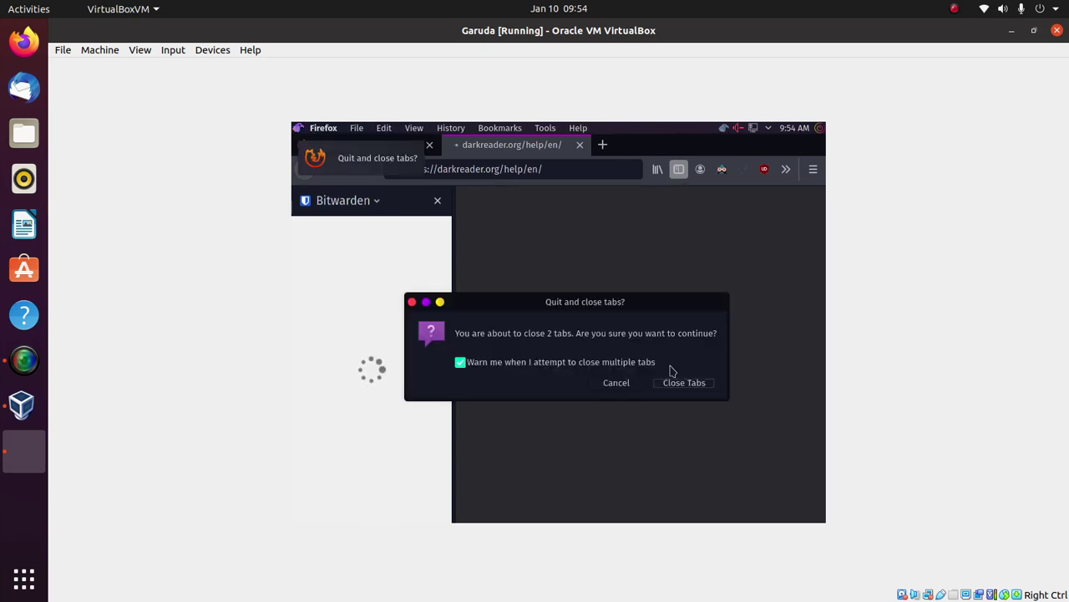
click(698, 386)
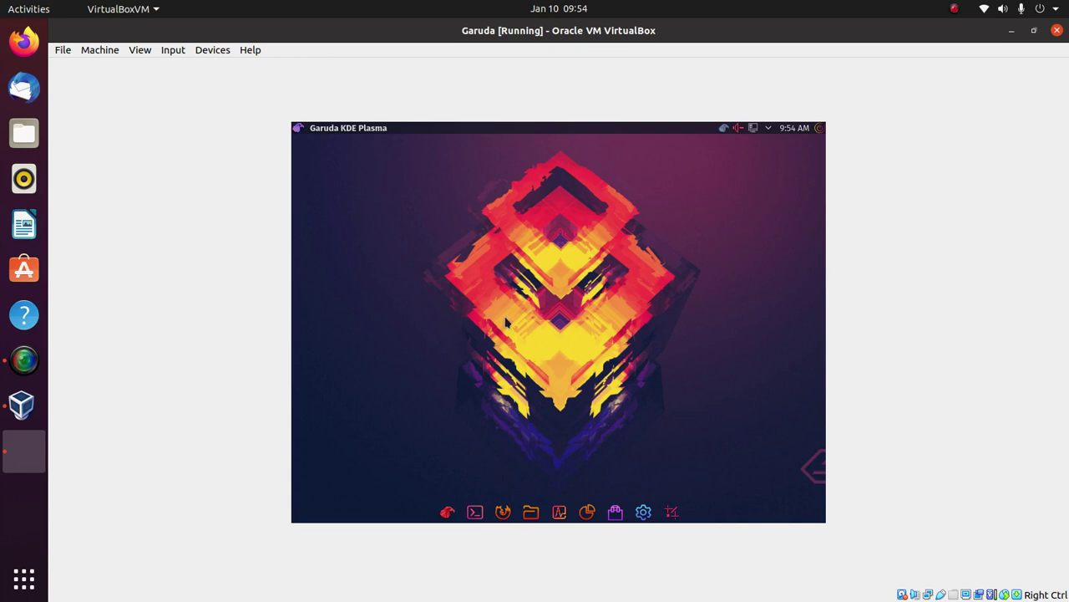
click(560, 511)
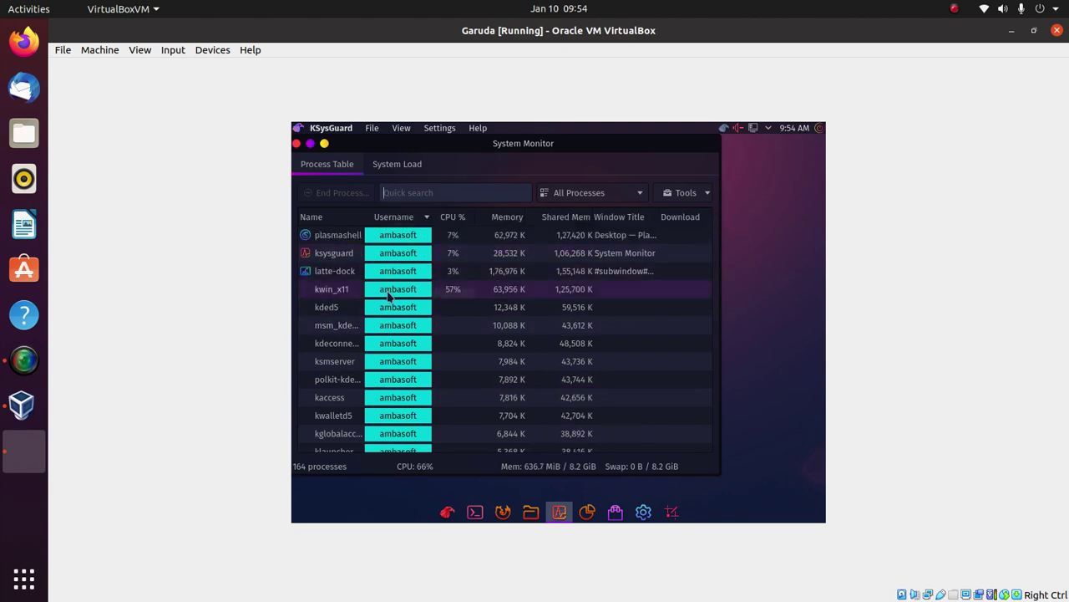
click(419, 164)
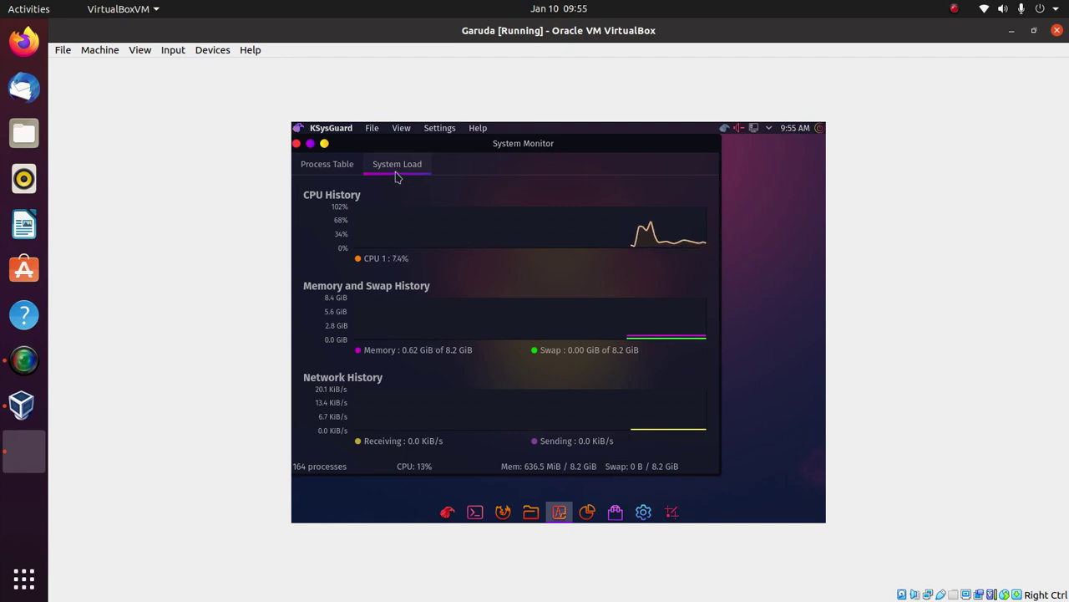
click(330, 164)
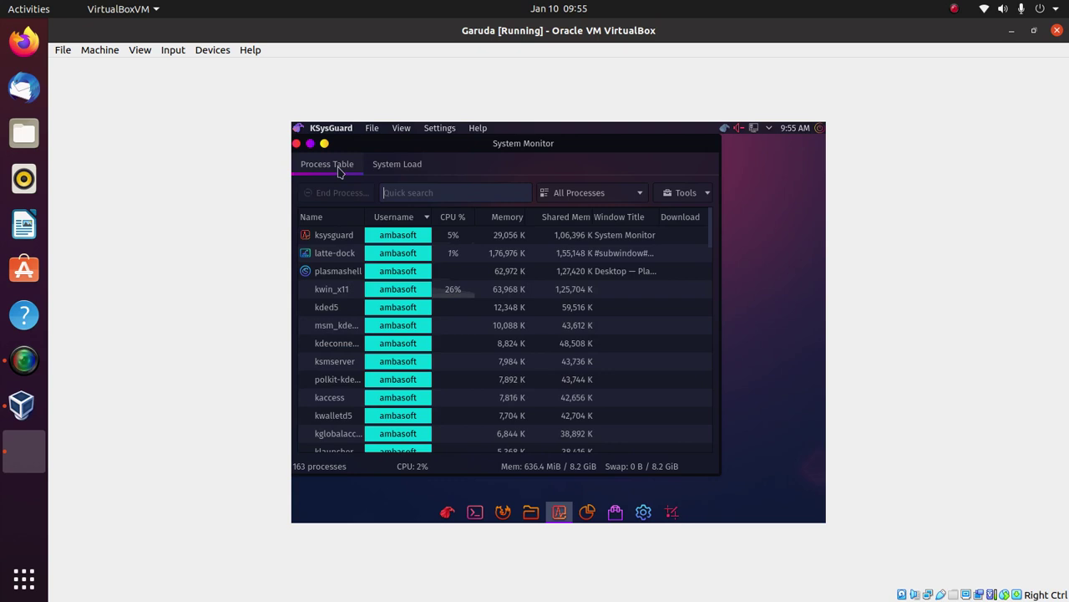
click(296, 144)
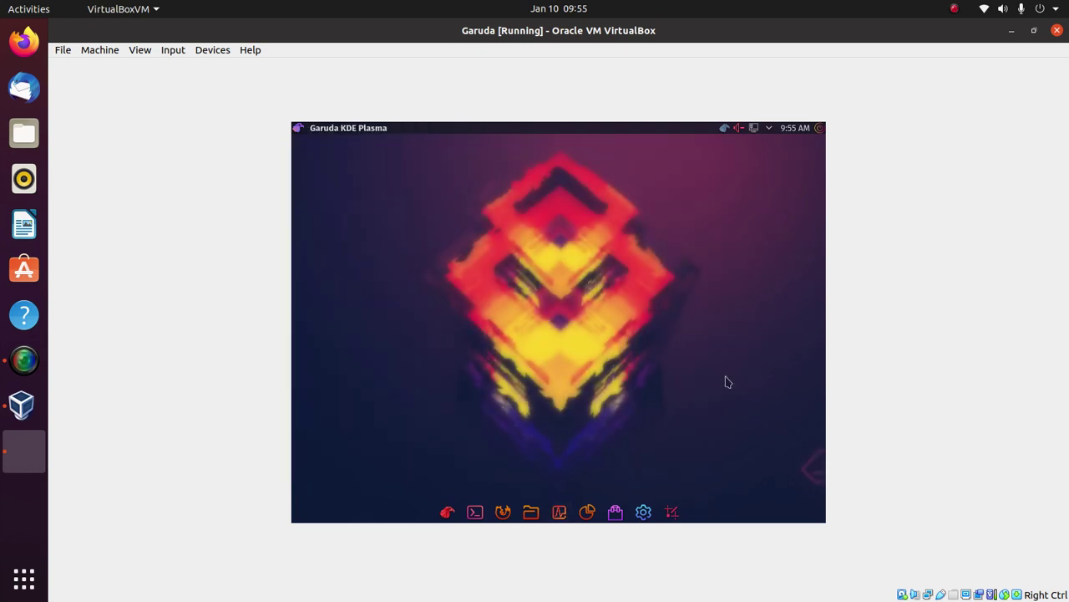
click(588, 510)
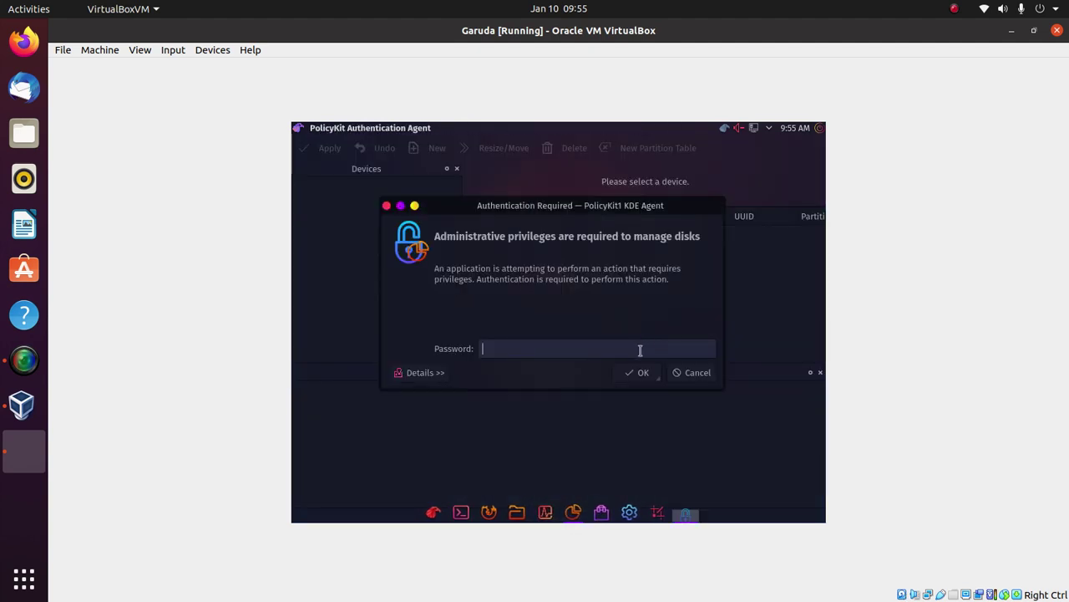
text(*****)
key(Return)
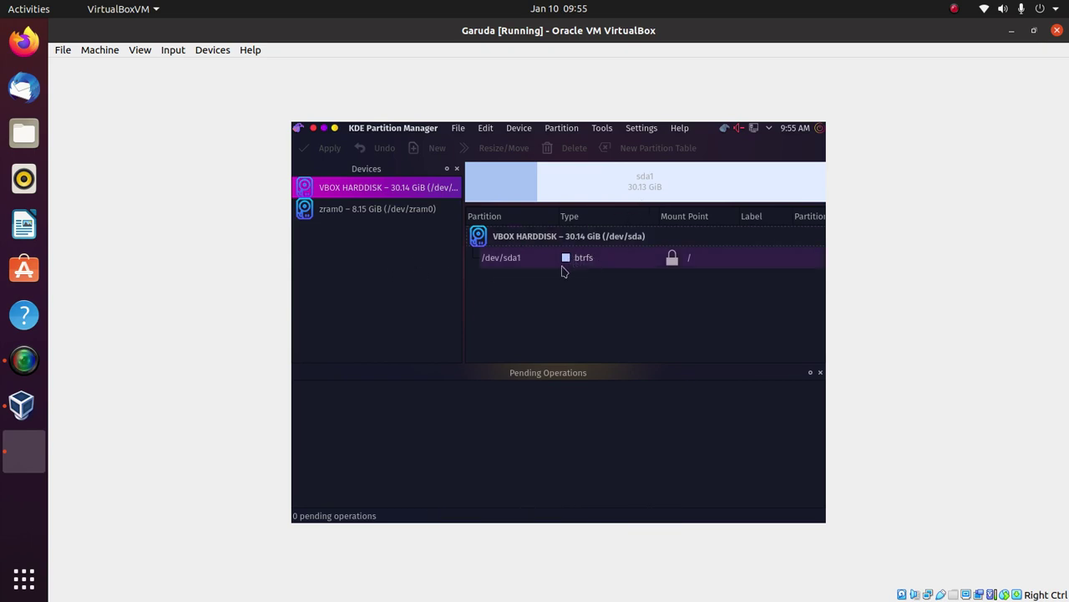
click(357, 209)
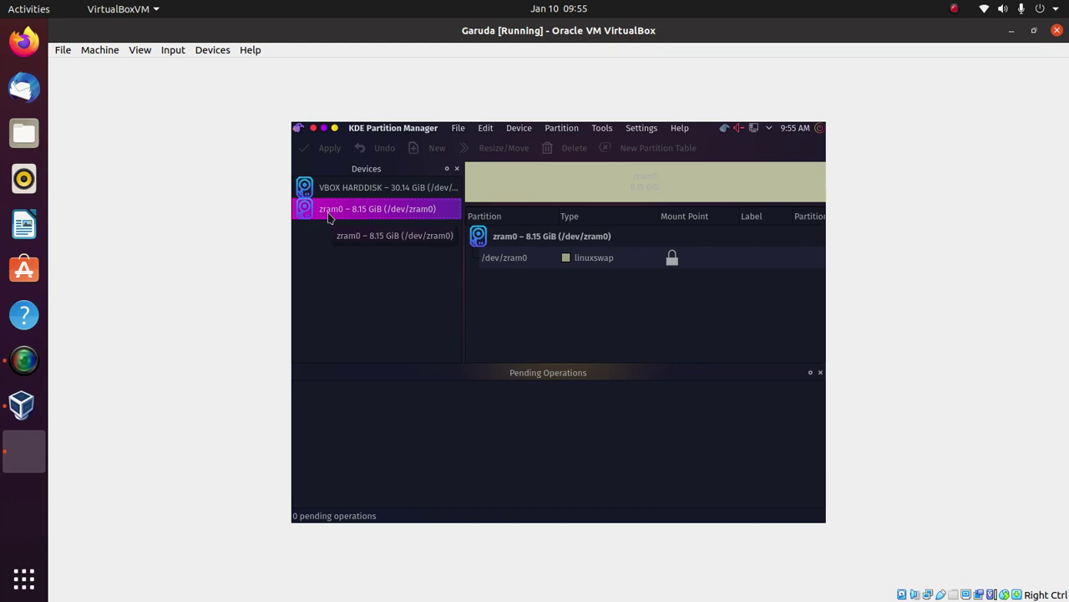
click(315, 129)
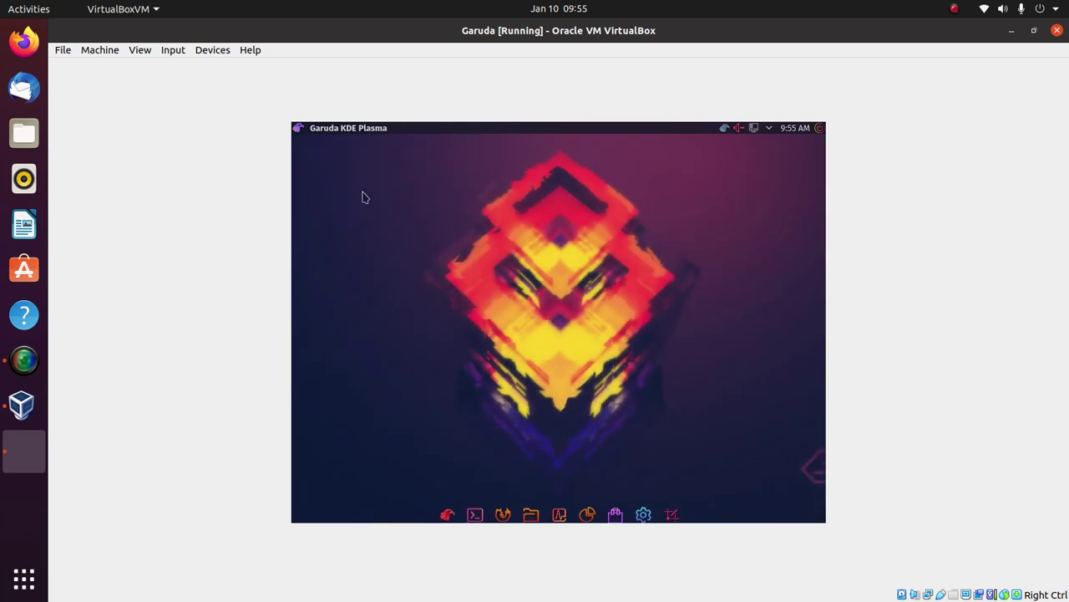
click(615, 515)
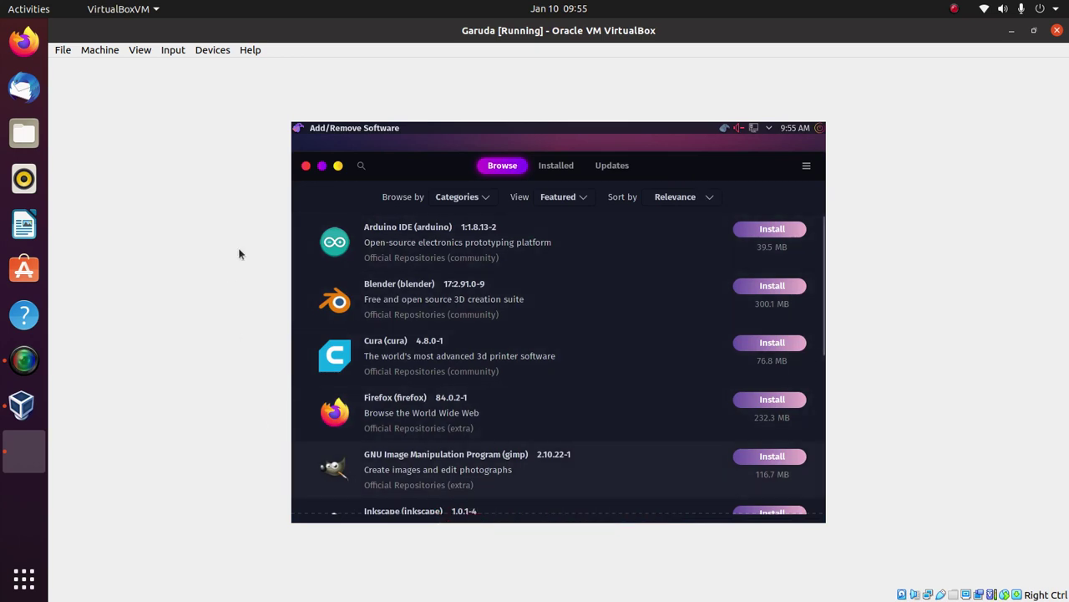
click(362, 167)
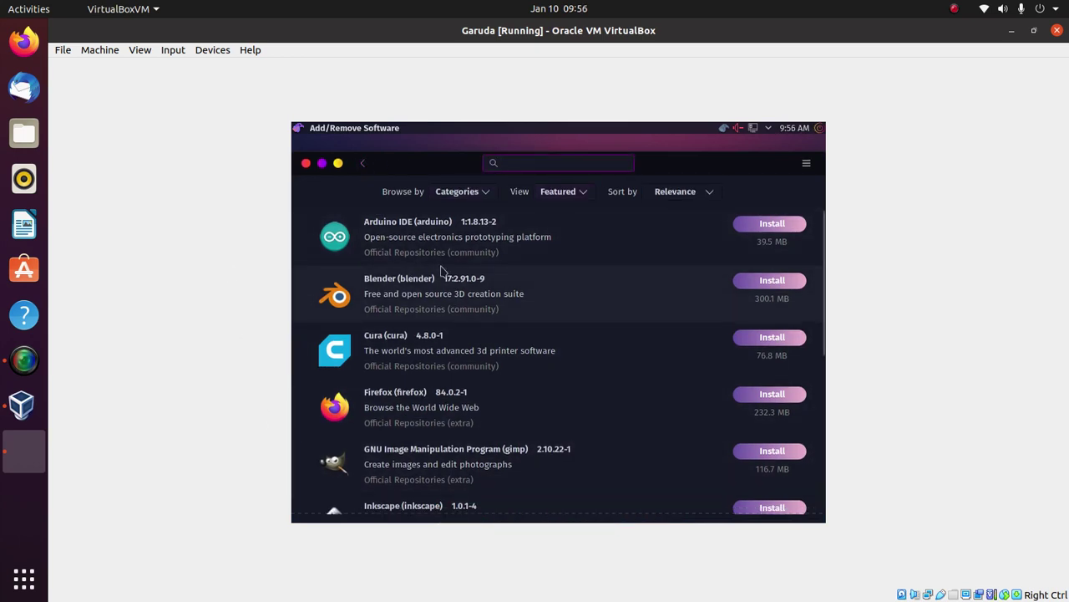
click(359, 164)
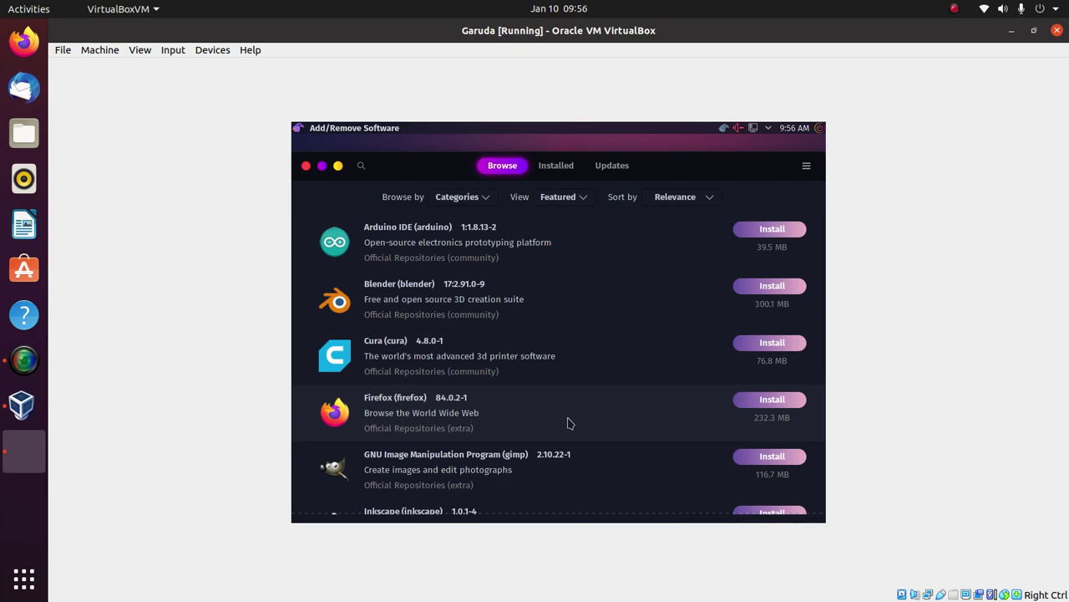
click(626, 164)
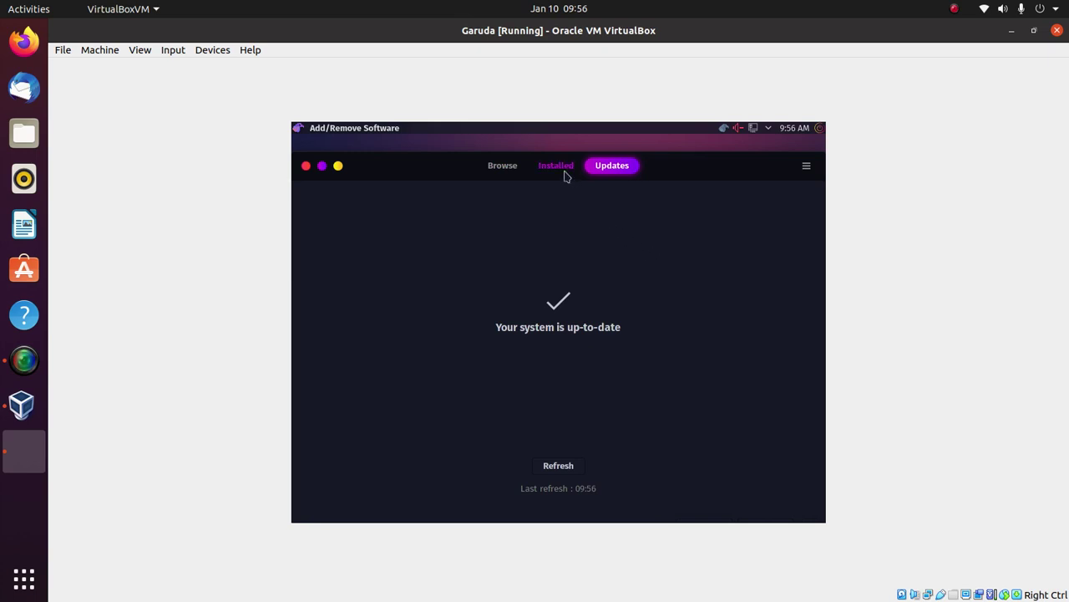
click(509, 171)
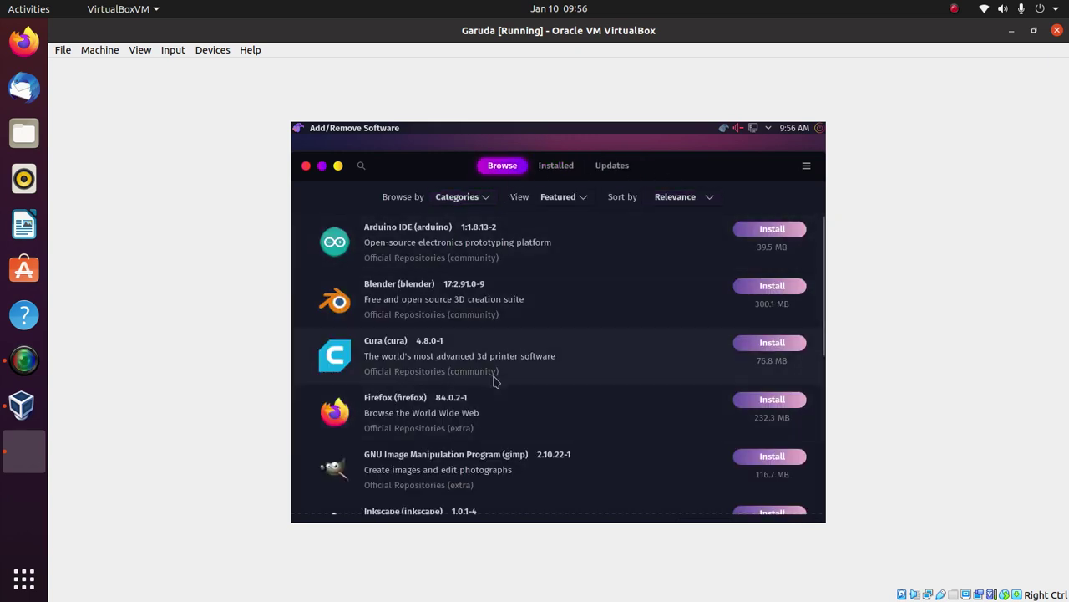
scroll(494, 378, down, 5)
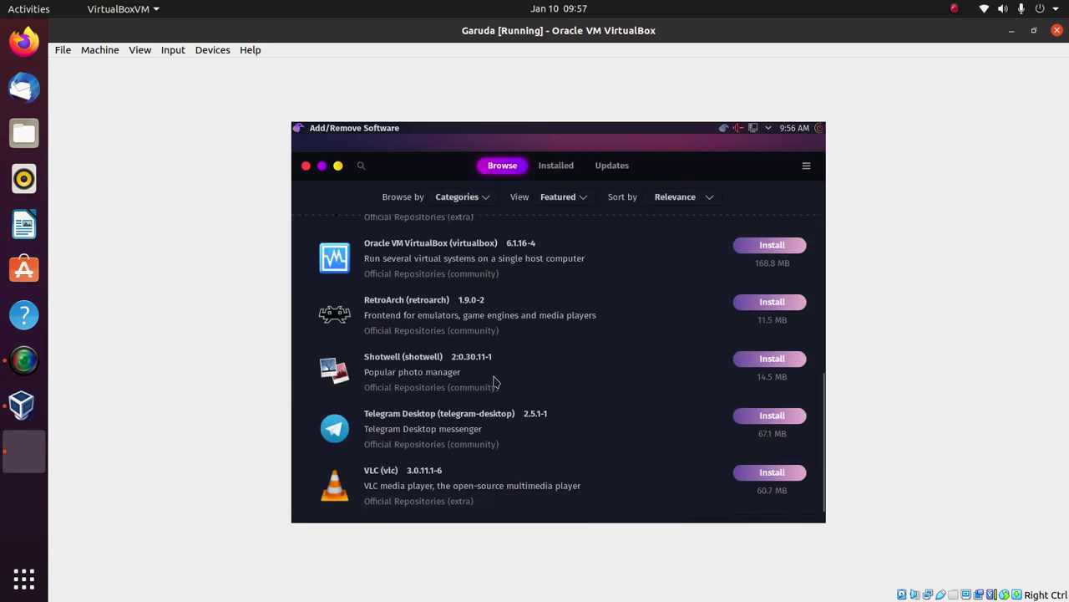
scroll(420, 416, up, 5)
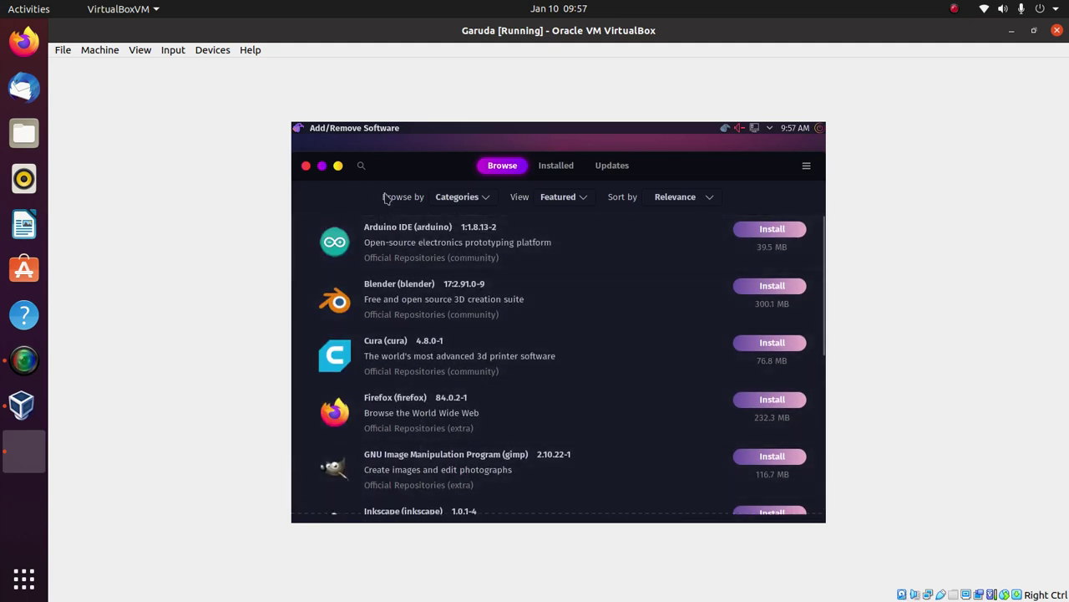
Step: Search Add/Remove Software for 'skyp' to list Skype packages, clear the search, then close the store
click(361, 165)
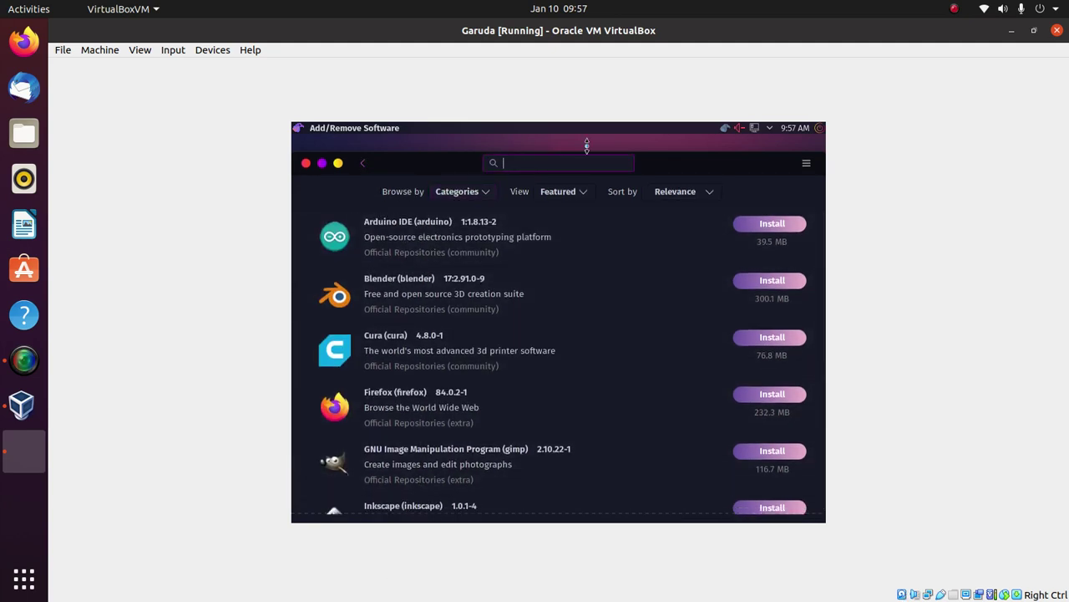
text(skype)
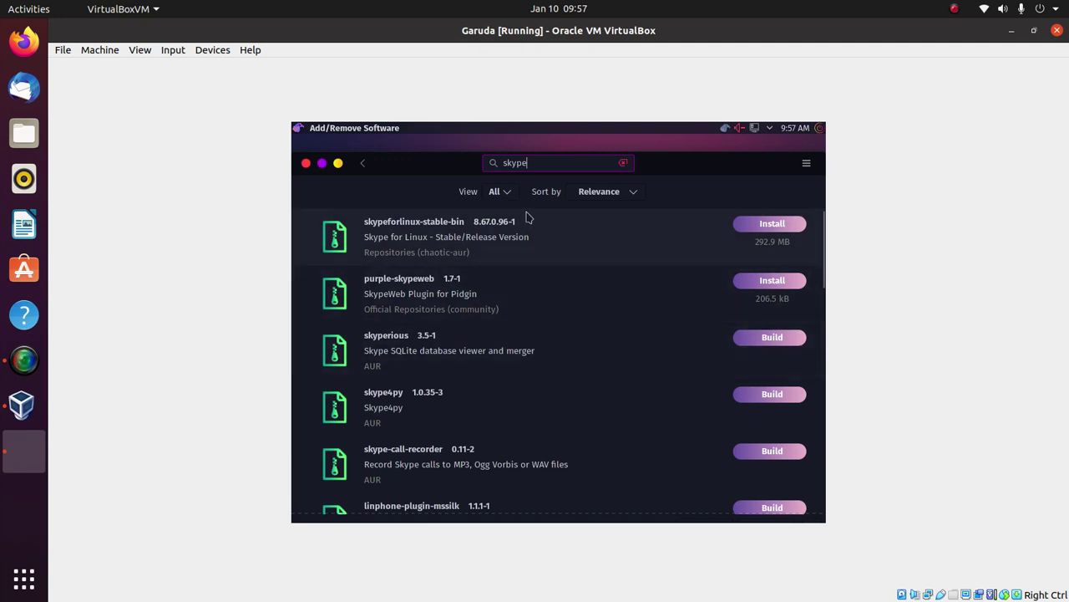
key(BackSpace)
key(BackSpace)
key(BackSpace)
key(BackSpace)
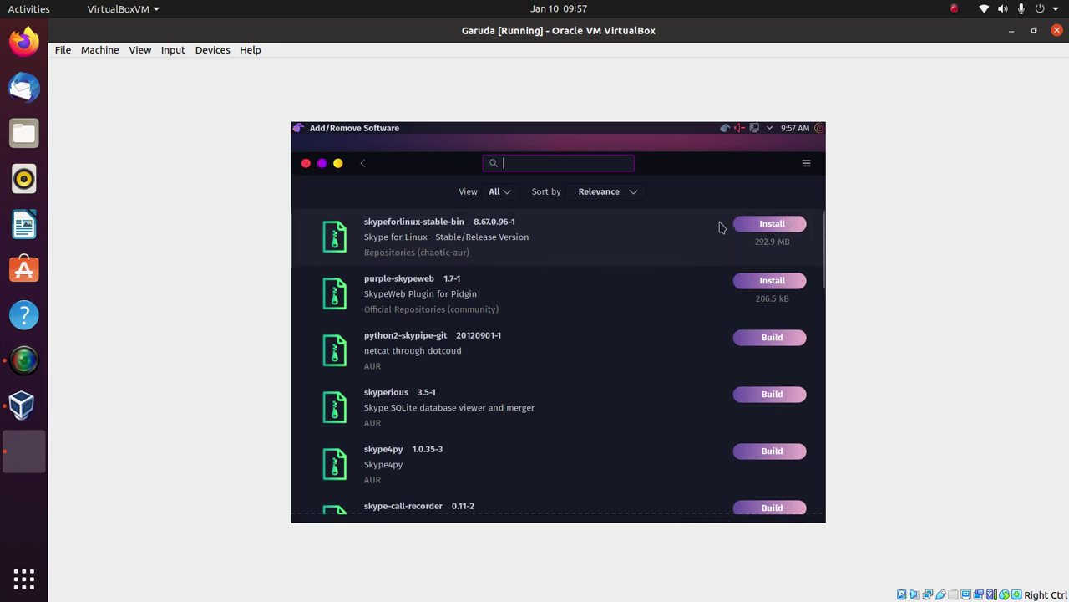
click(307, 163)
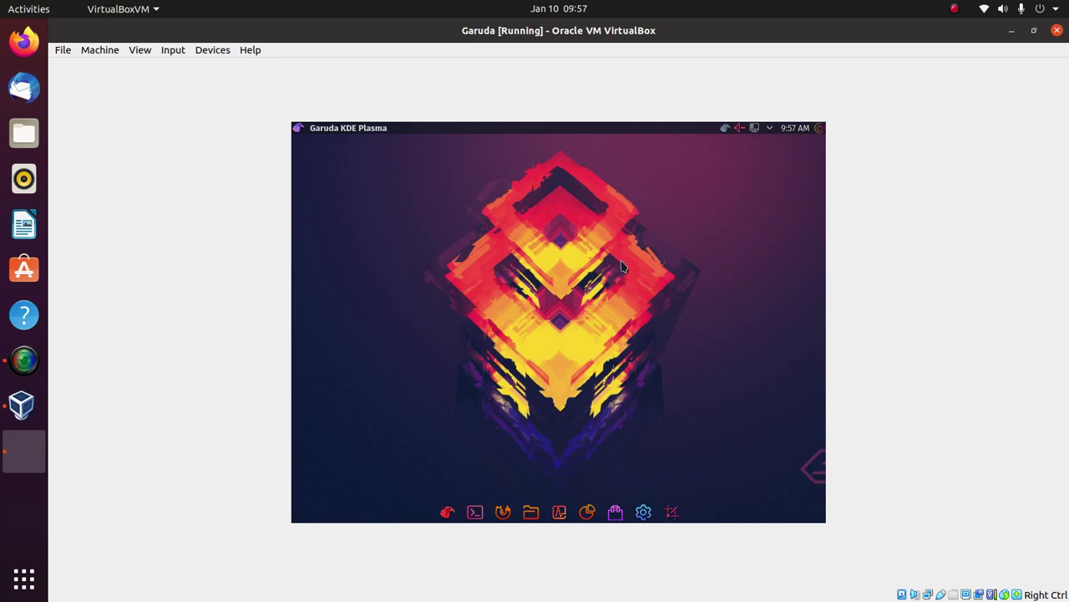
click(646, 509)
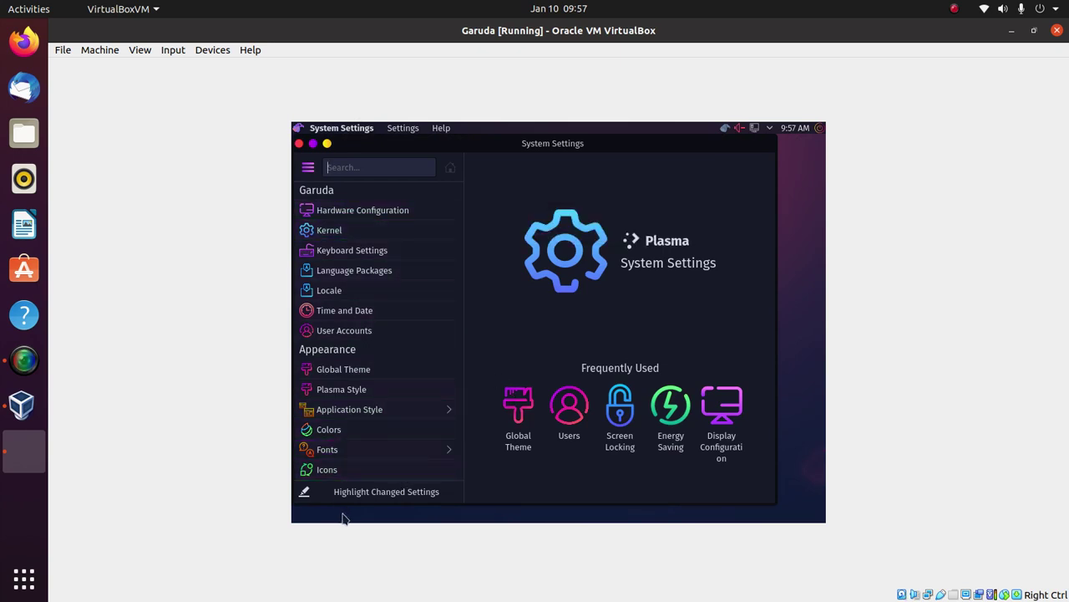
click(349, 372)
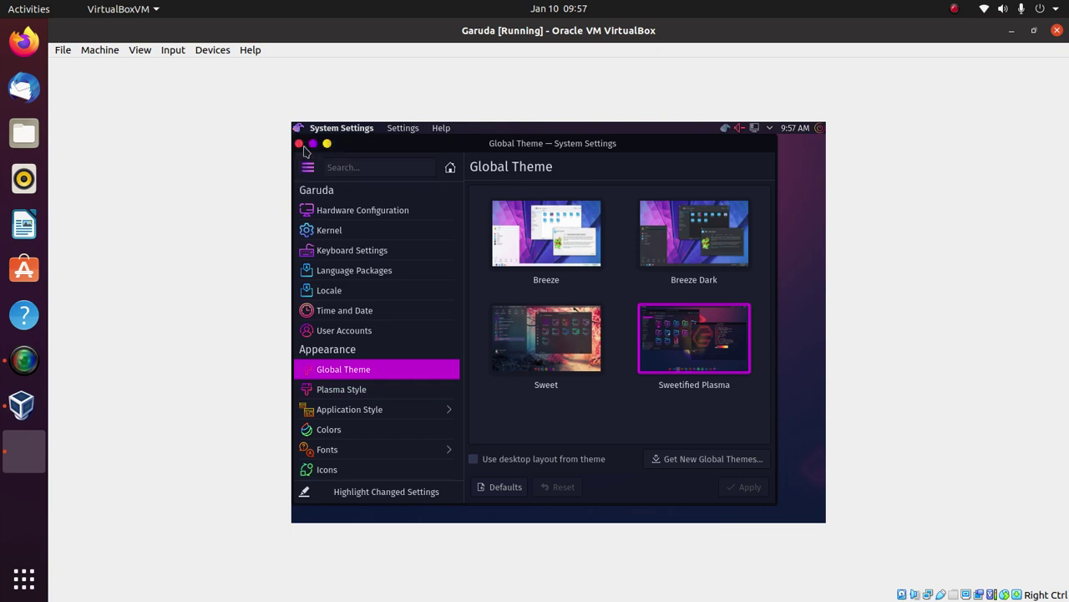
click(299, 144)
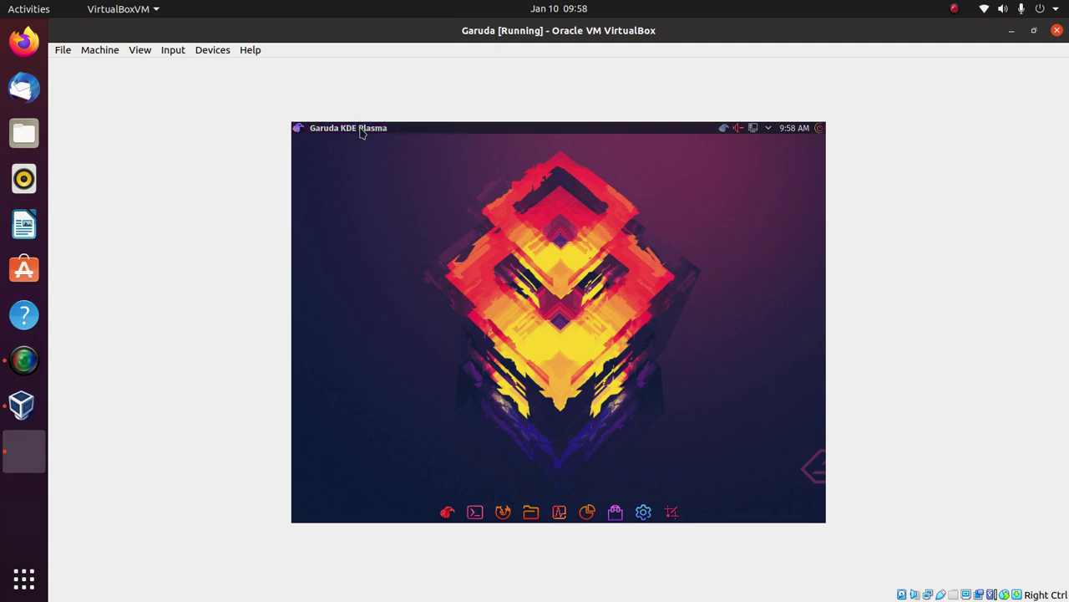
click(298, 130)
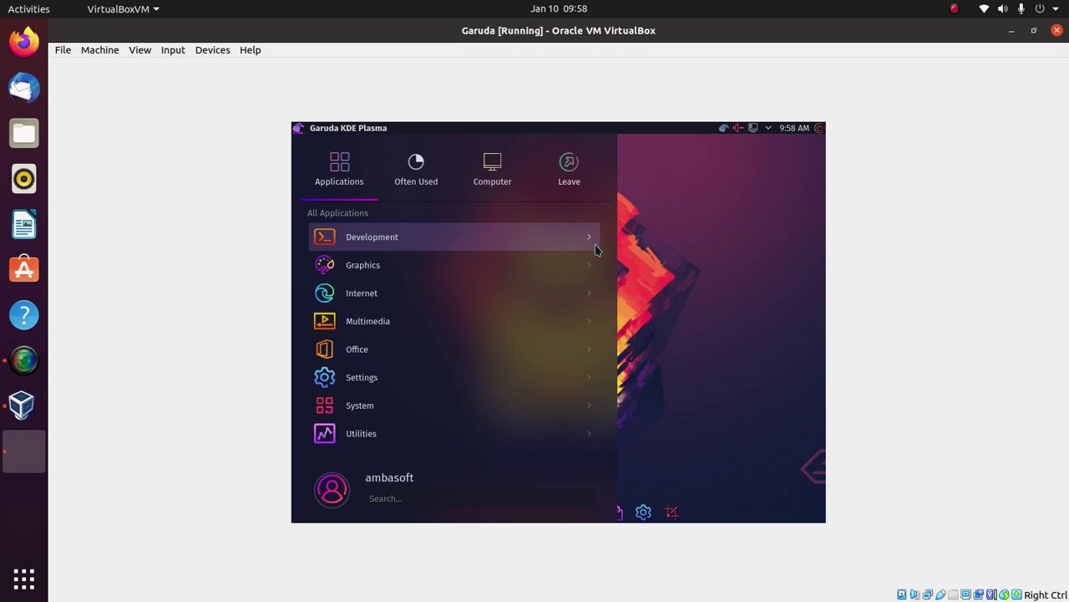
click(737, 314)
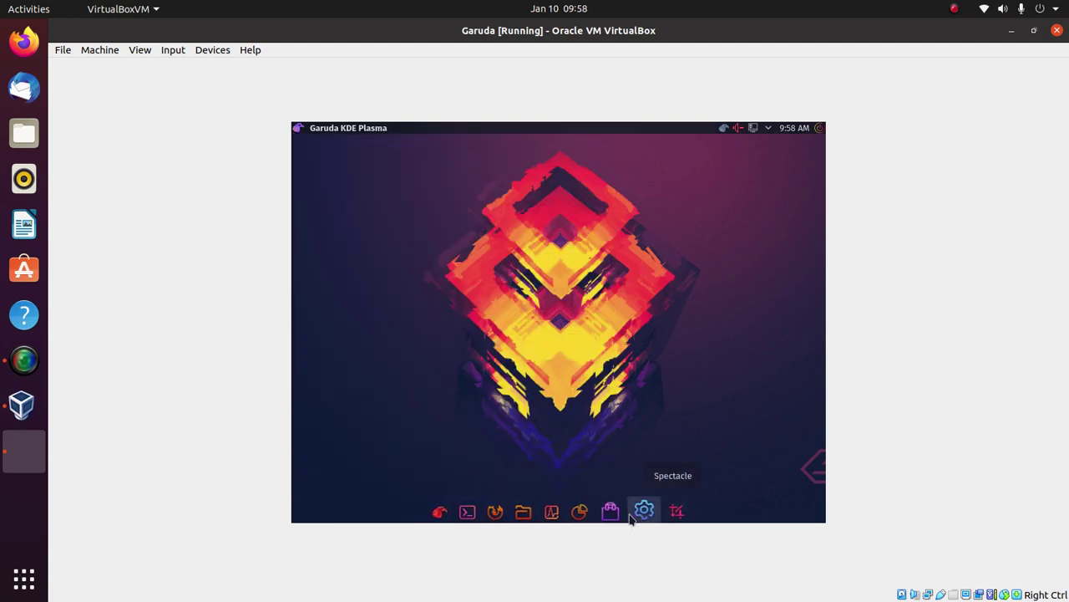
click(528, 514)
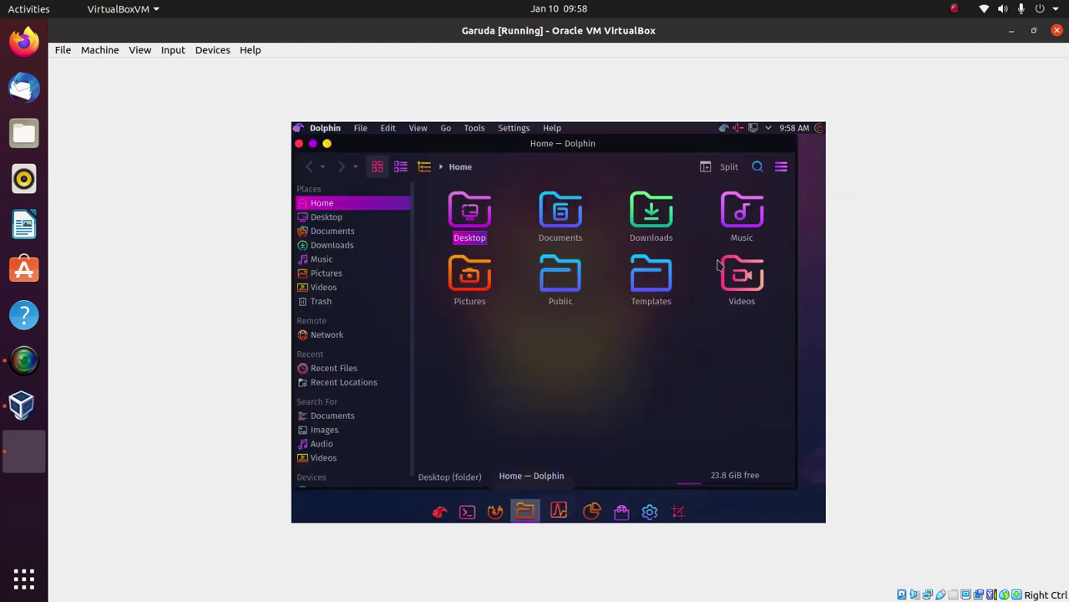
click(313, 144)
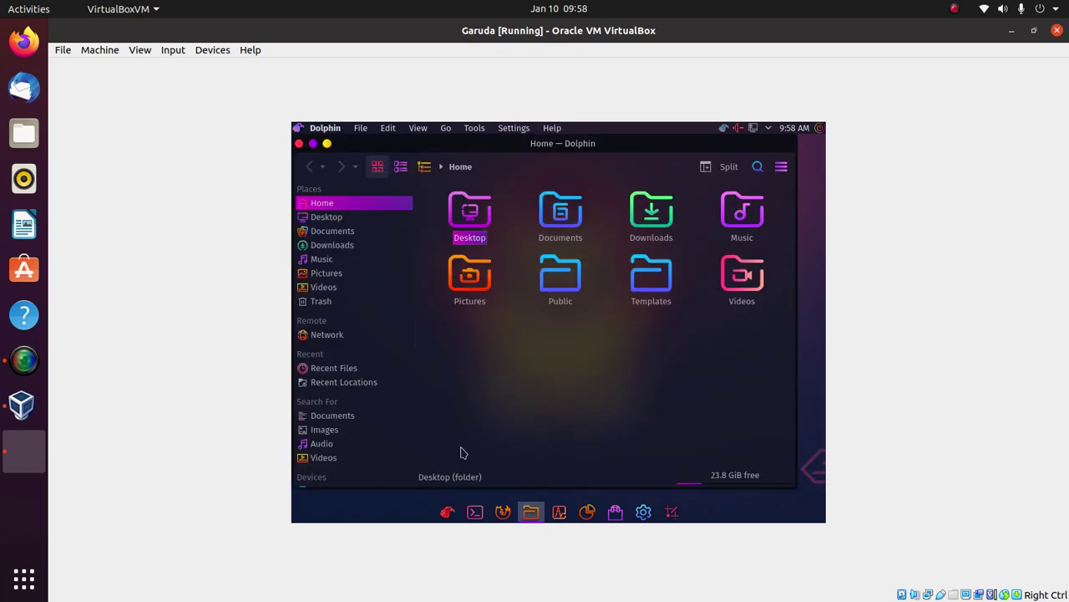
click(299, 144)
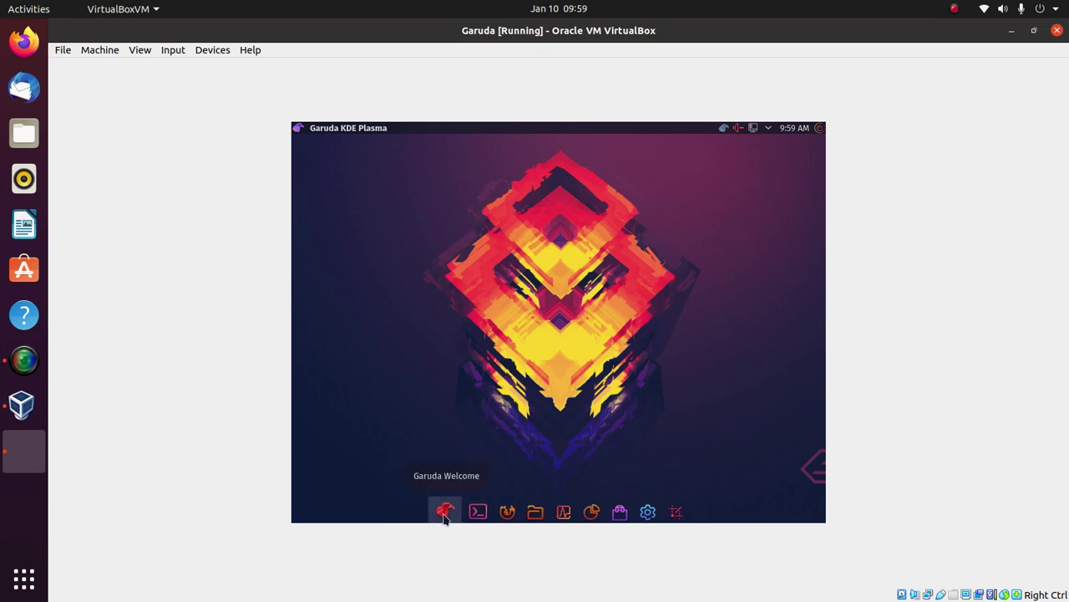
click(444, 513)
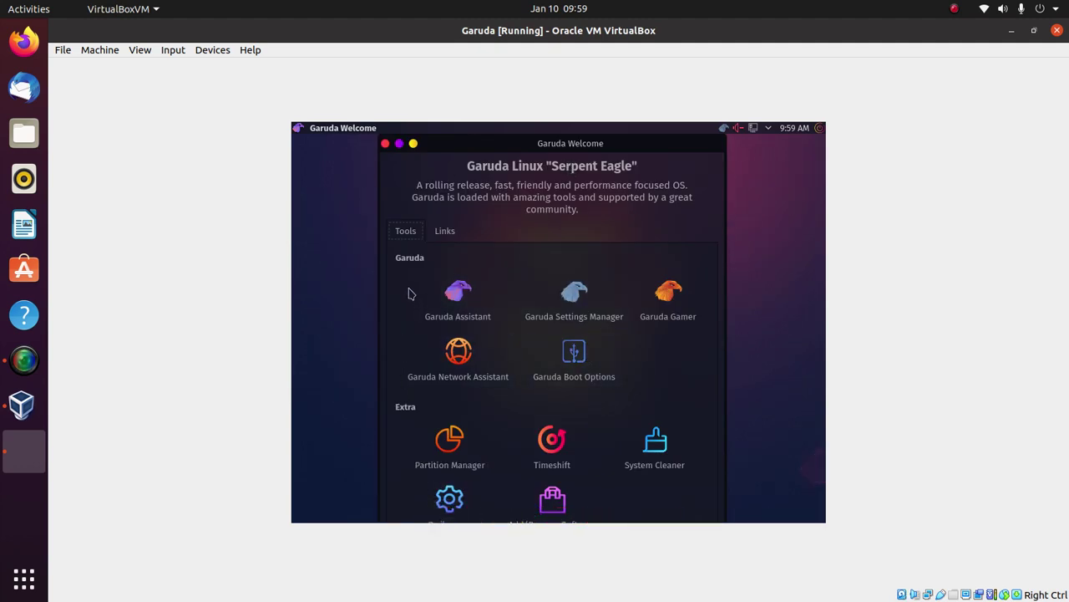
click(452, 302)
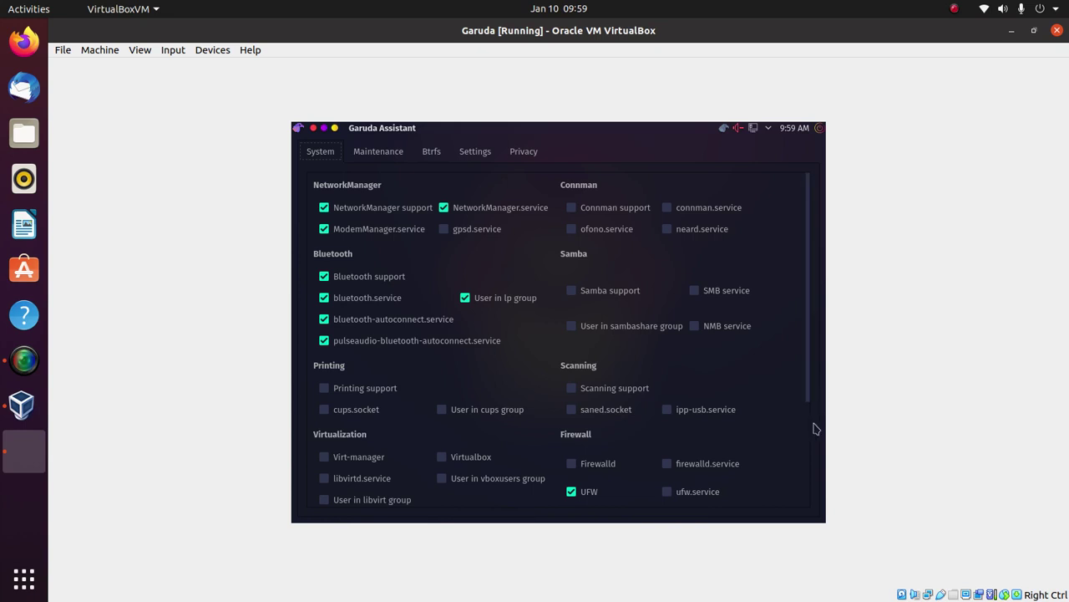
scroll(807, 437, down, 2)
scroll(777, 393, up, 1)
scroll(762, 356, up, 2)
click(376, 152)
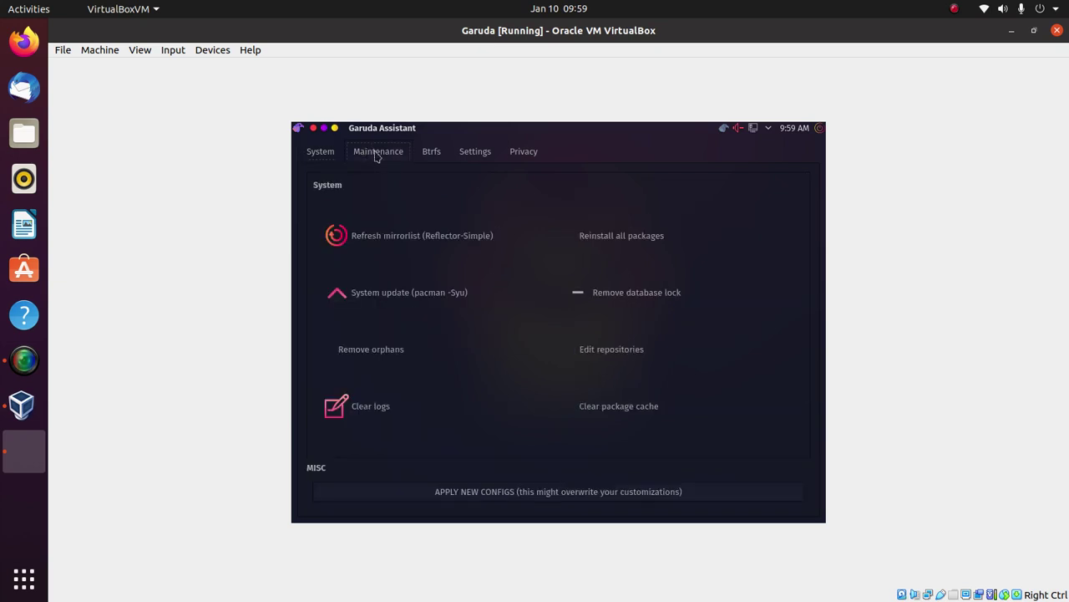
click(430, 157)
click(473, 158)
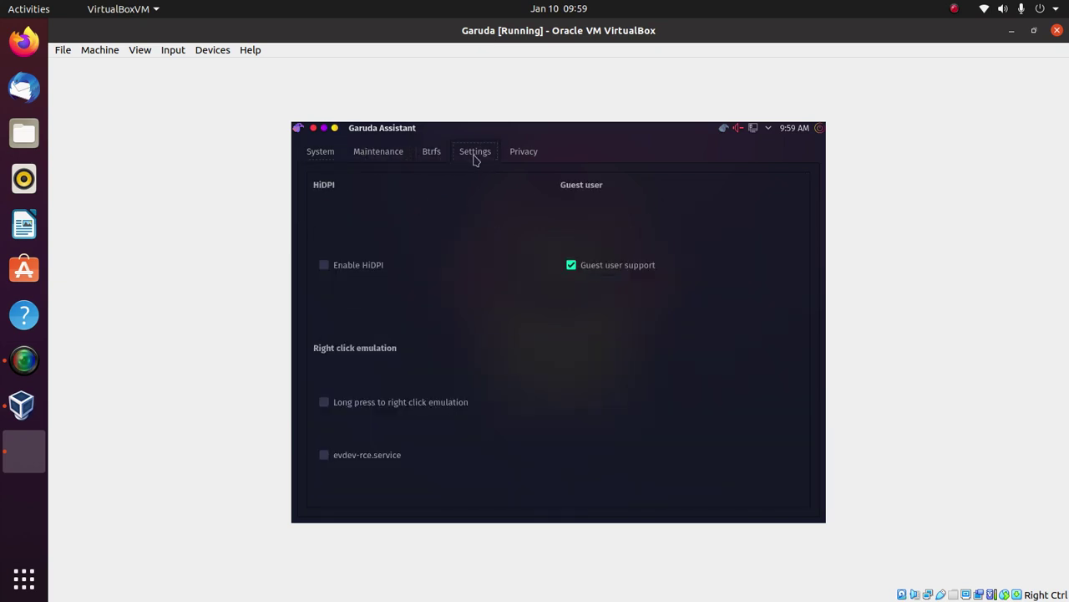
click(528, 158)
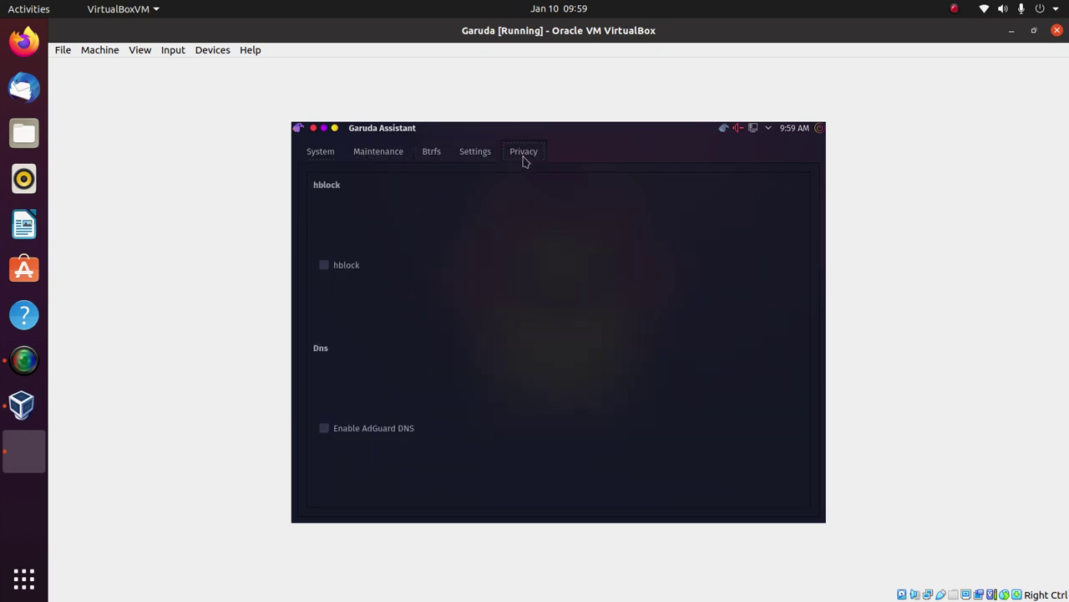
click(313, 129)
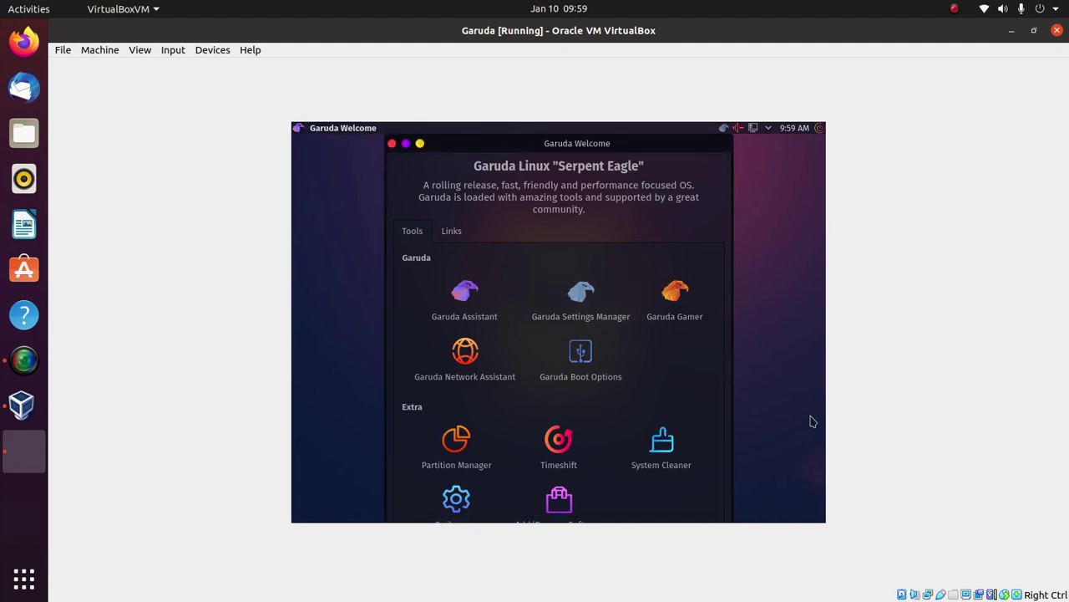
click(391, 145)
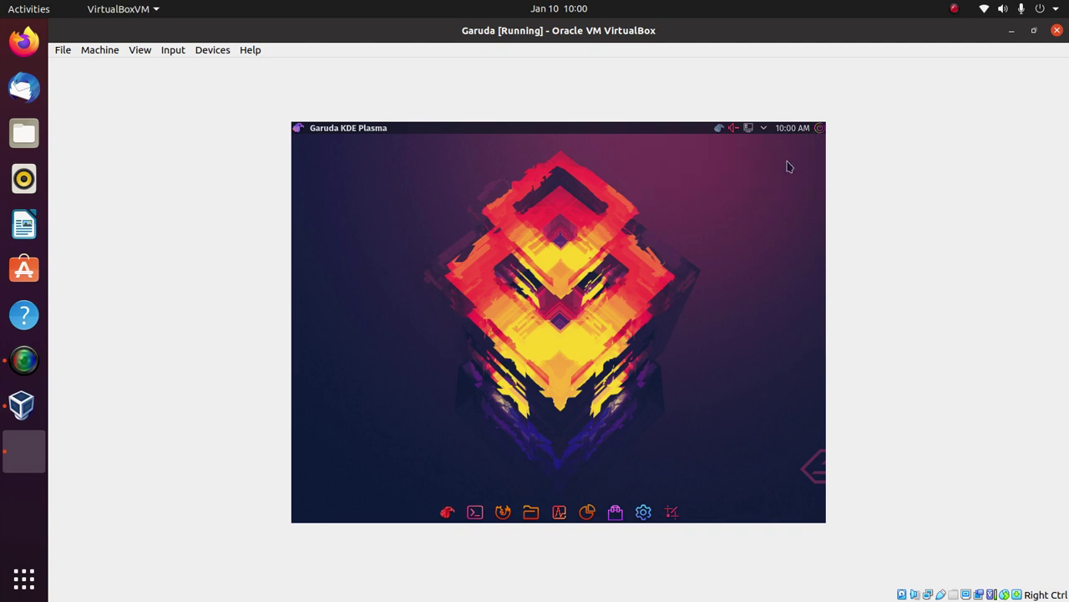
Step: Bring up Garuda's leave screen from the panel power icon, starting the 30-second shutdown countdown
click(822, 130)
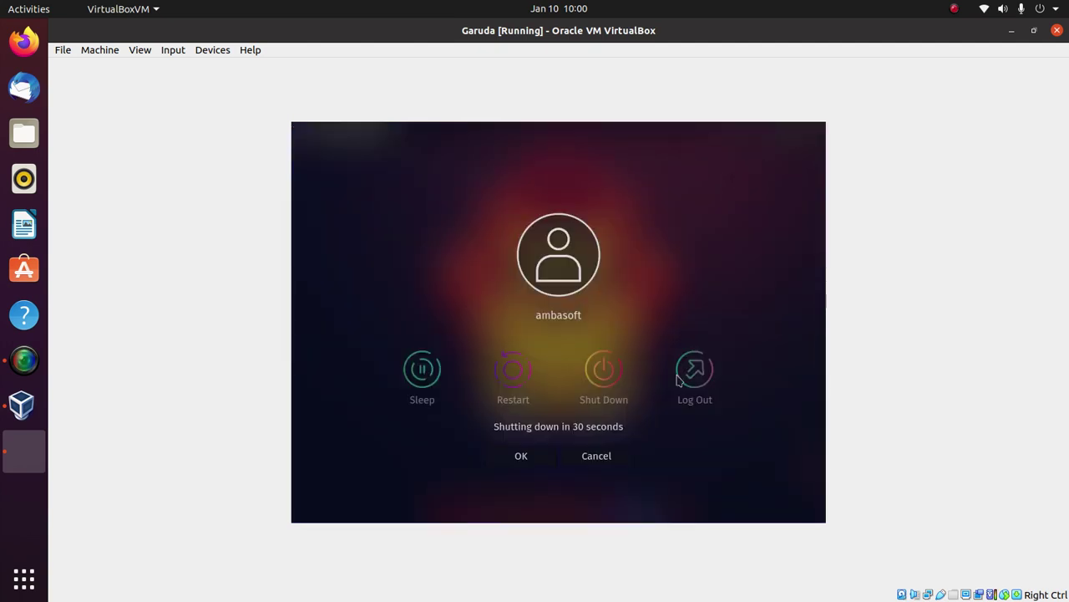